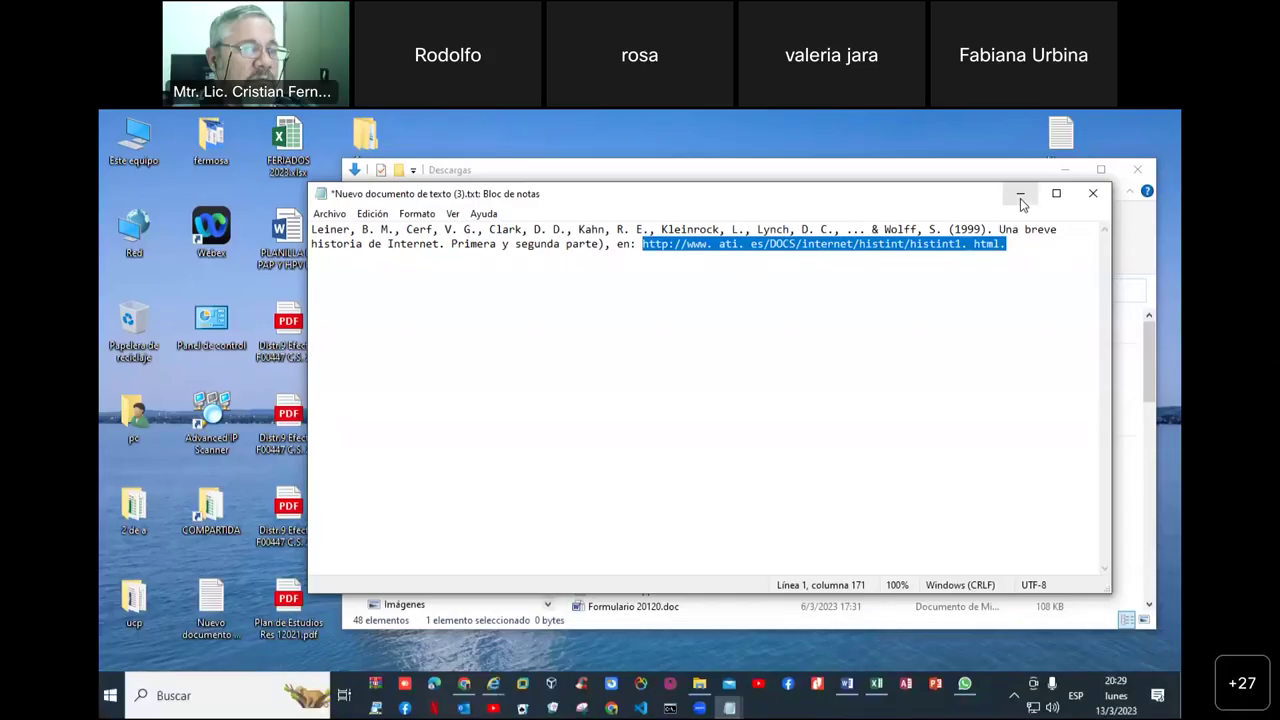
Step: Minimize the text document and the Descargas folder window to show the desktop
click(1020, 196)
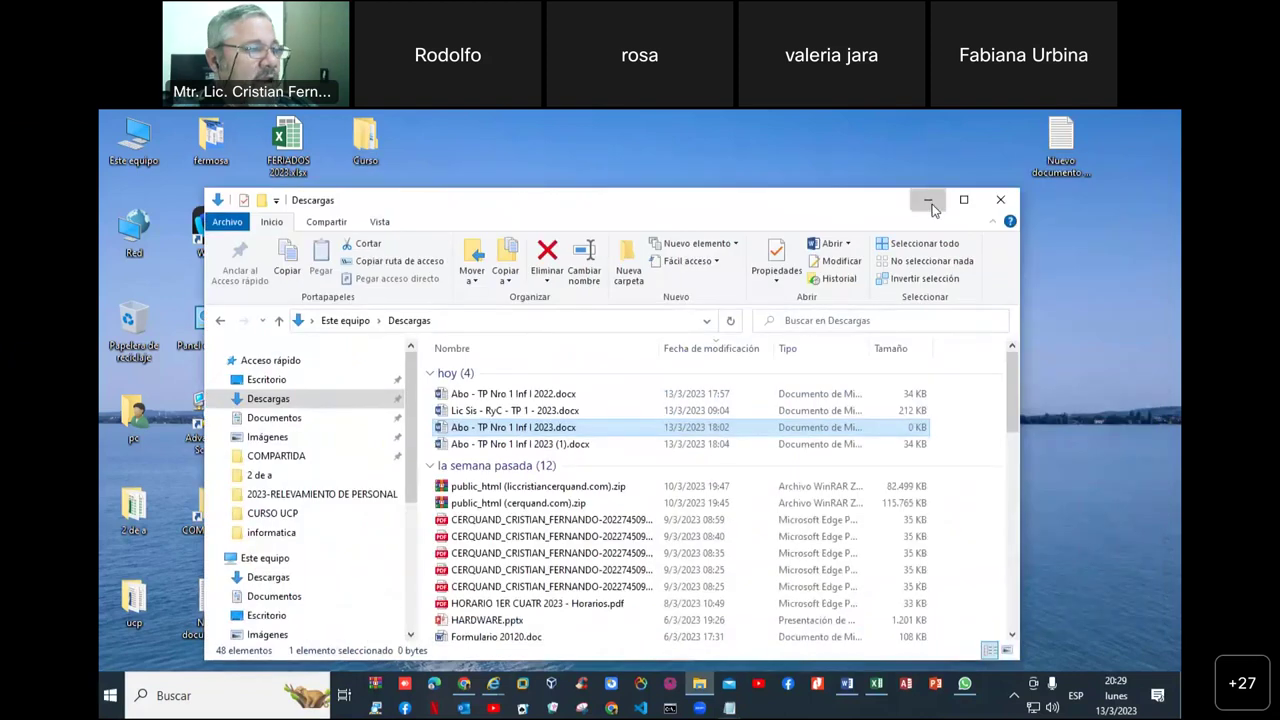
click(928, 202)
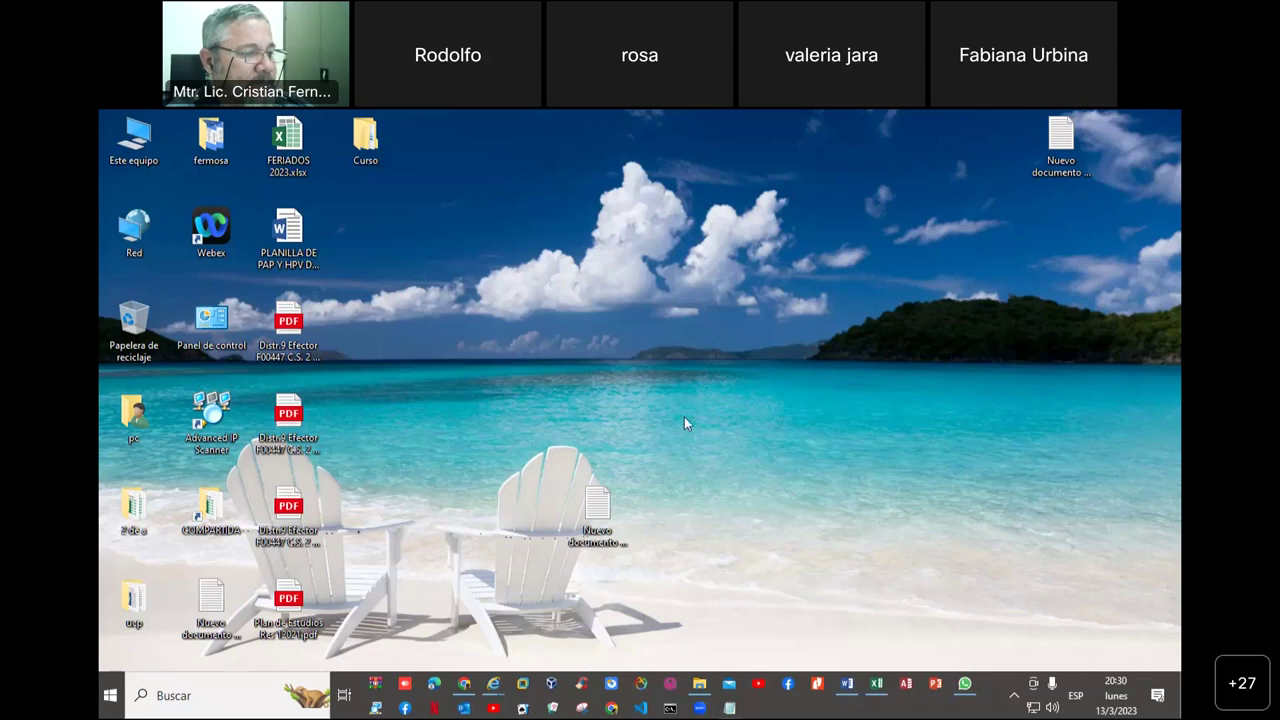
click(111, 700)
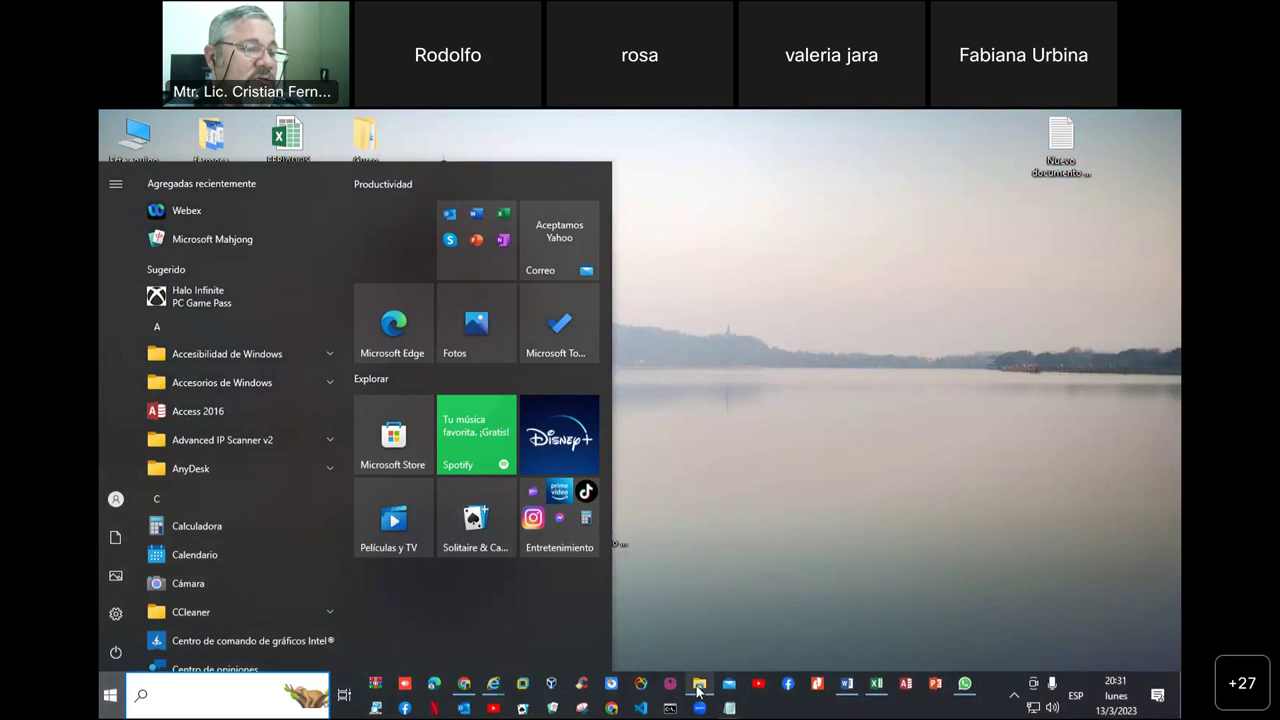
mouse_move(698, 690)
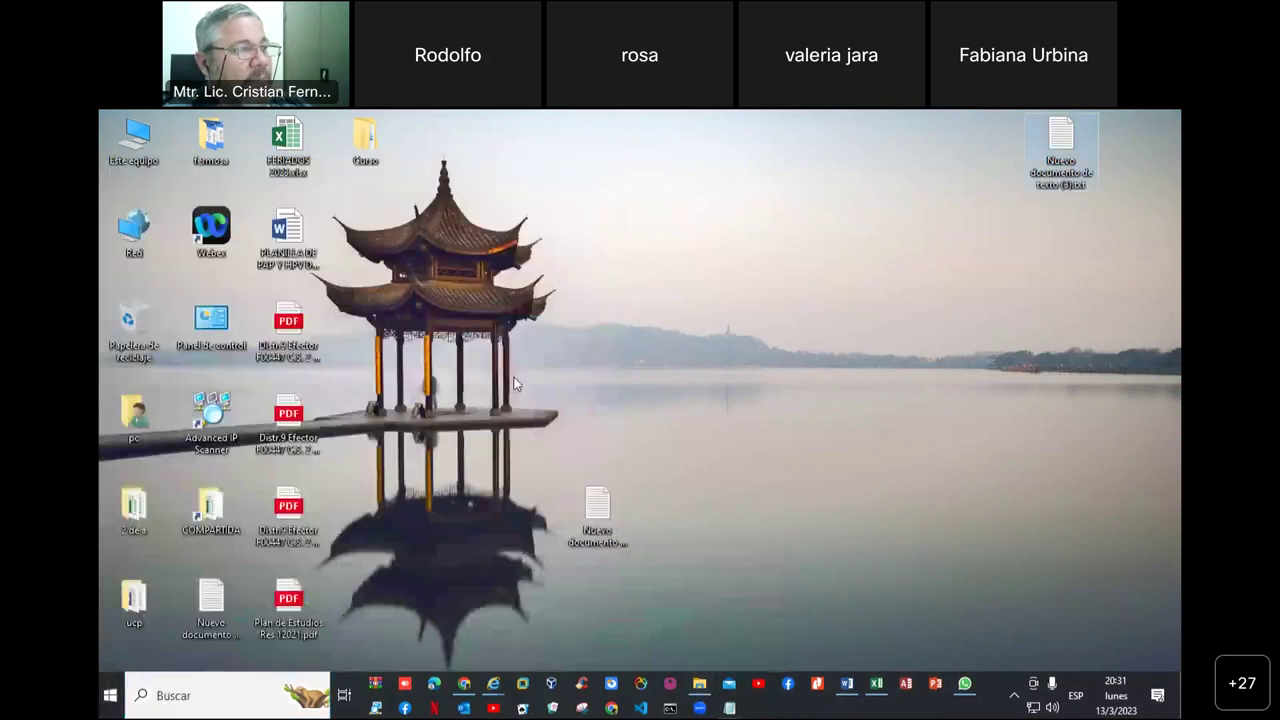
click(693, 448)
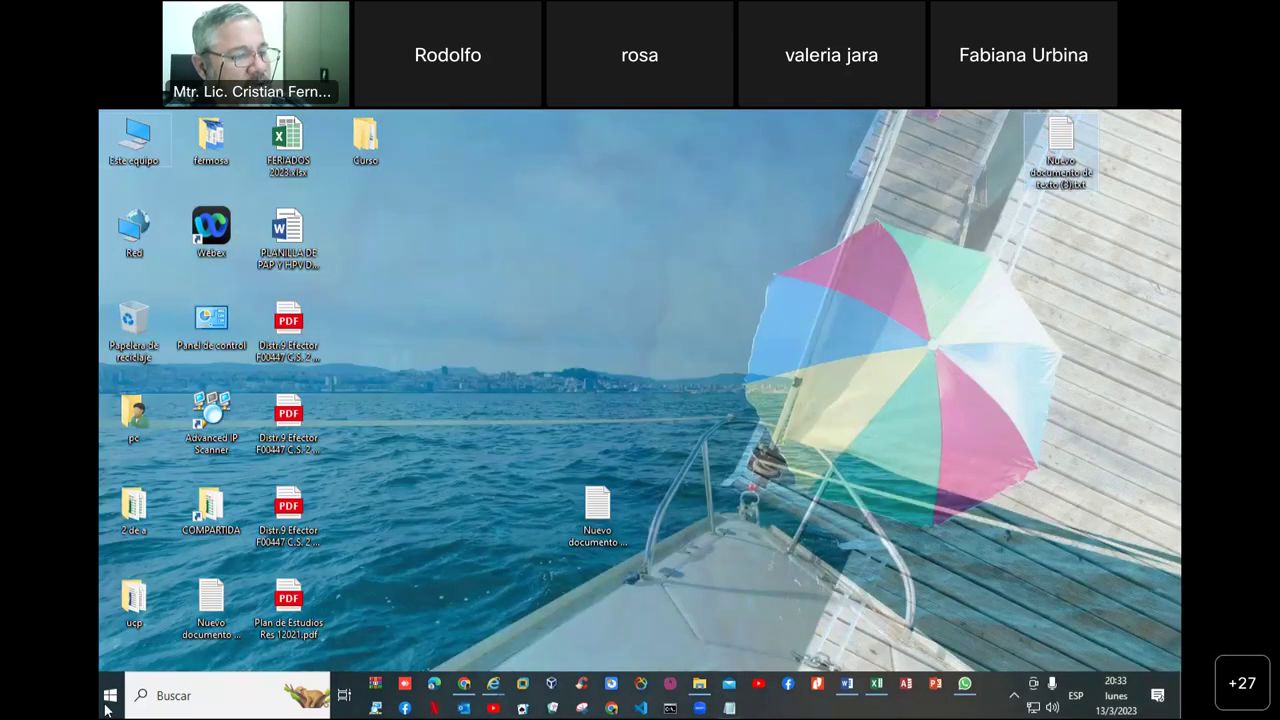
Step: Open the Administrador de dispositivos for this computer
right_click(112, 696)
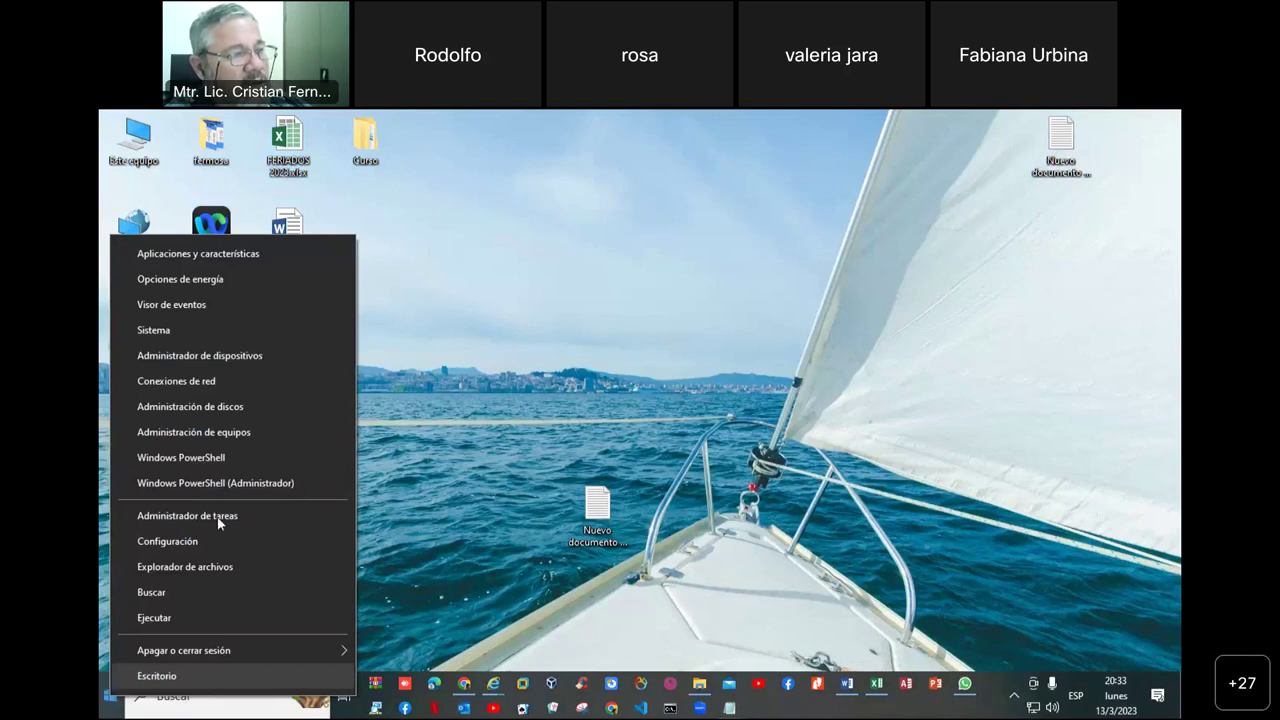
click(242, 360)
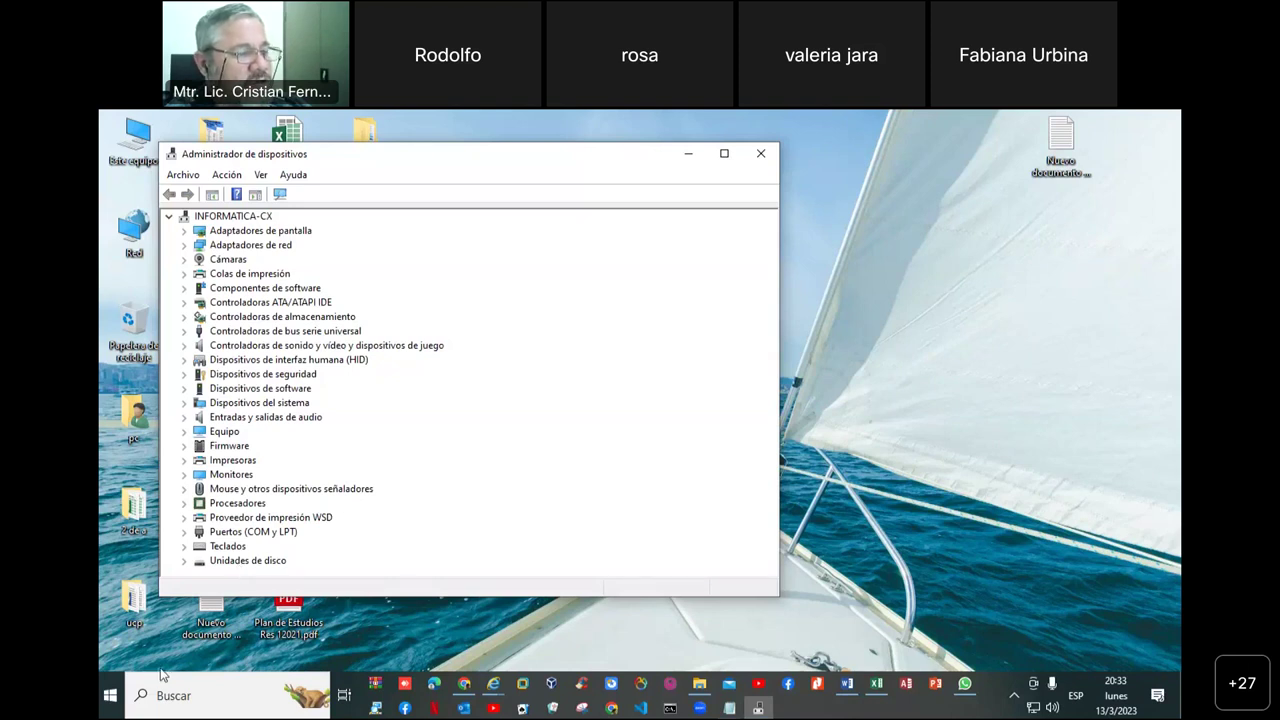
right_click(122, 694)
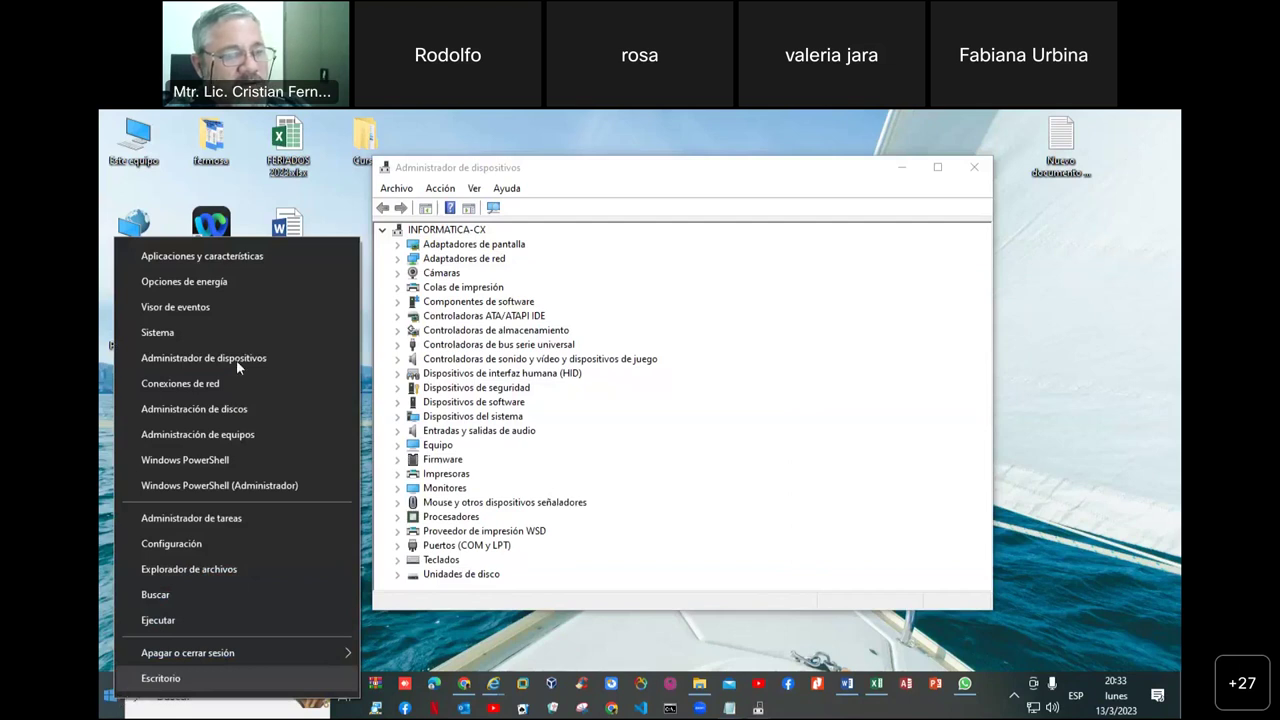
click(842, 250)
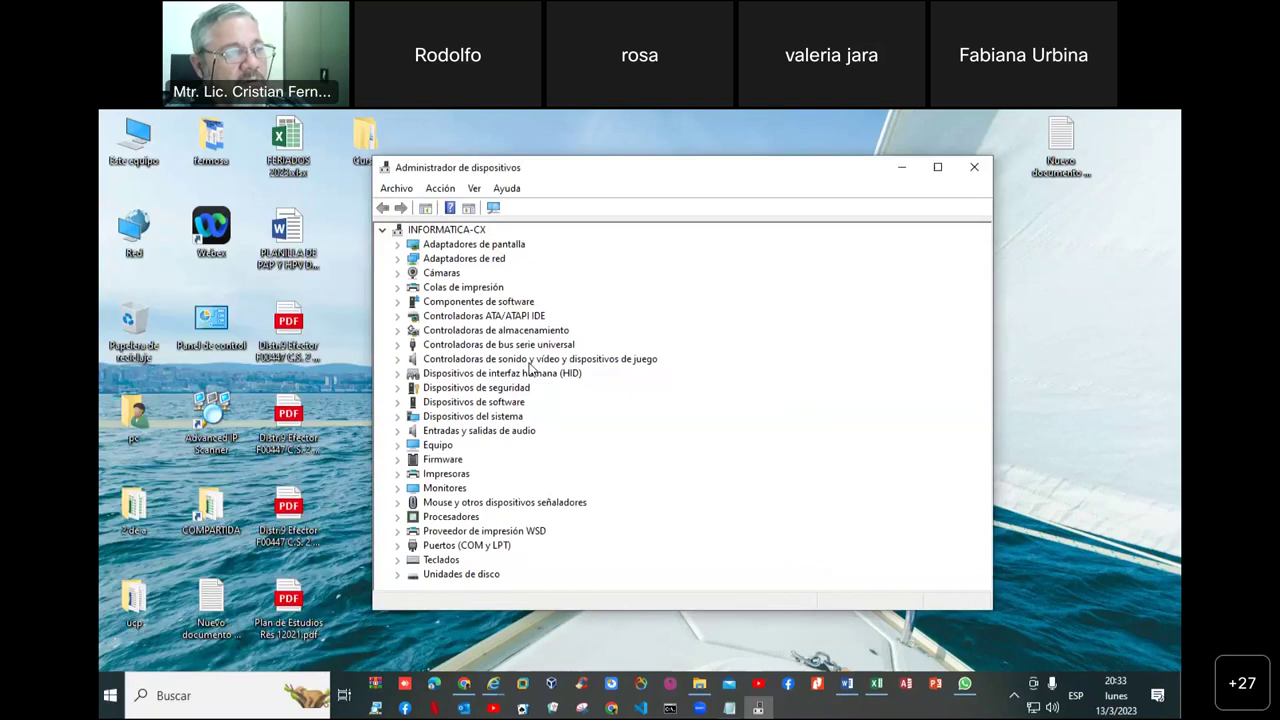
Step: Expand the Adaptadores de pantalla category and select the Intel(R) UHD Graphics 630 adapter
double_click(484, 247)
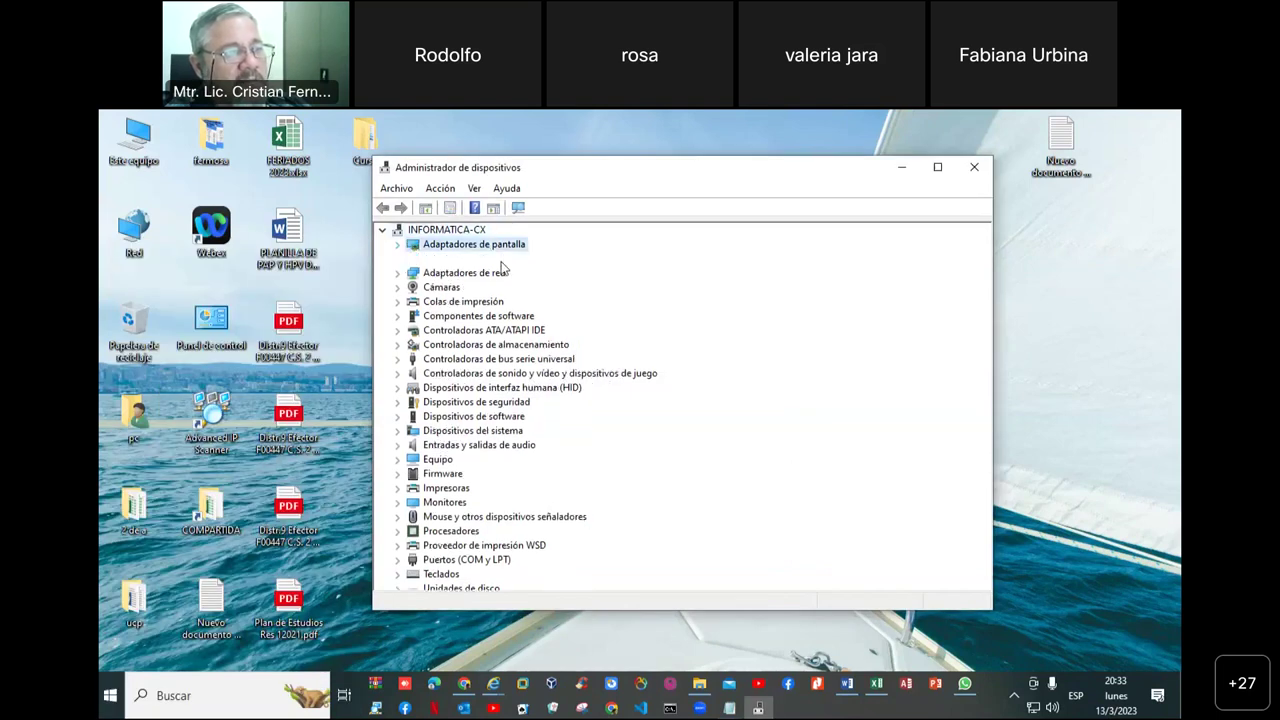
click(397, 245)
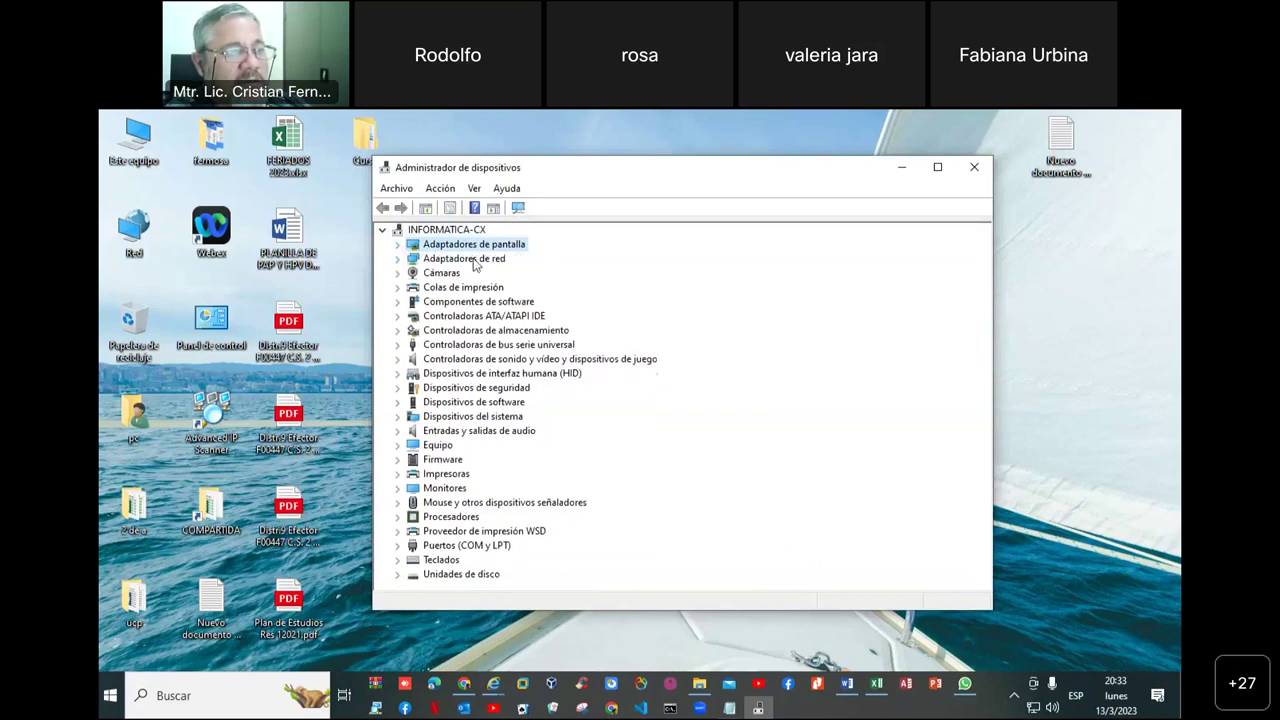
key(Right)
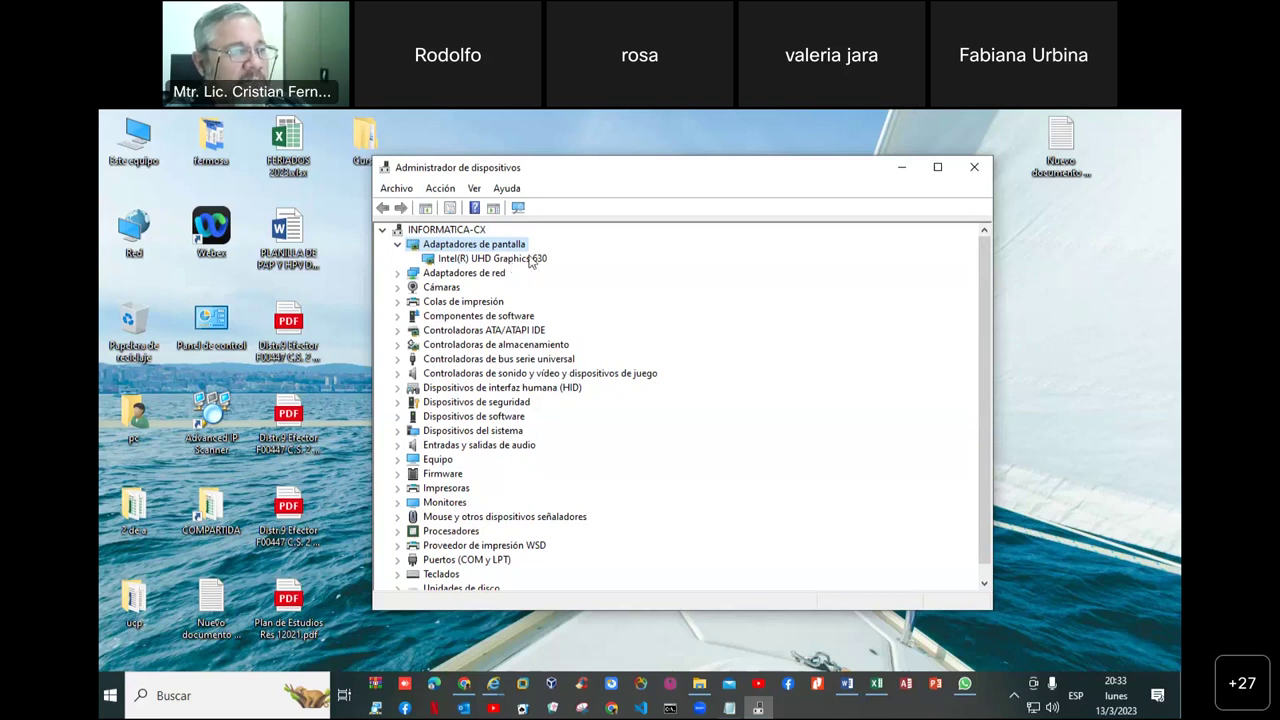
click(530, 259)
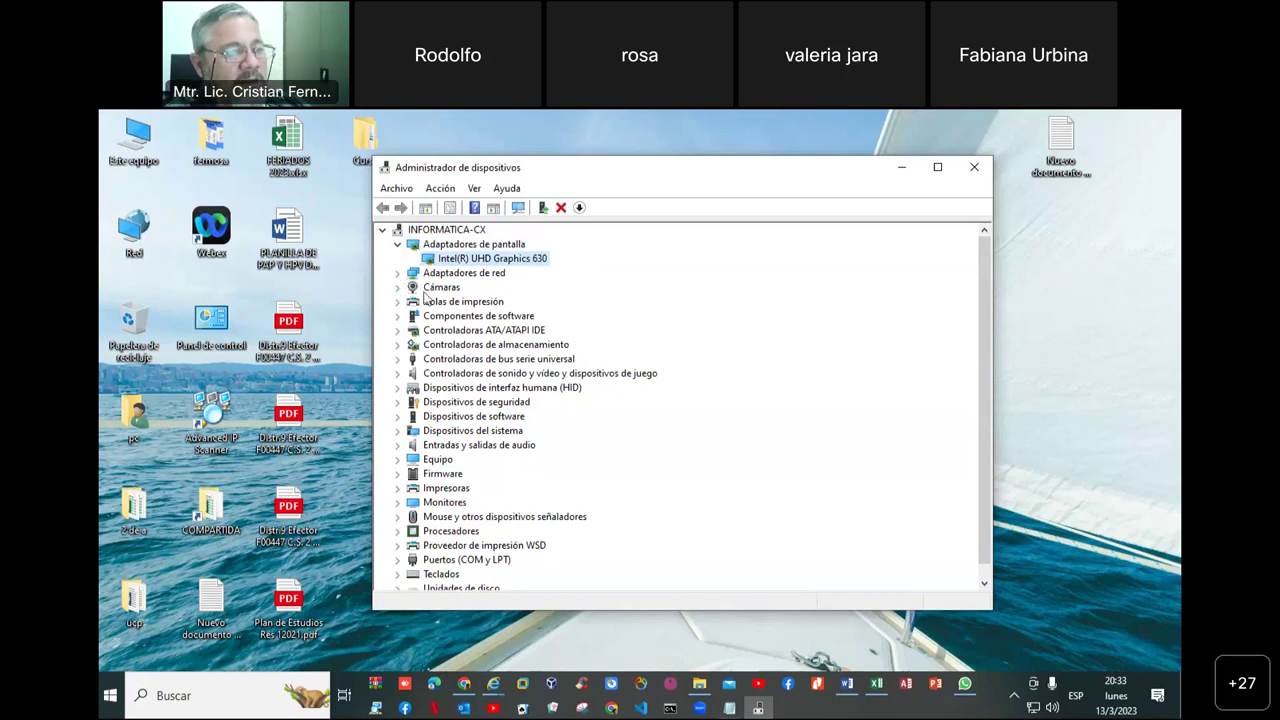
Step: Examine the devices listed under Adaptadores de red, Cámaras and Colas de impresión
click(397, 272)
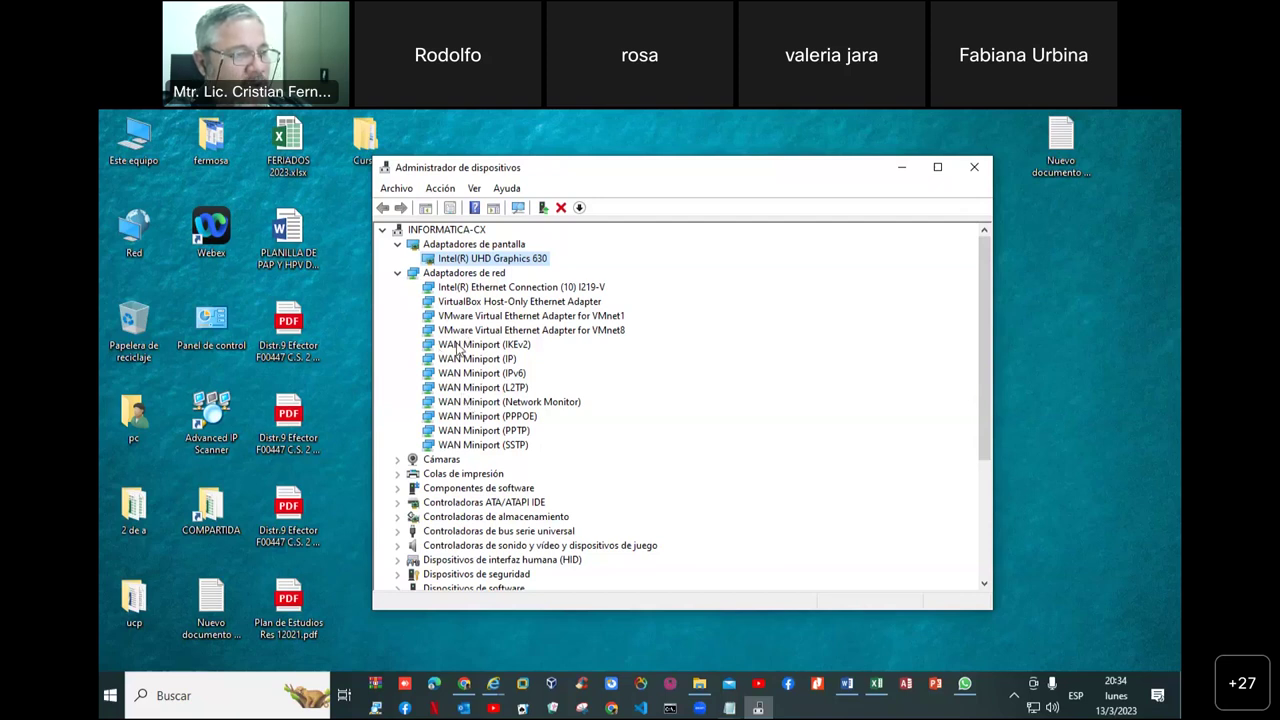
click(397, 276)
click(397, 287)
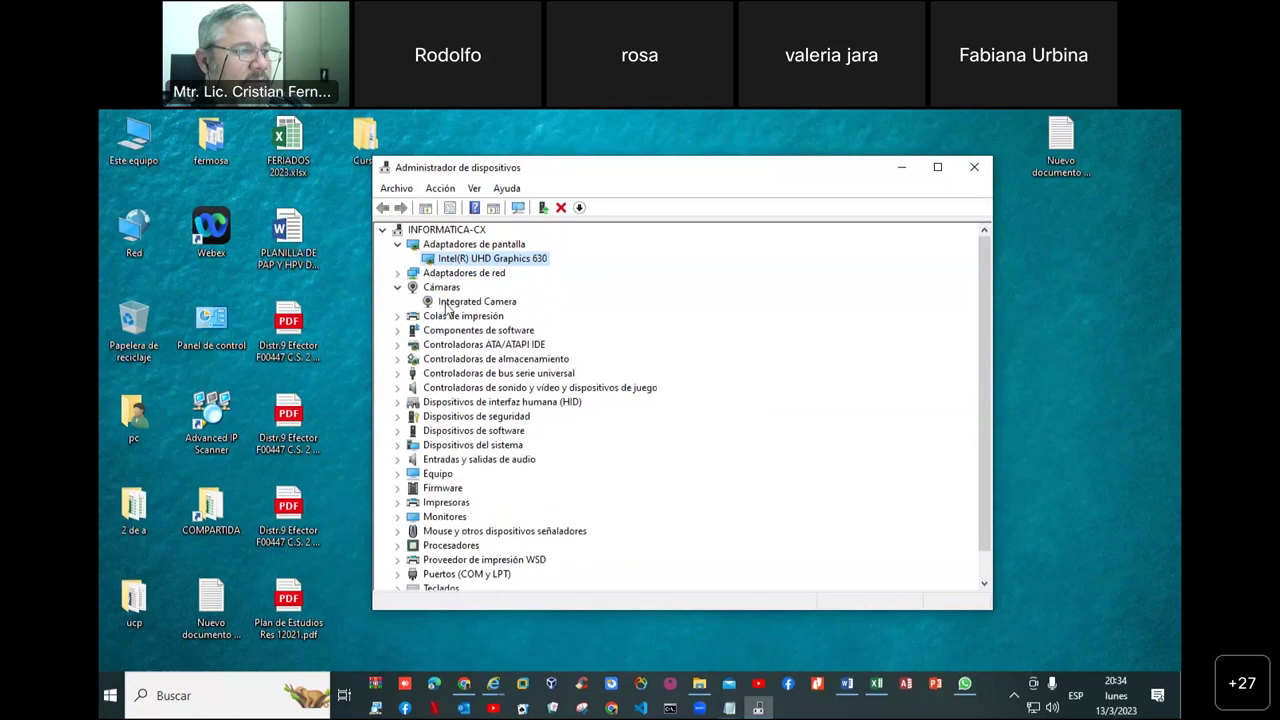
click(397, 316)
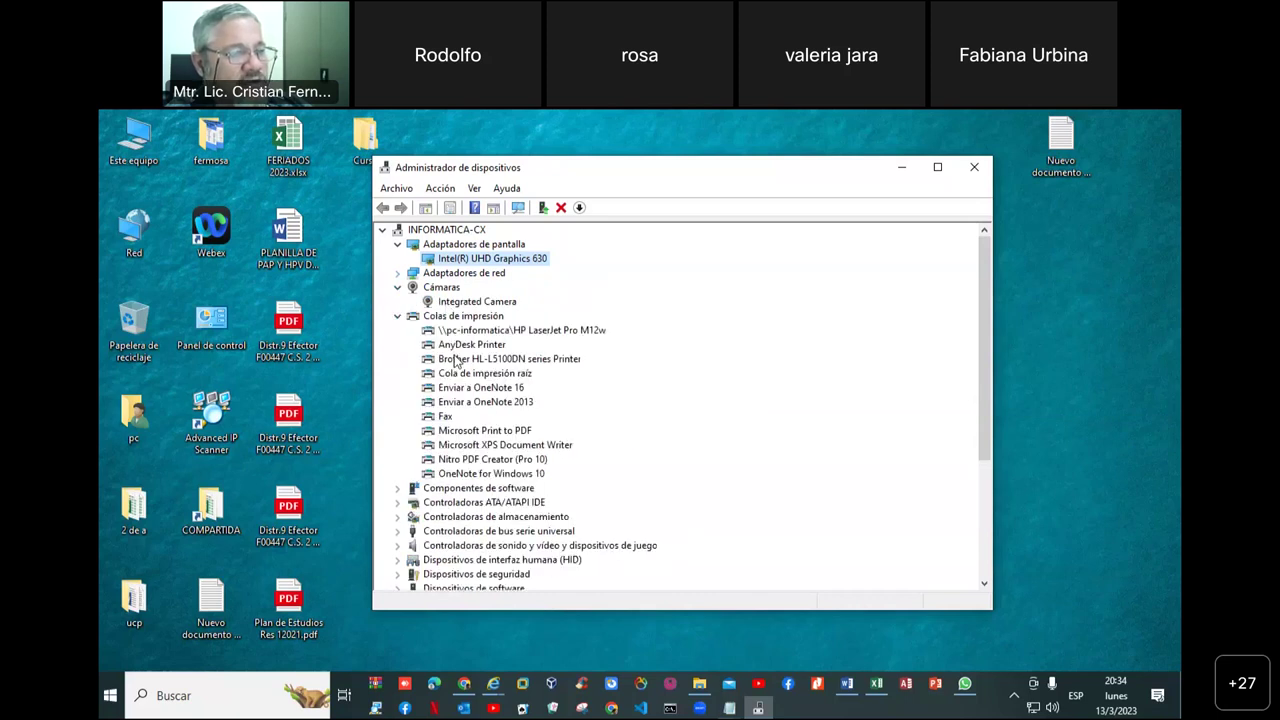
click(397, 316)
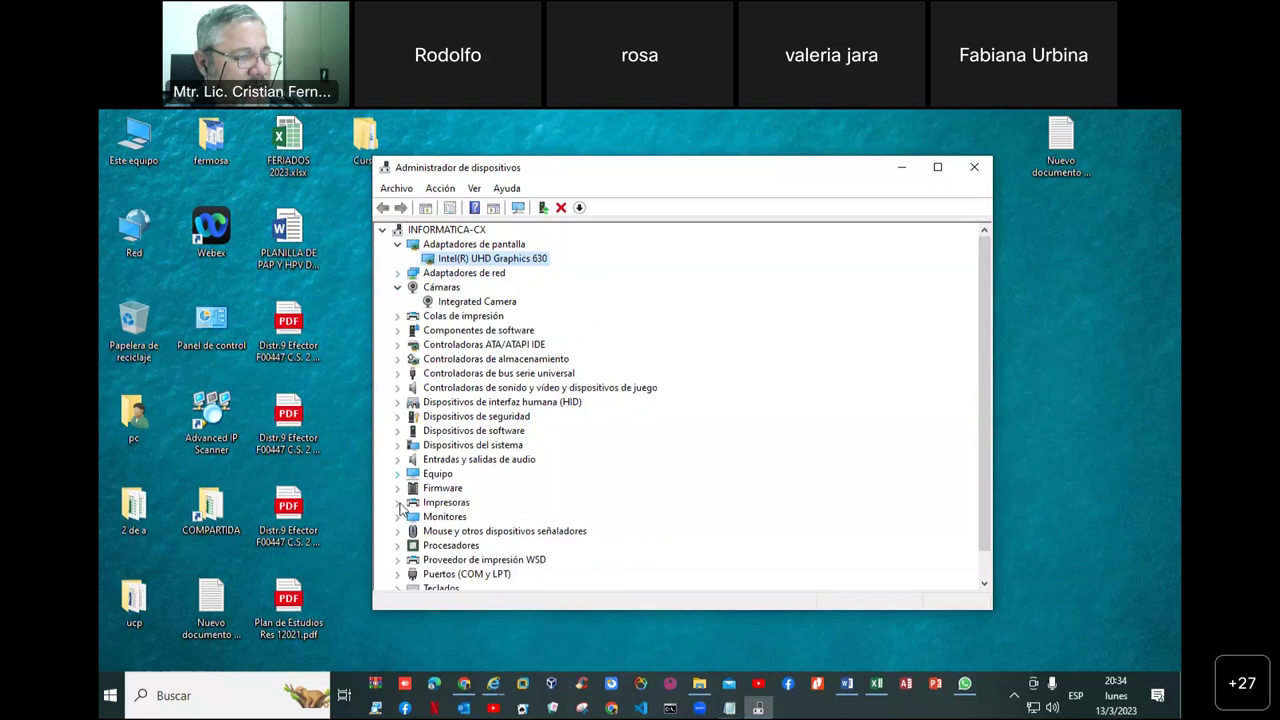
Step: Expand Unidades de disco and select the GIGABYTE and WDC drives in turn
click(398, 548)
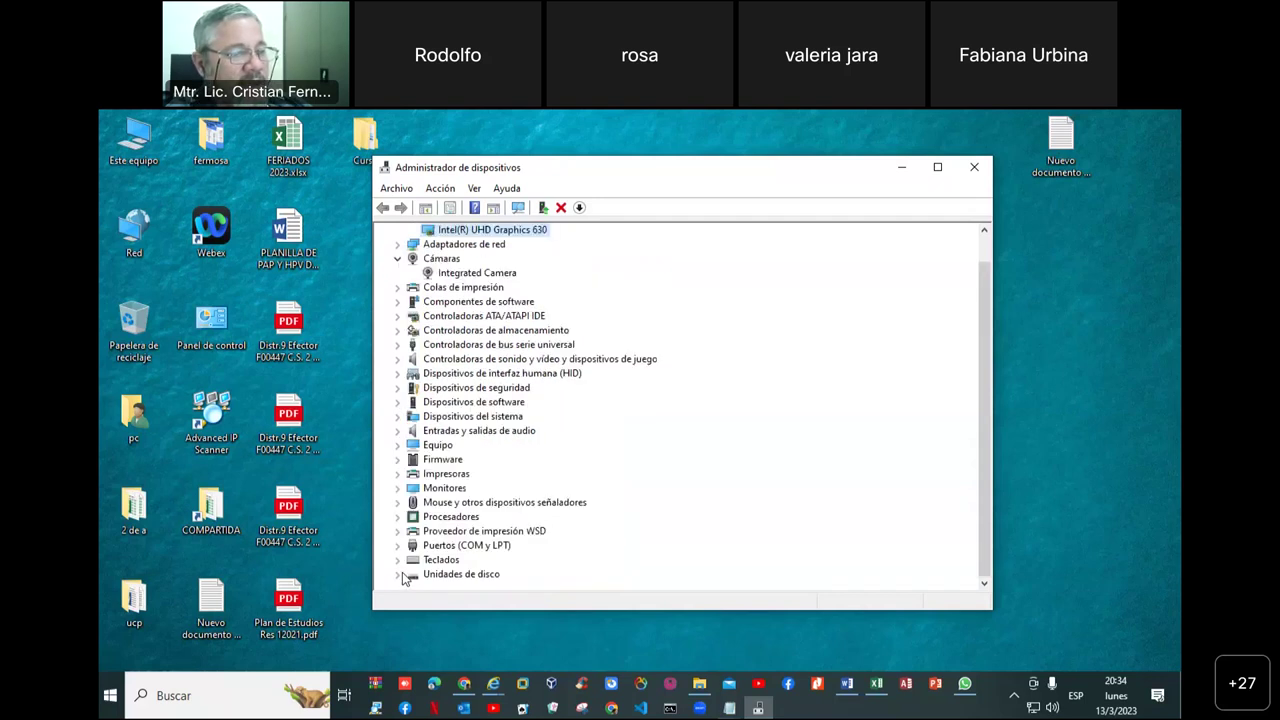
click(399, 575)
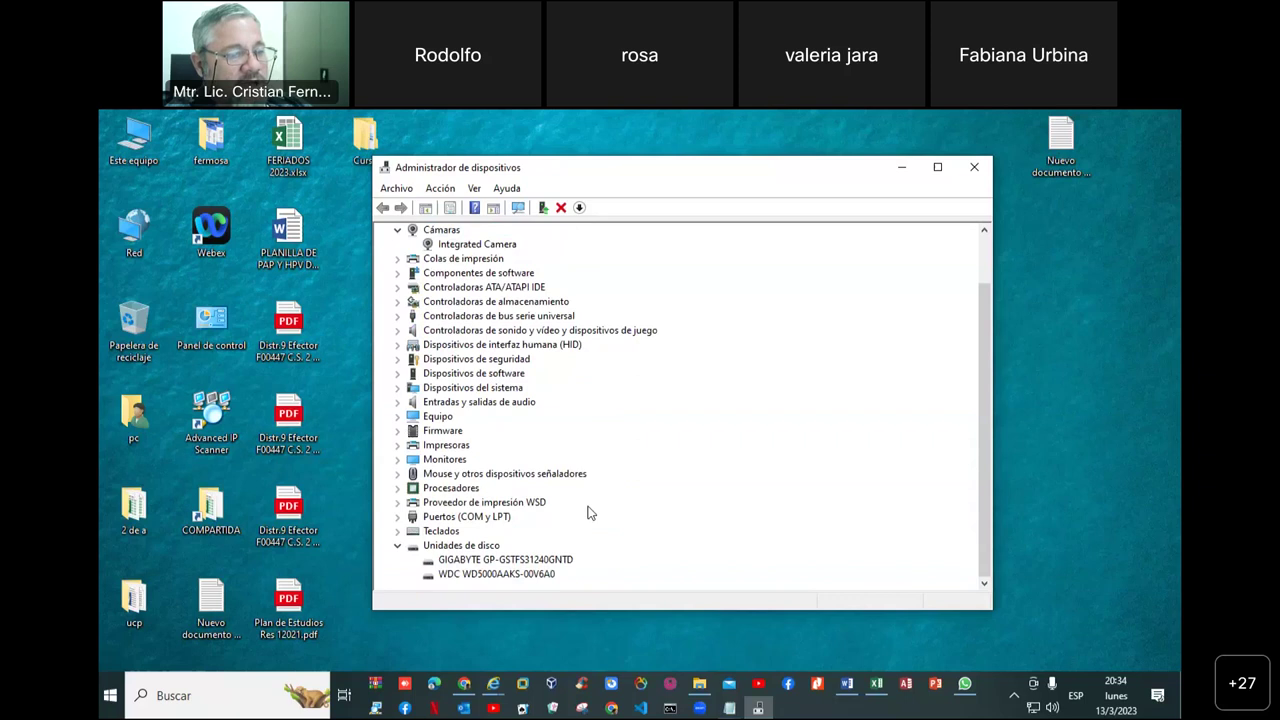
click(488, 561)
key(Down)
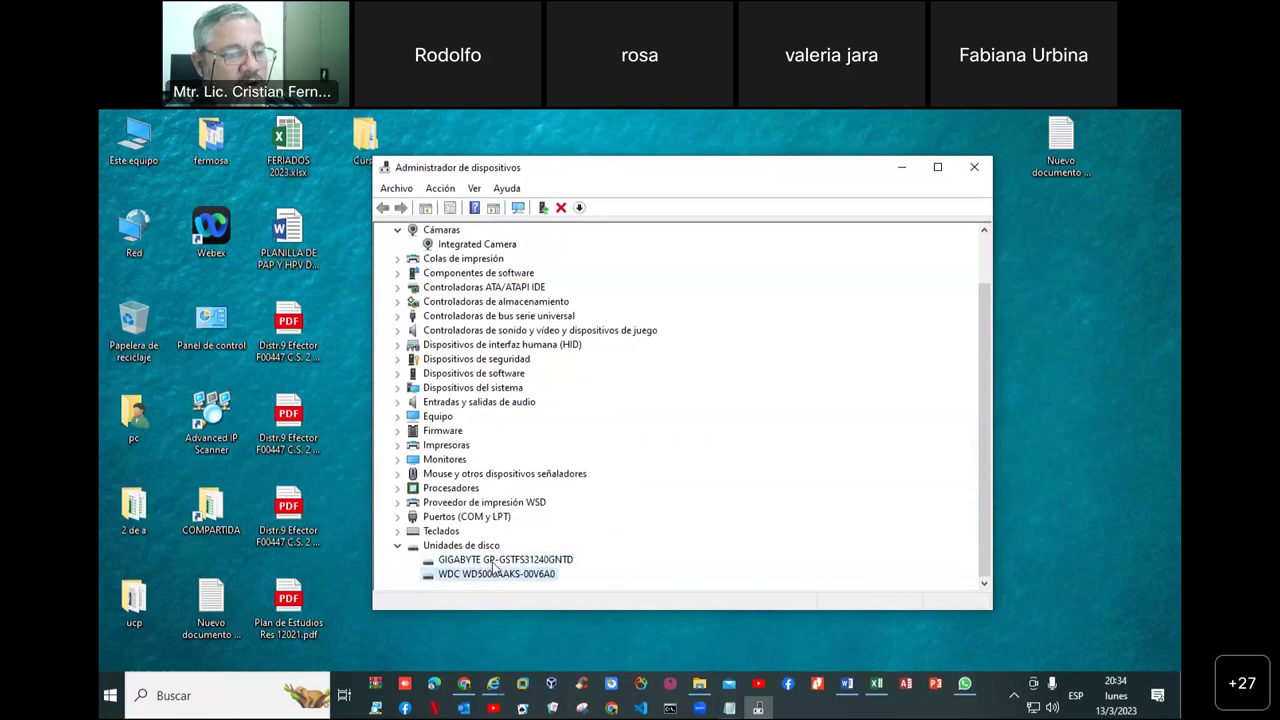
click(492, 562)
click(498, 576)
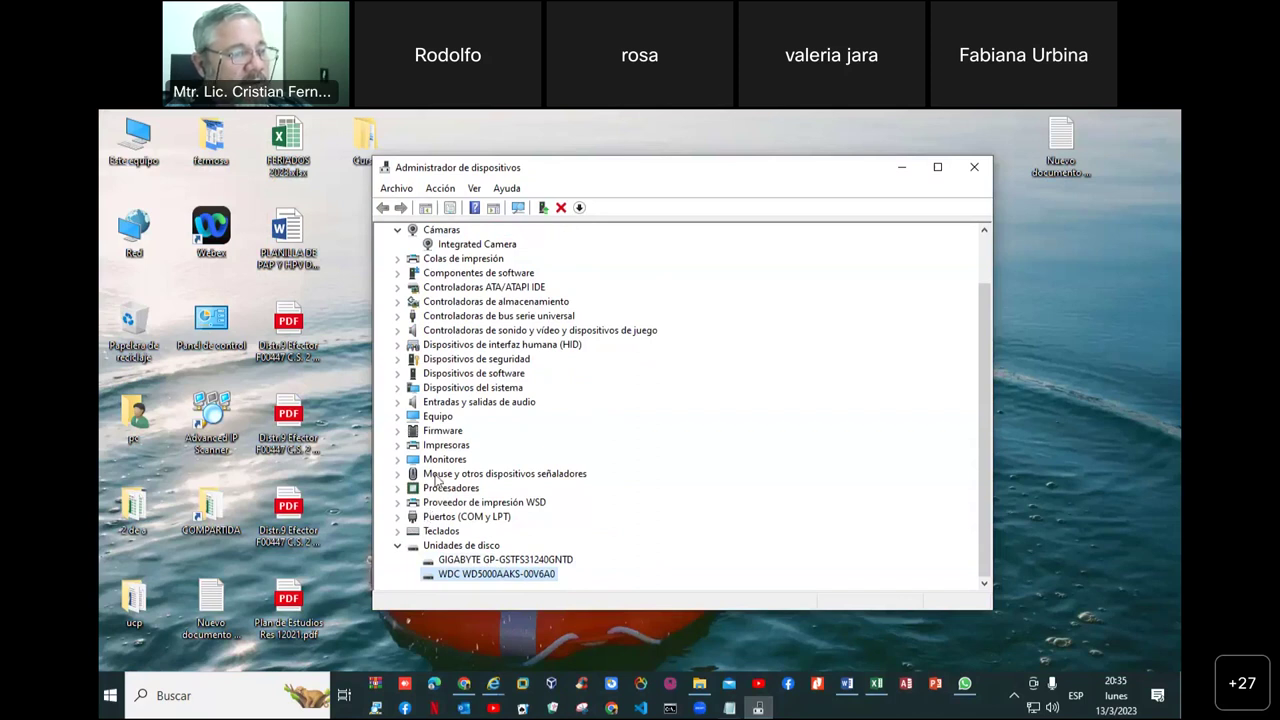
Step: Expand the Teclados, Mouse y otros dispositivos señaladores and Impresoras categories to view their devices
click(397, 532)
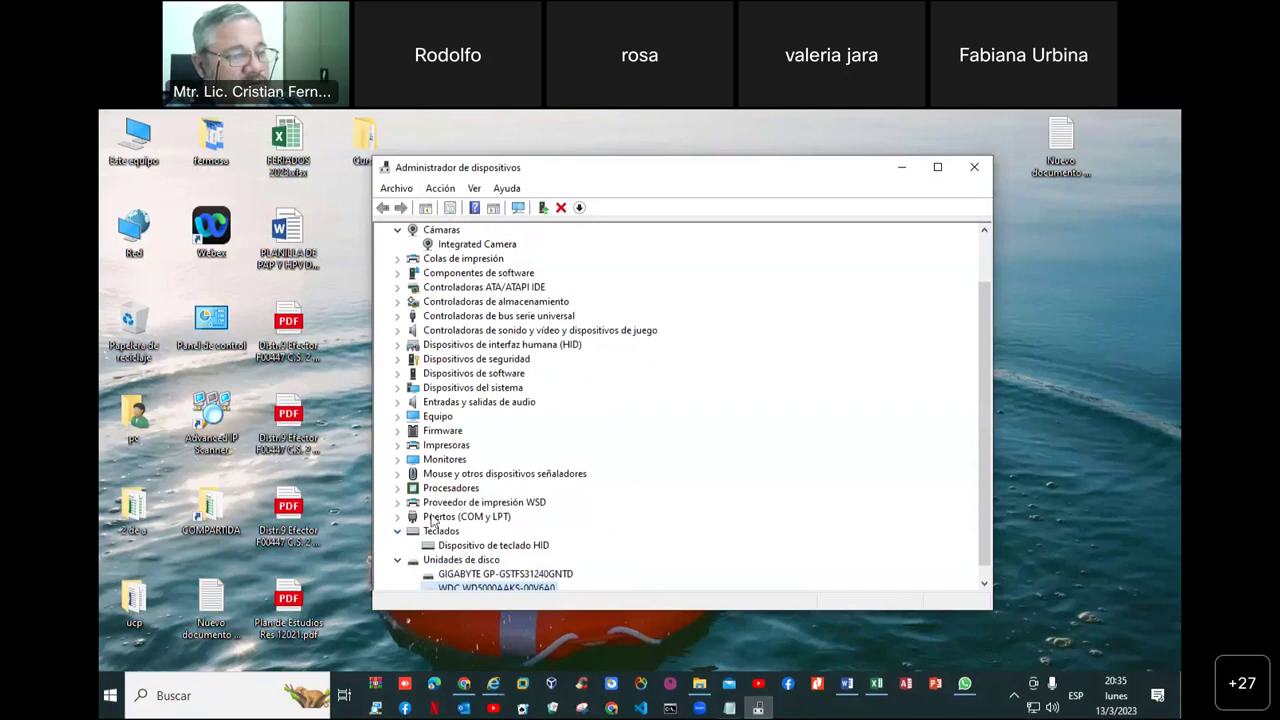
double_click(428, 474)
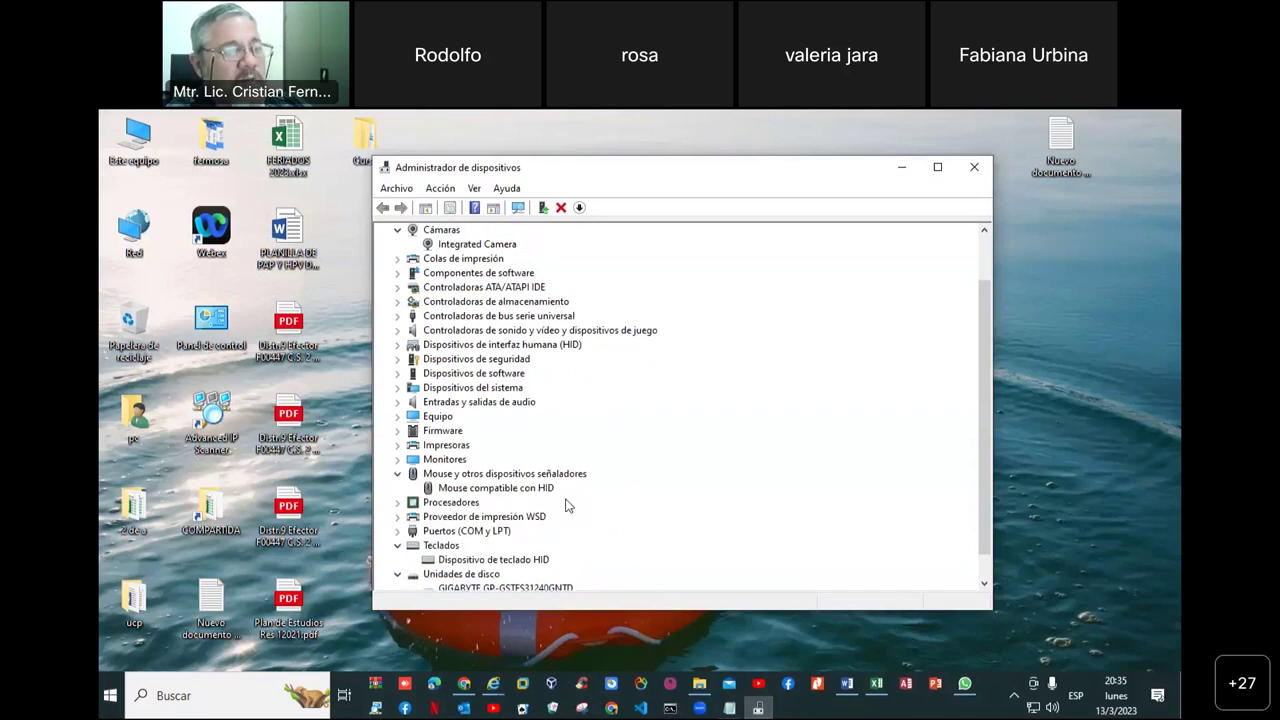
double_click(445, 445)
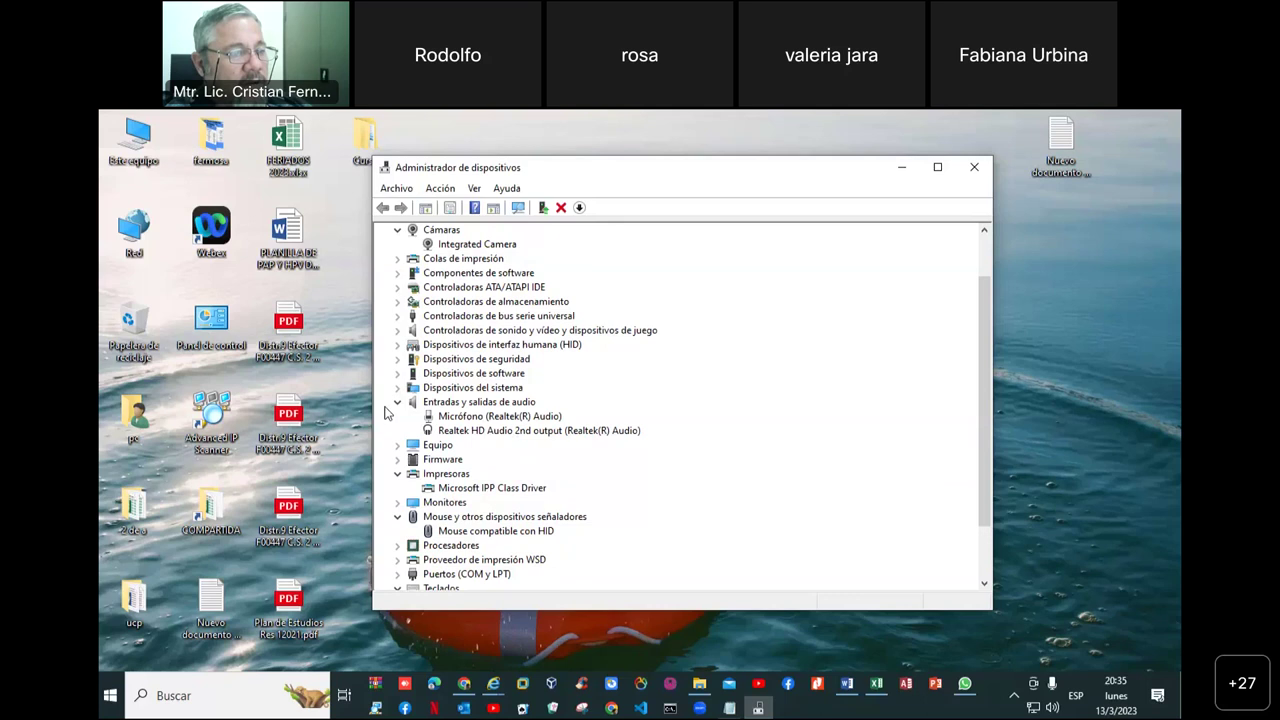
Step: Collapse Entradas y salidas de audio, and view the devices under Controladoras de sonido y vídeo y dispositivos de juego
click(397, 402)
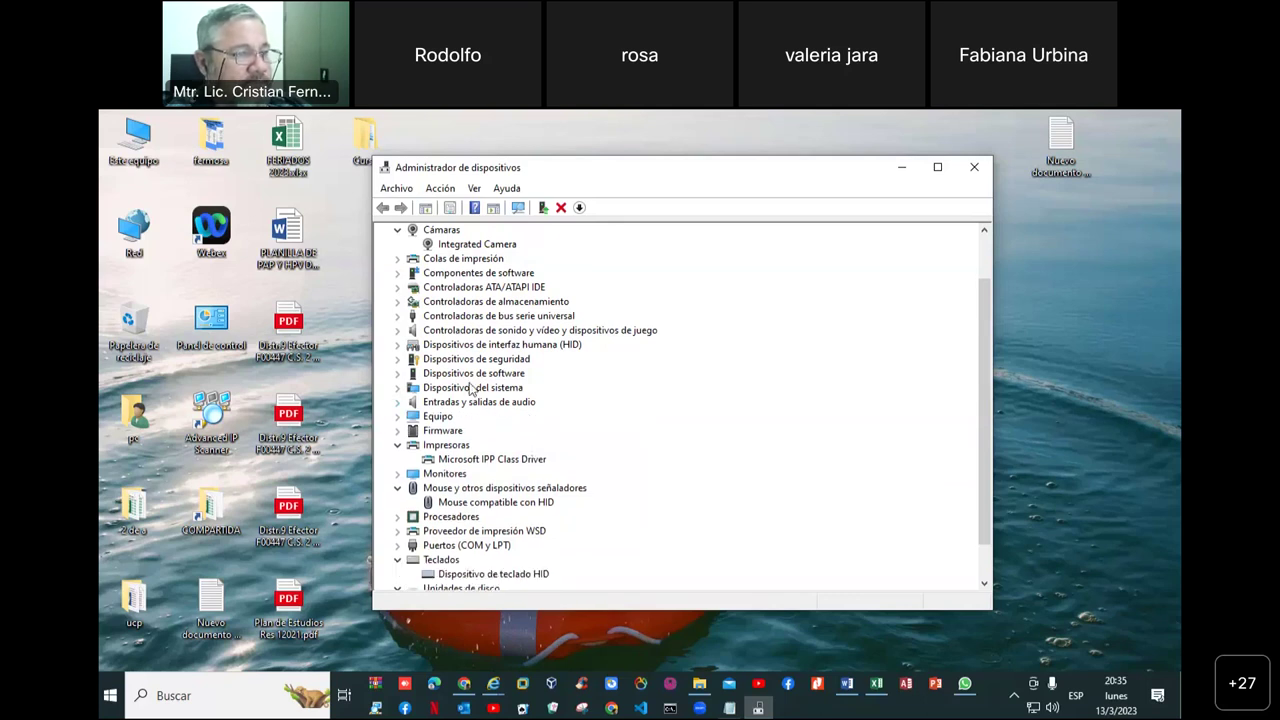
click(397, 332)
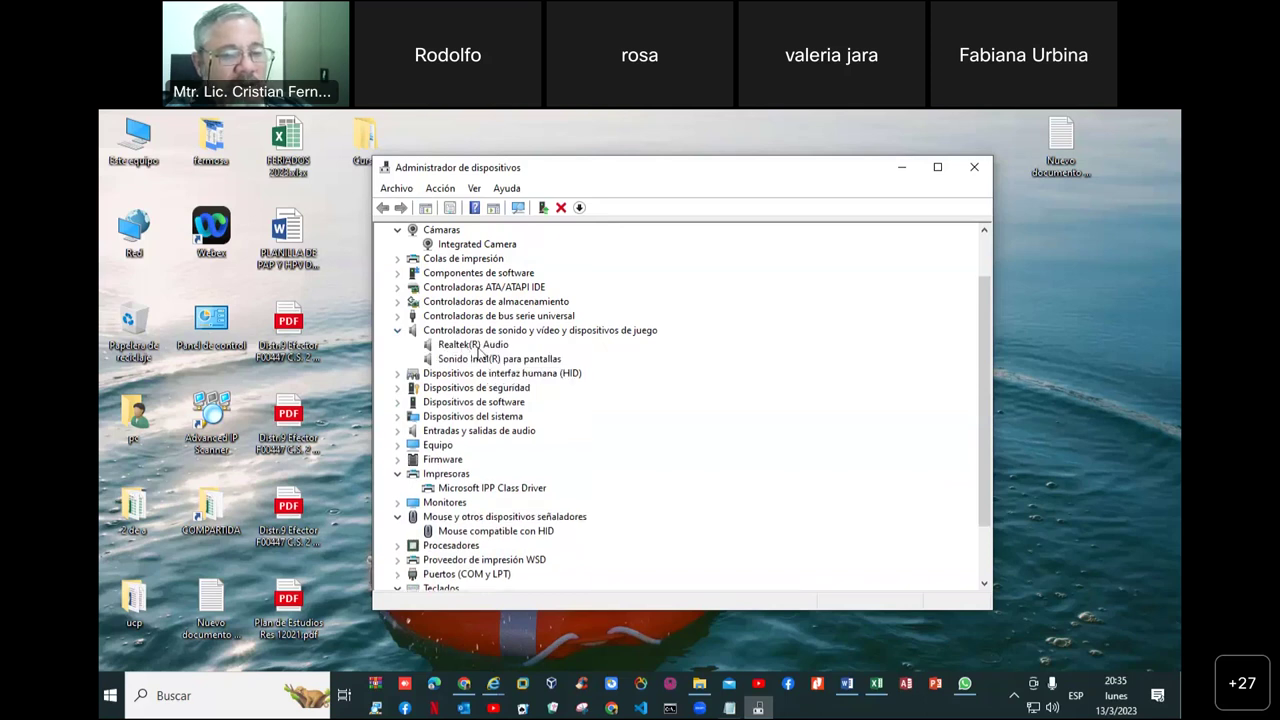
click(397, 331)
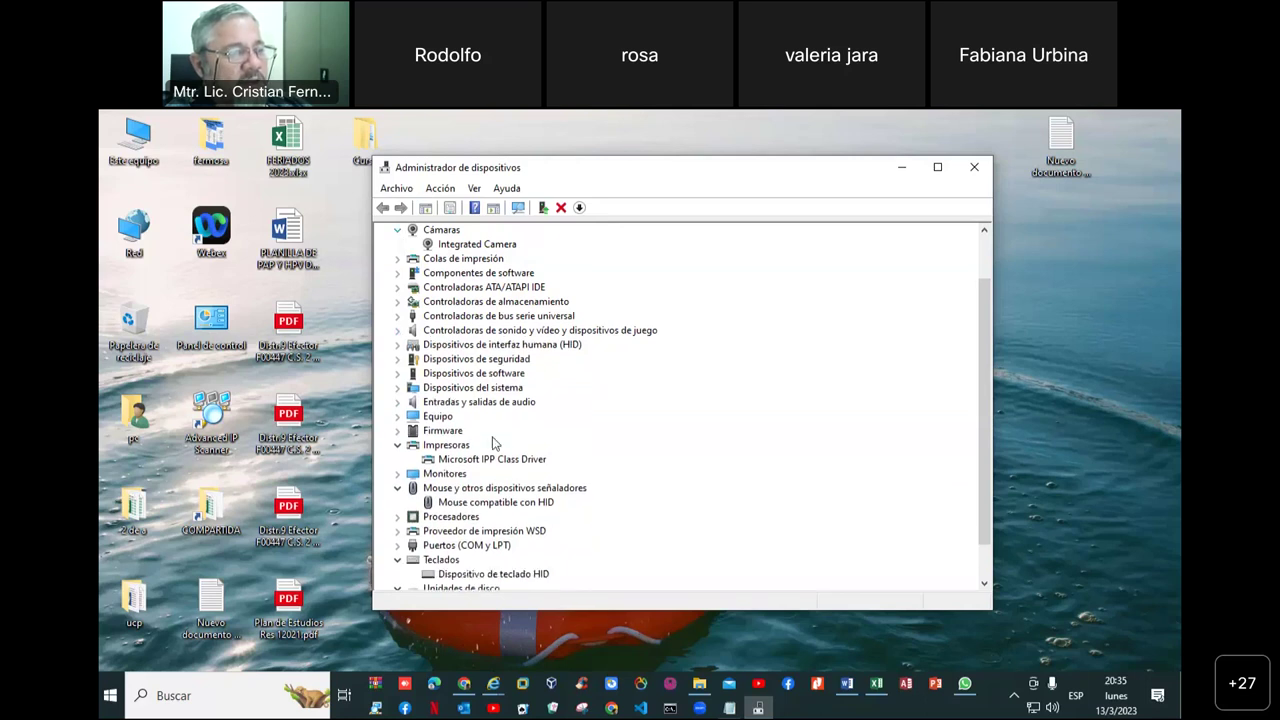
Step: Collapse the INFORMATICA-CX device tree and close the Administrador de dispositivos
scroll(392, 280, up, 2)
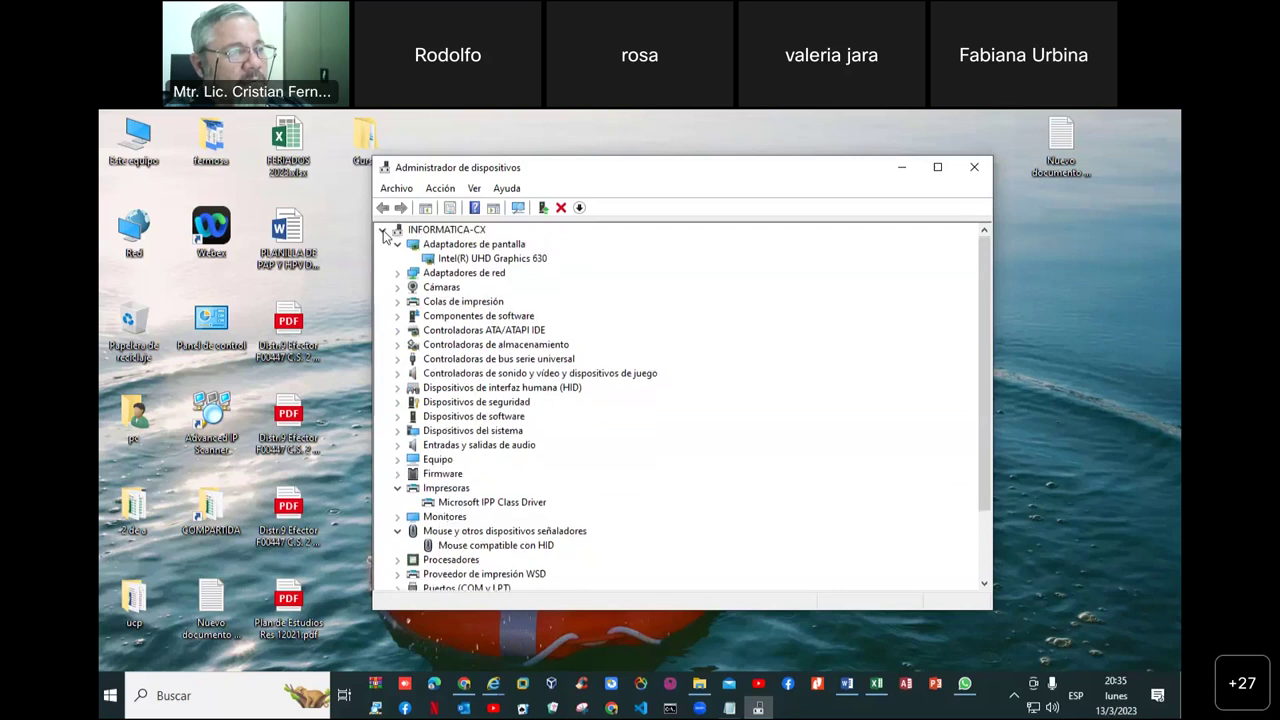
click(382, 230)
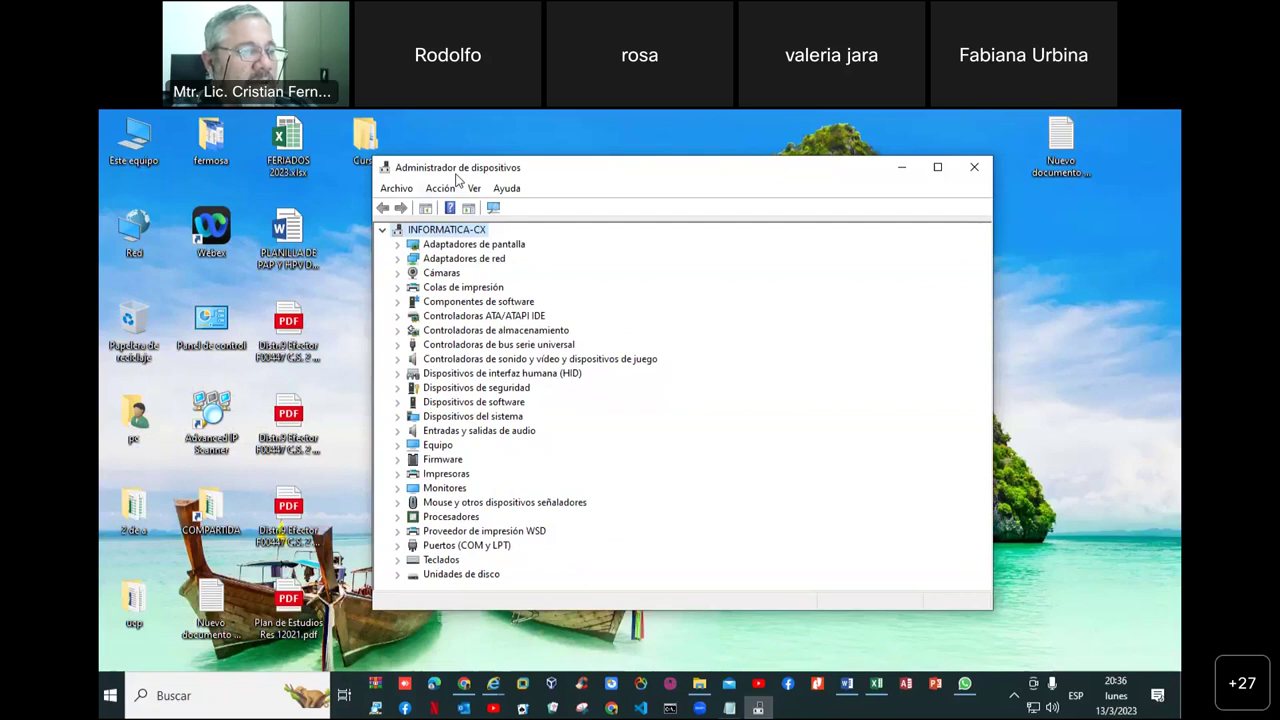
drag(456, 175, 470, 228)
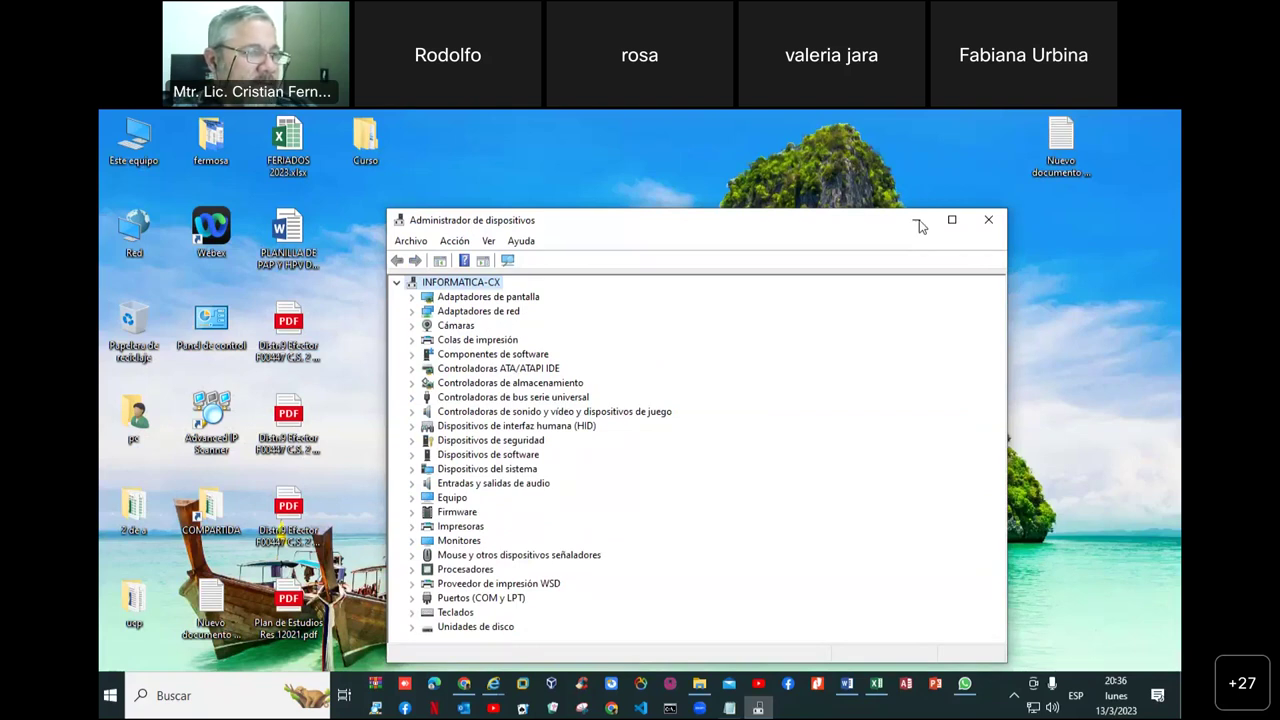
click(397, 283)
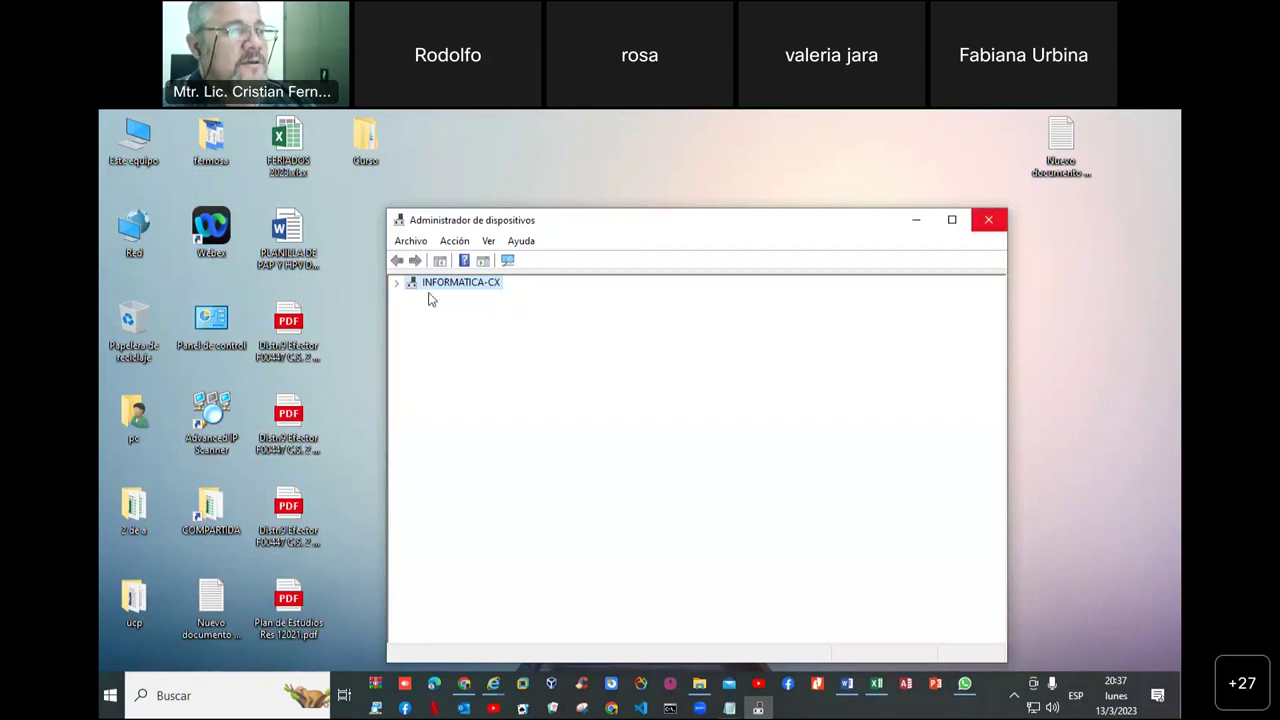
click(989, 220)
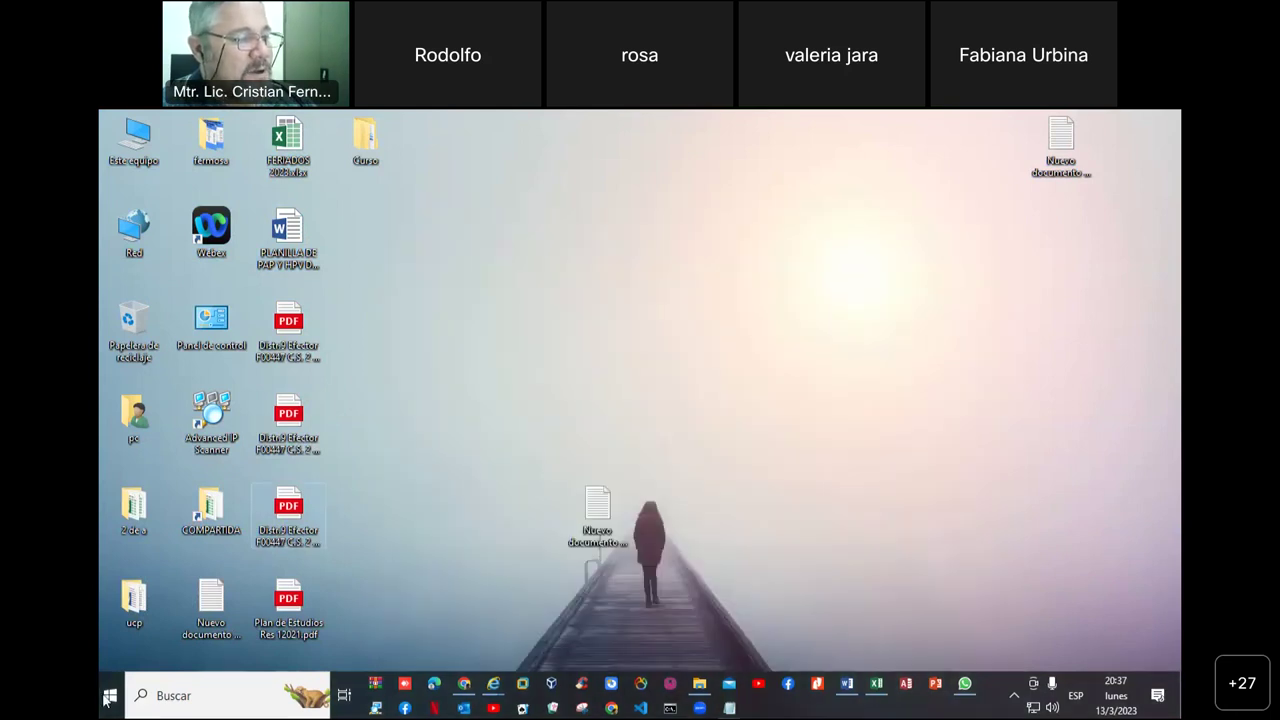
Step: Open the Windows Configuración app
click(108, 697)
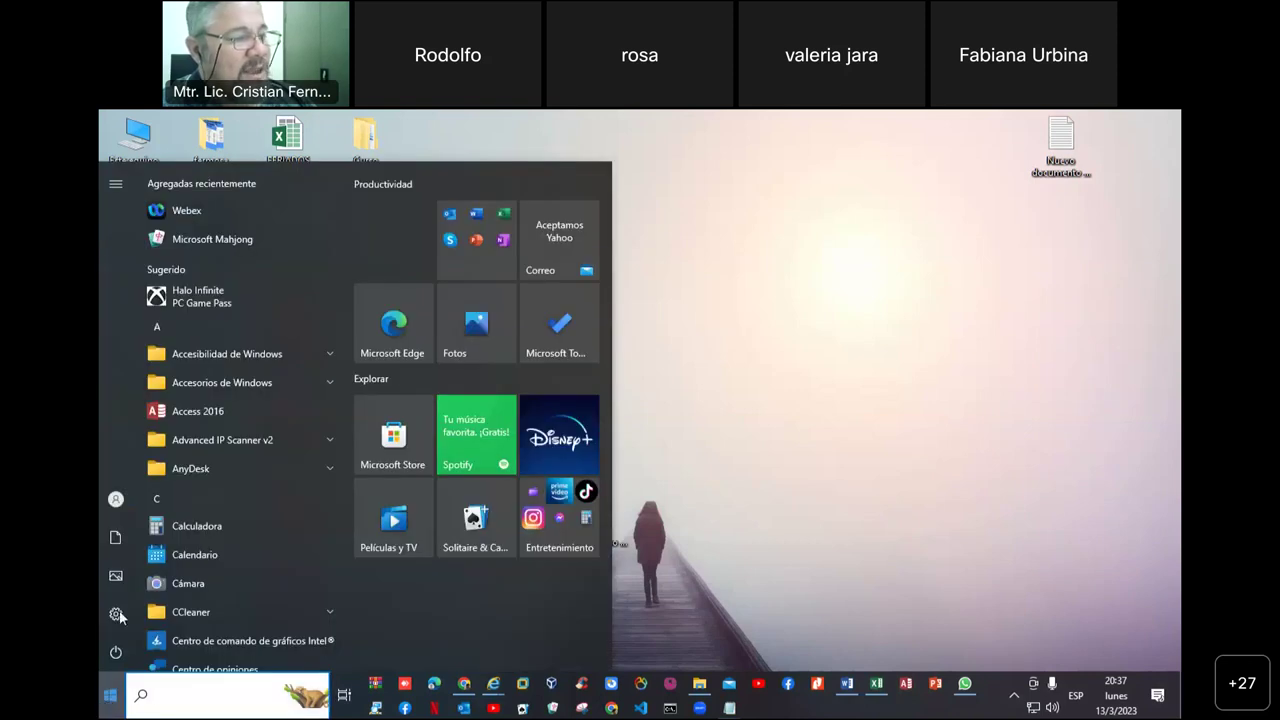
mouse_move(115, 621)
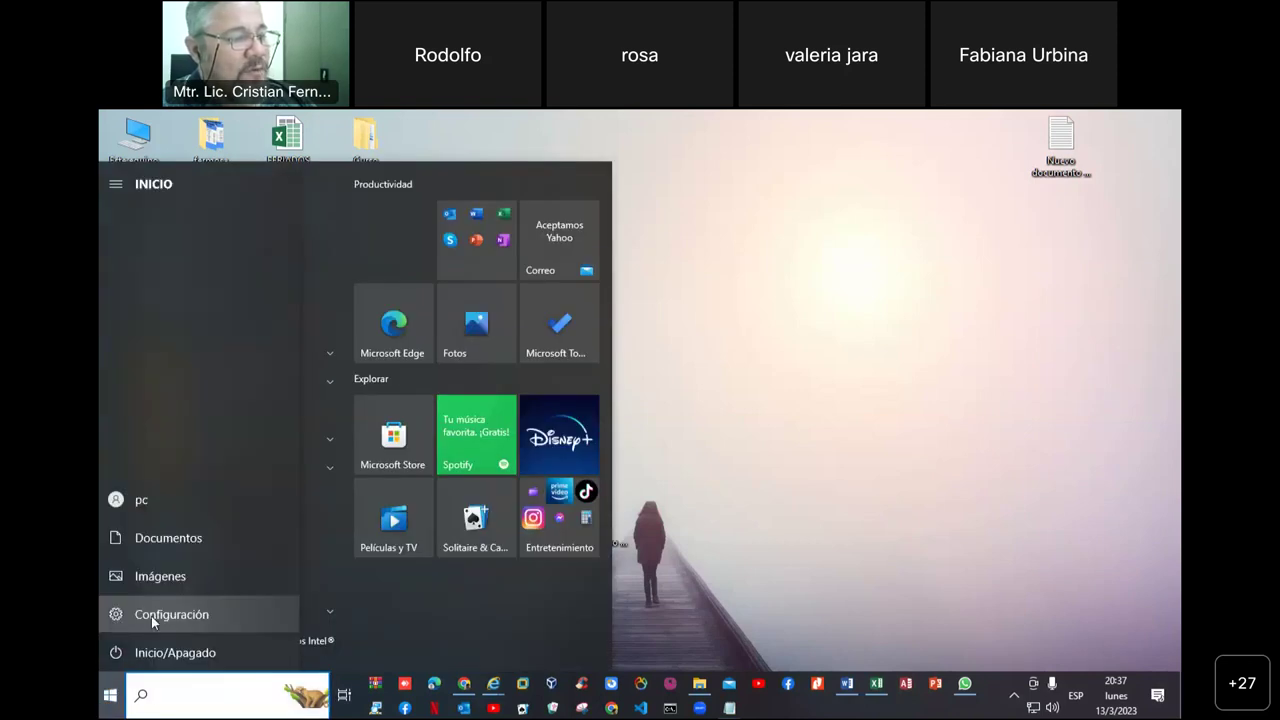
click(152, 614)
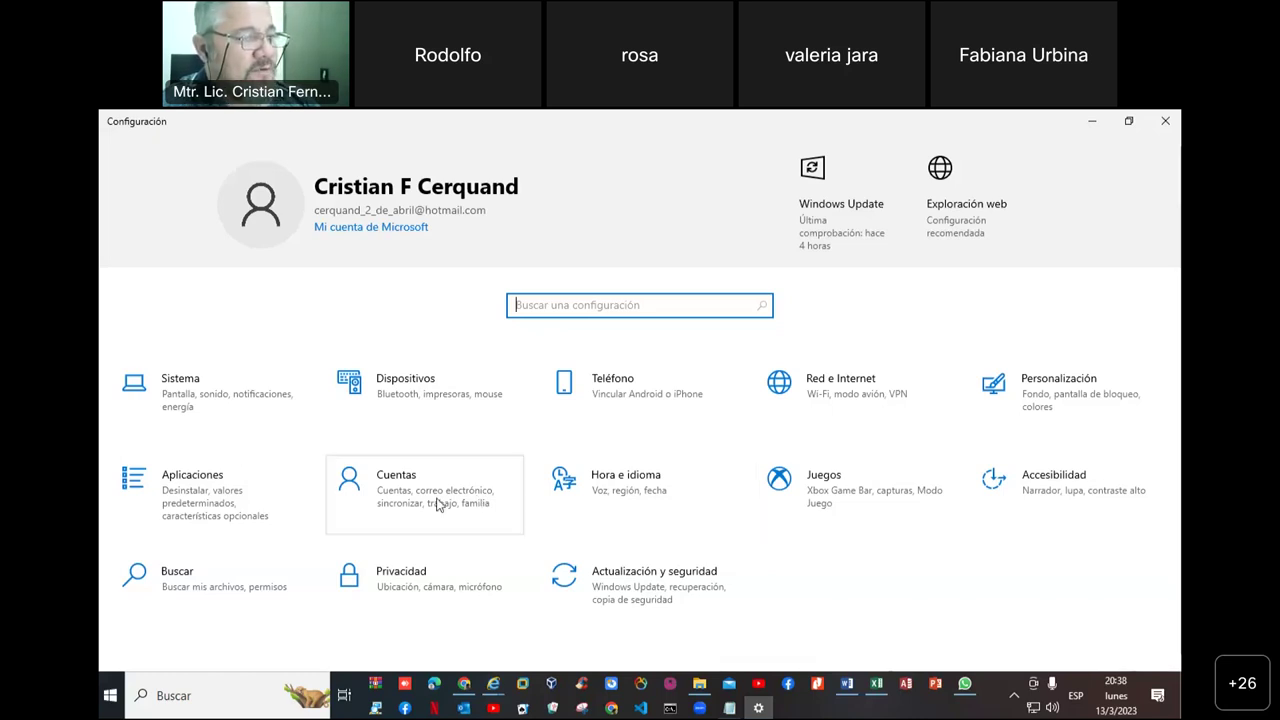
Step: Open the Aplicaciones settings and look through the list of installed applications under Aplicaciones y características
click(189, 501)
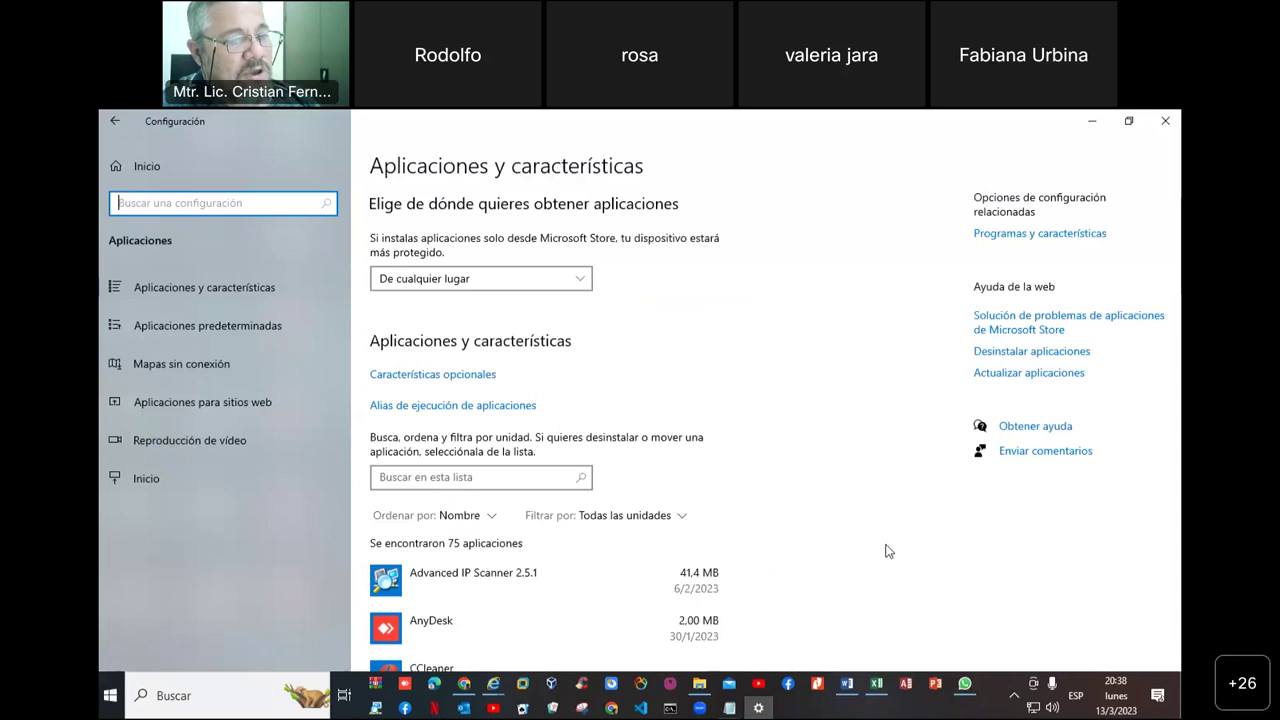
scroll(410, 655, down, 5)
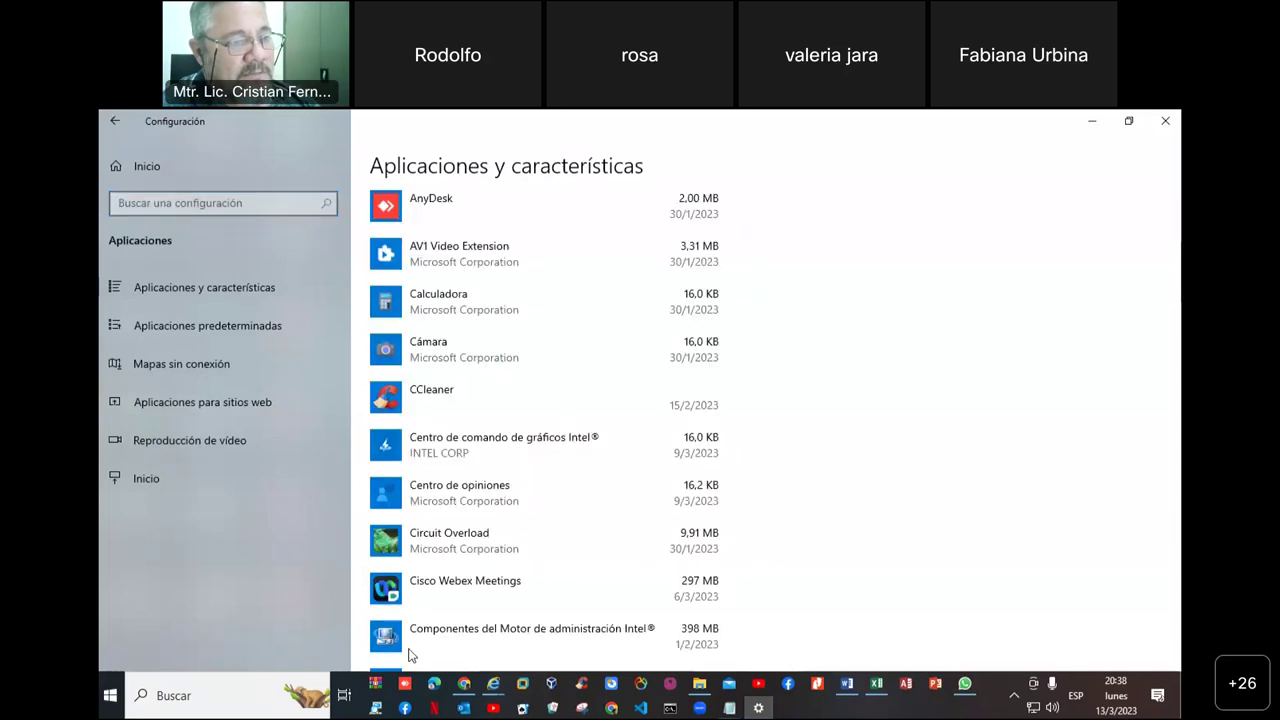
scroll(459, 475, down, 3)
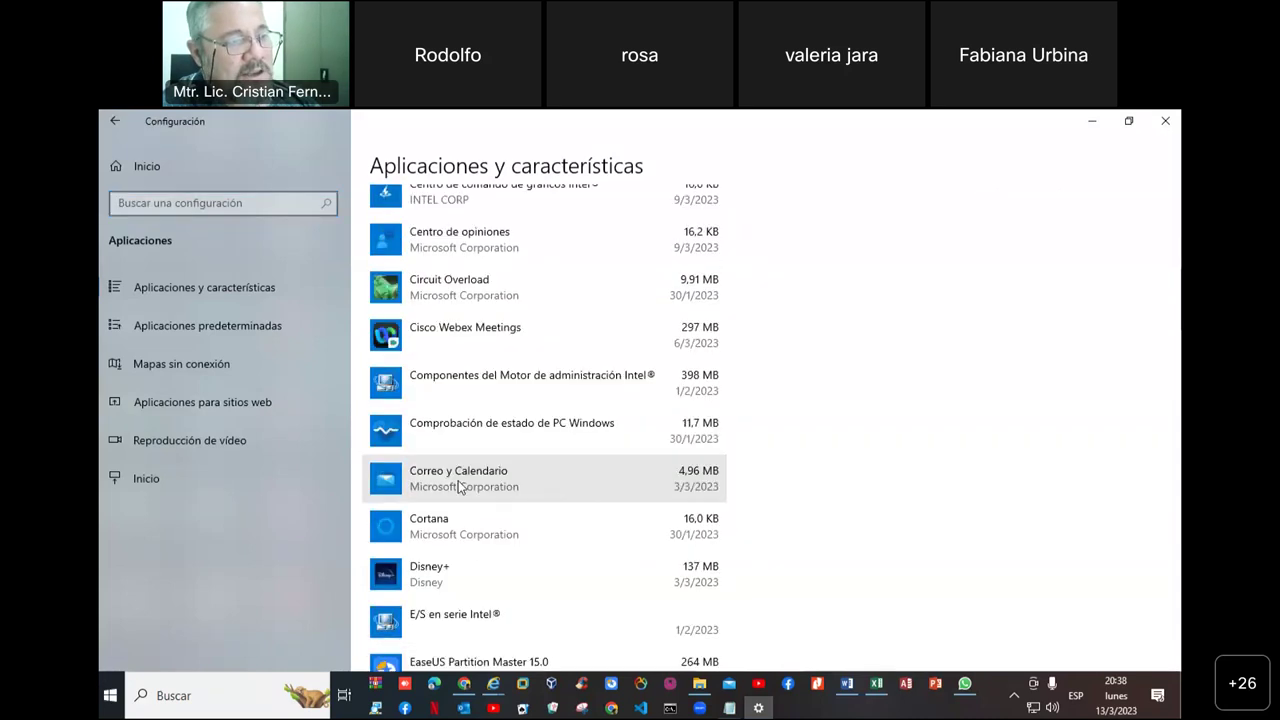
scroll(459, 486, down, 5)
scroll(459, 486, down, 5)
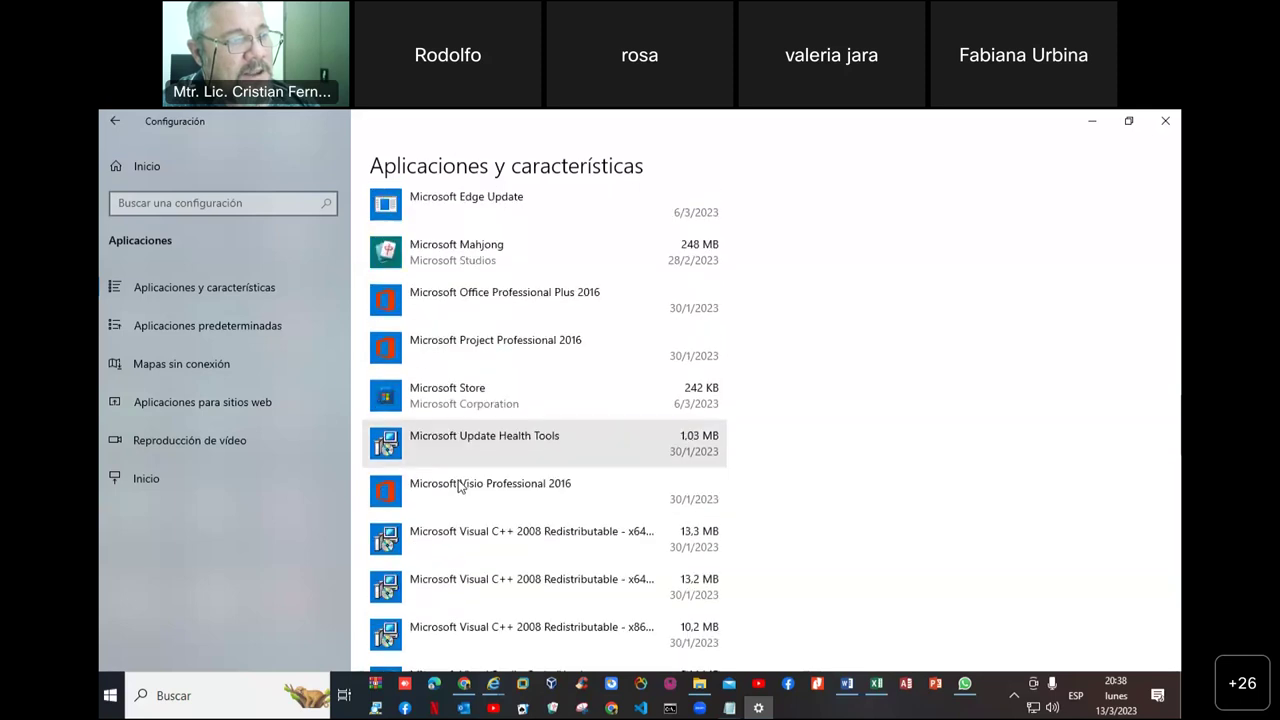
scroll(459, 486, down, 5)
scroll(459, 486, down, 5)
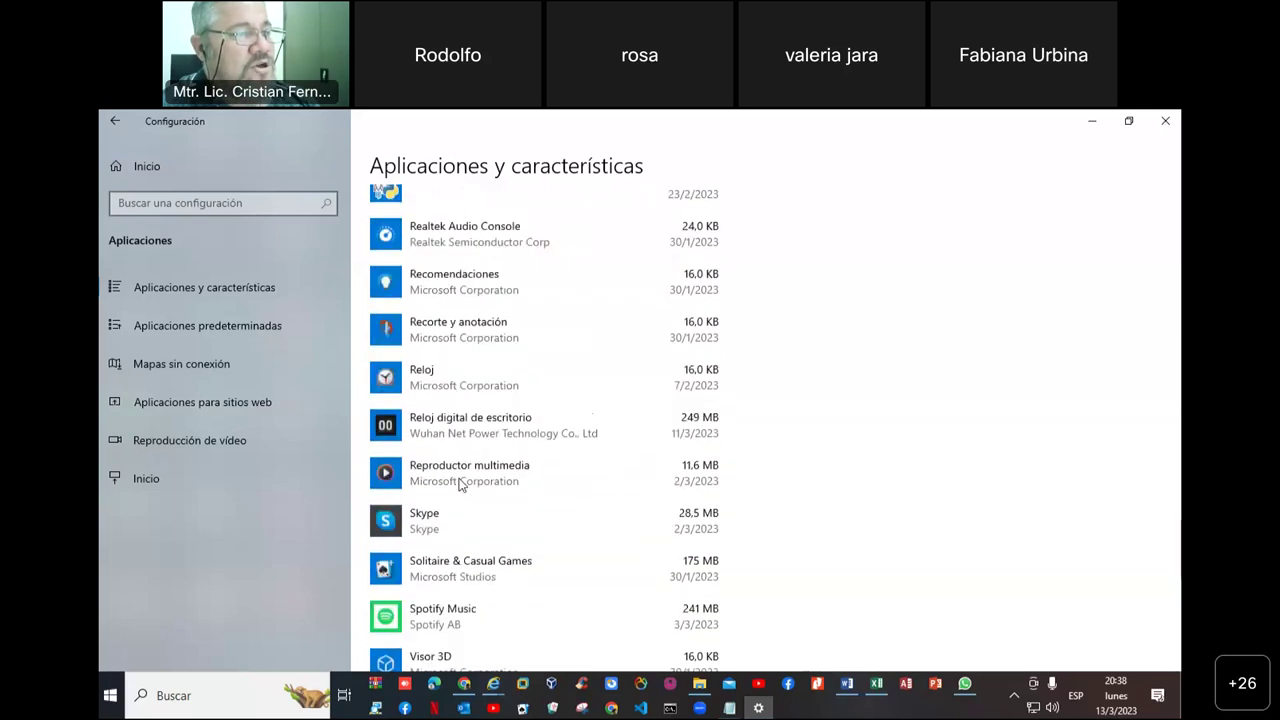
scroll(459, 486, up, 5)
scroll(459, 486, up, 4)
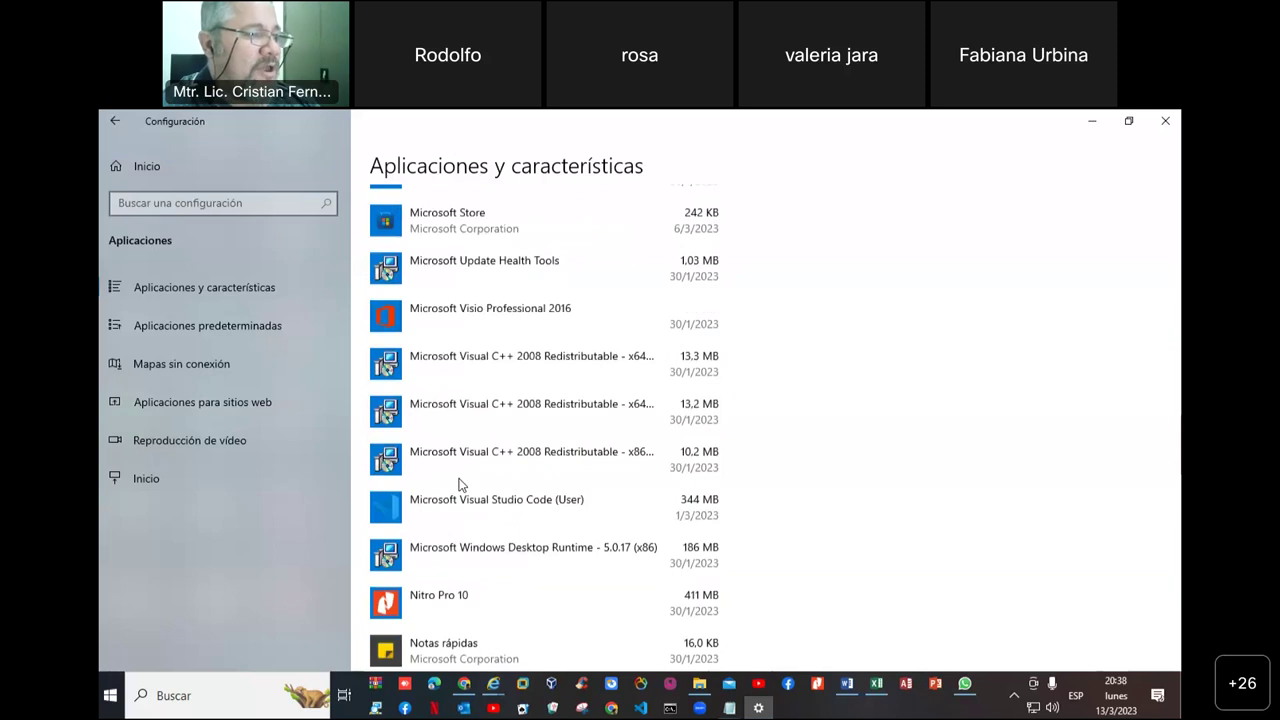
scroll(459, 486, up, 1)
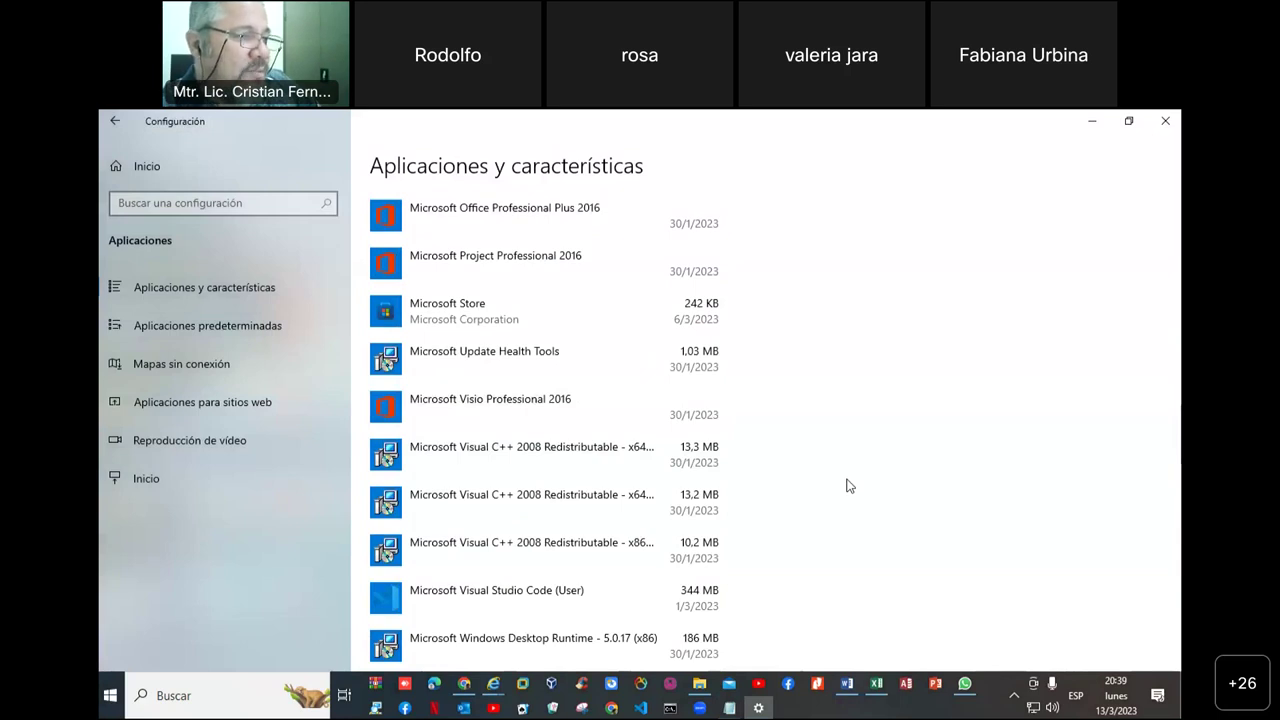
Step: Show the desktop, view the applications listed in the Start menu, and close it
key(super+d)
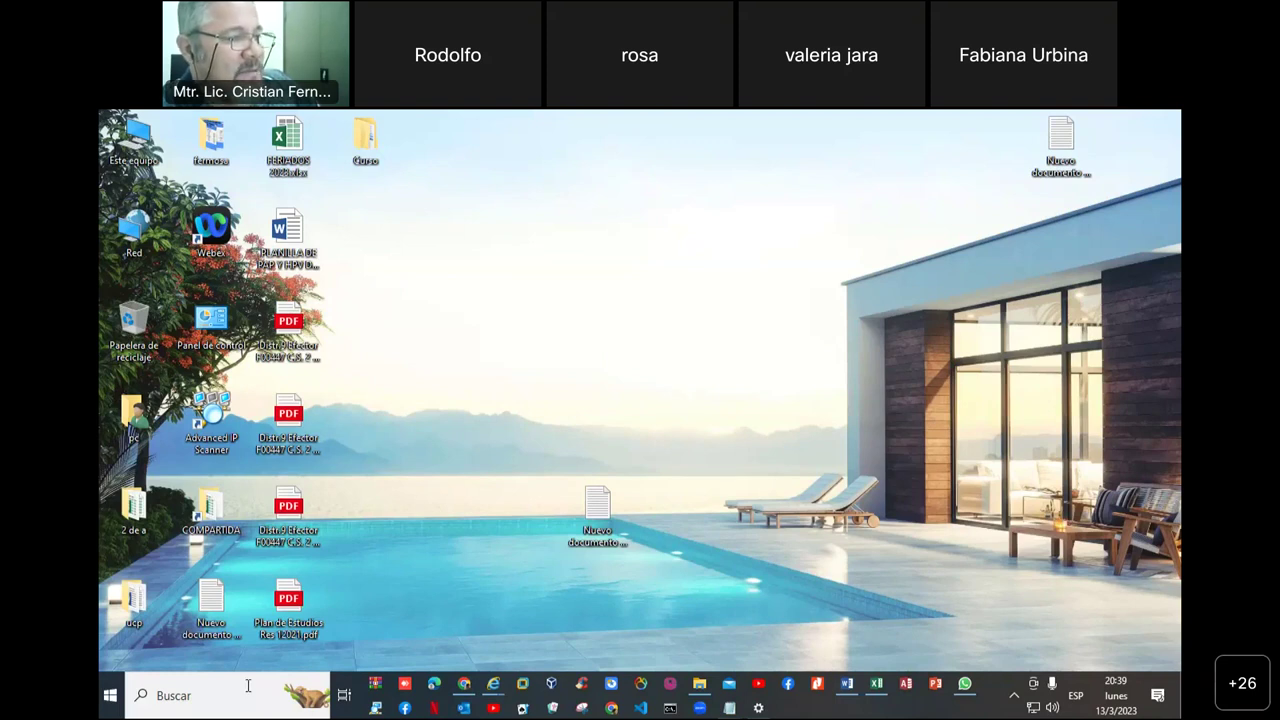
key(super)
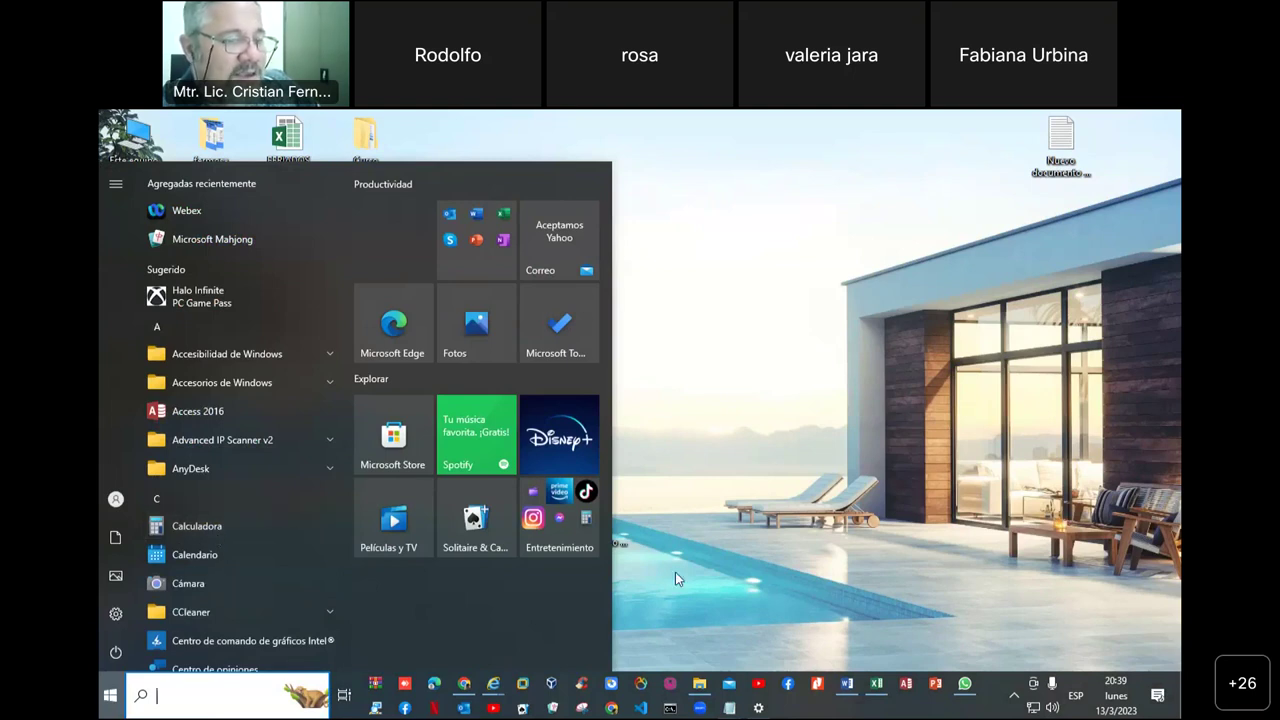
key(Escape)
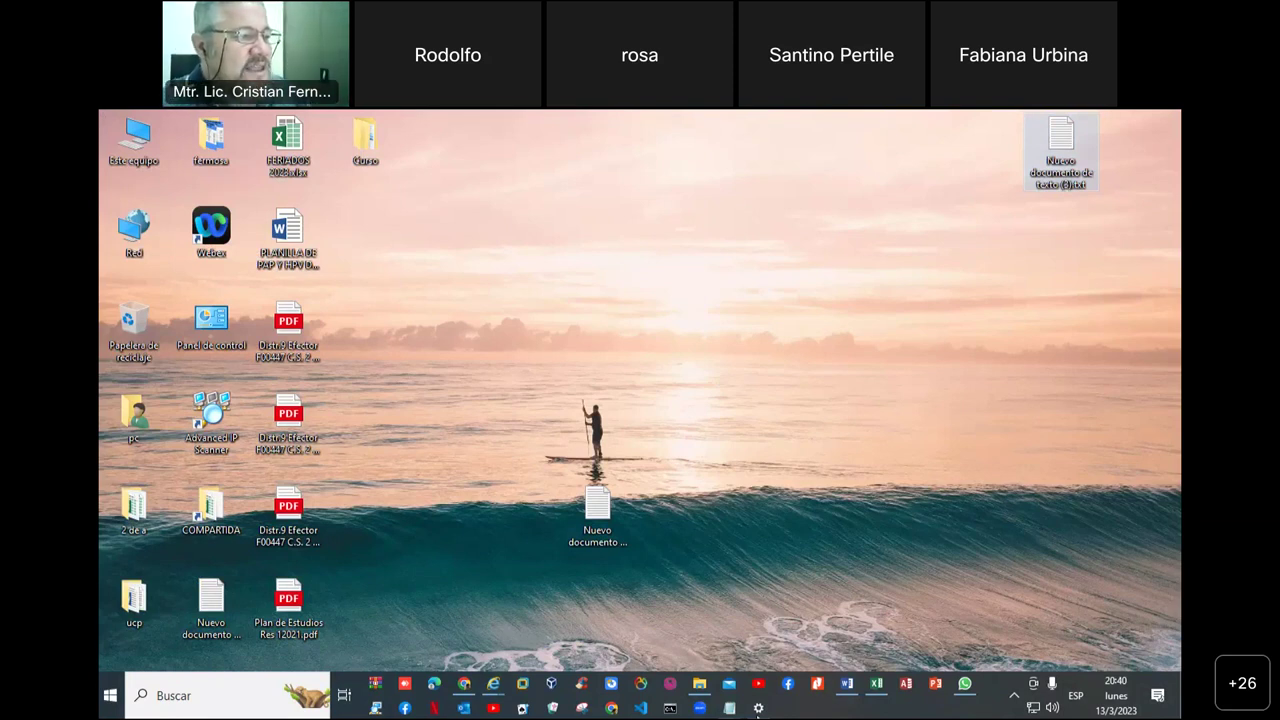
Step: Bring up File Explorer and open the Archivos de programa folder on Disco local (C:)
click(699, 683)
scroll(310, 520, down, 3)
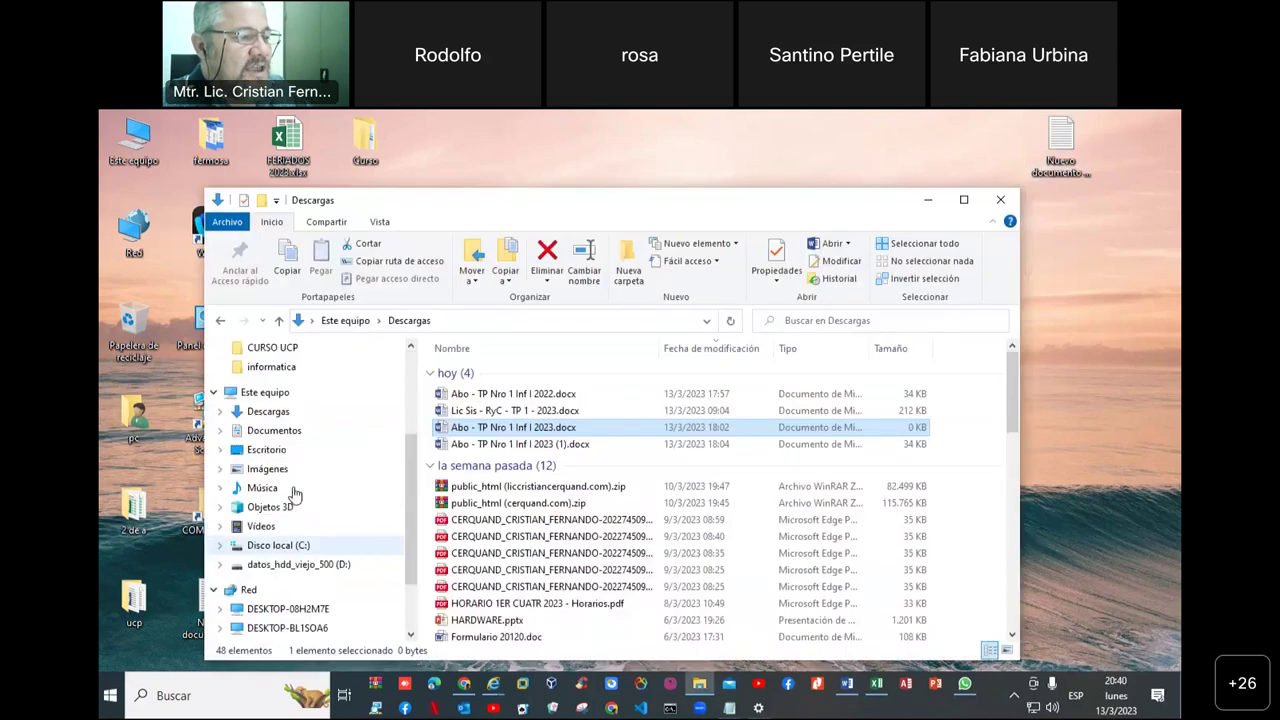
scroll(295, 495, down, 2)
click(278, 481)
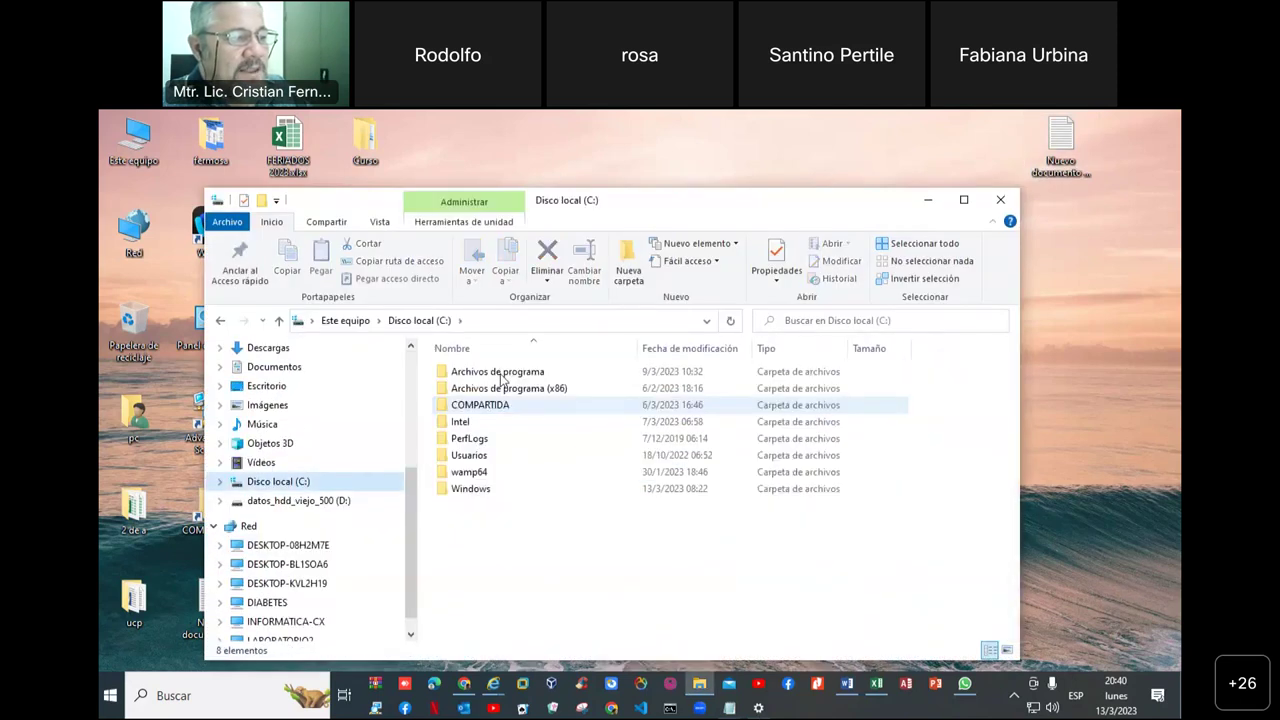
double_click(500, 372)
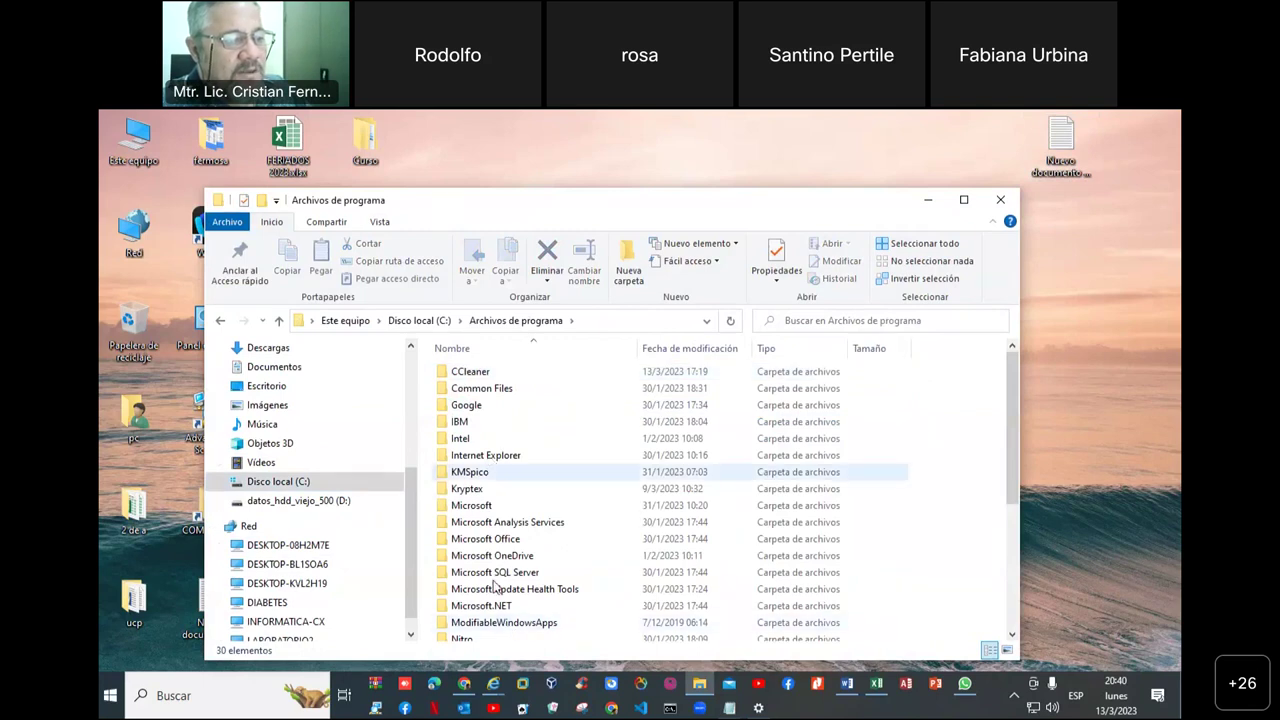
Step: Look over the program folders inside Archivos de programa and minimize the File Explorer window
scroll(494, 586, down, 3)
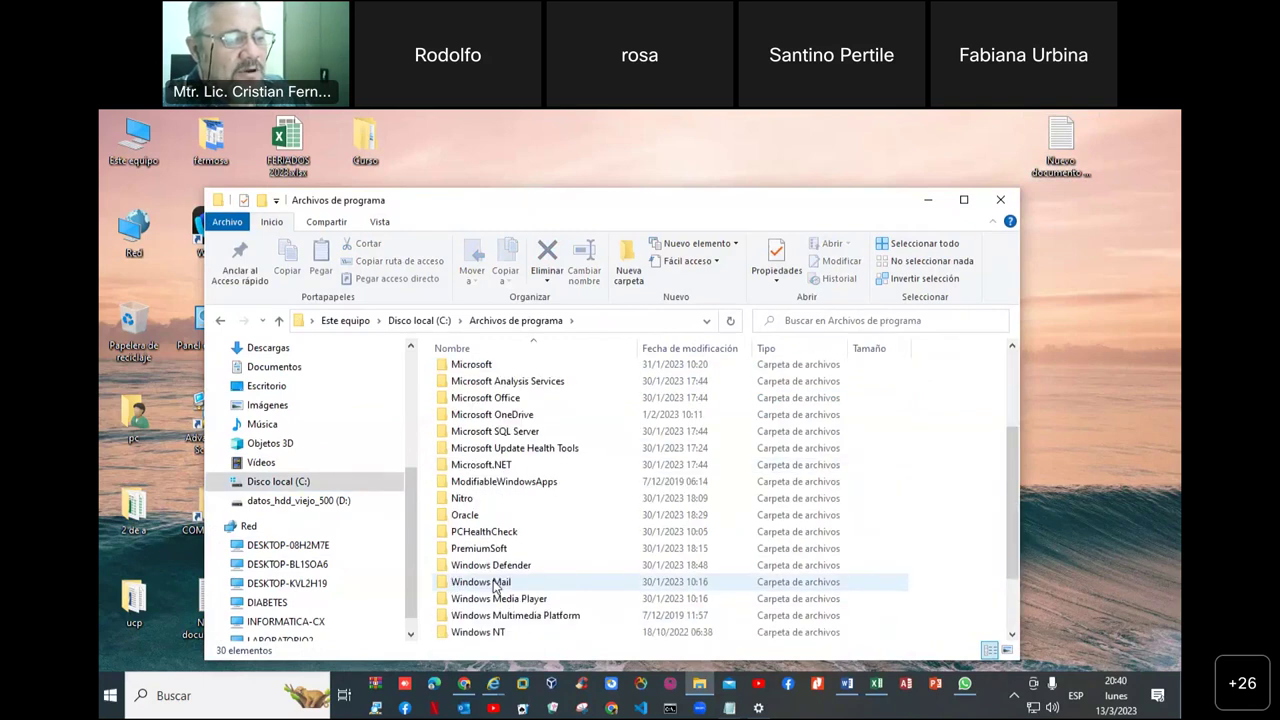
scroll(494, 586, up, 2)
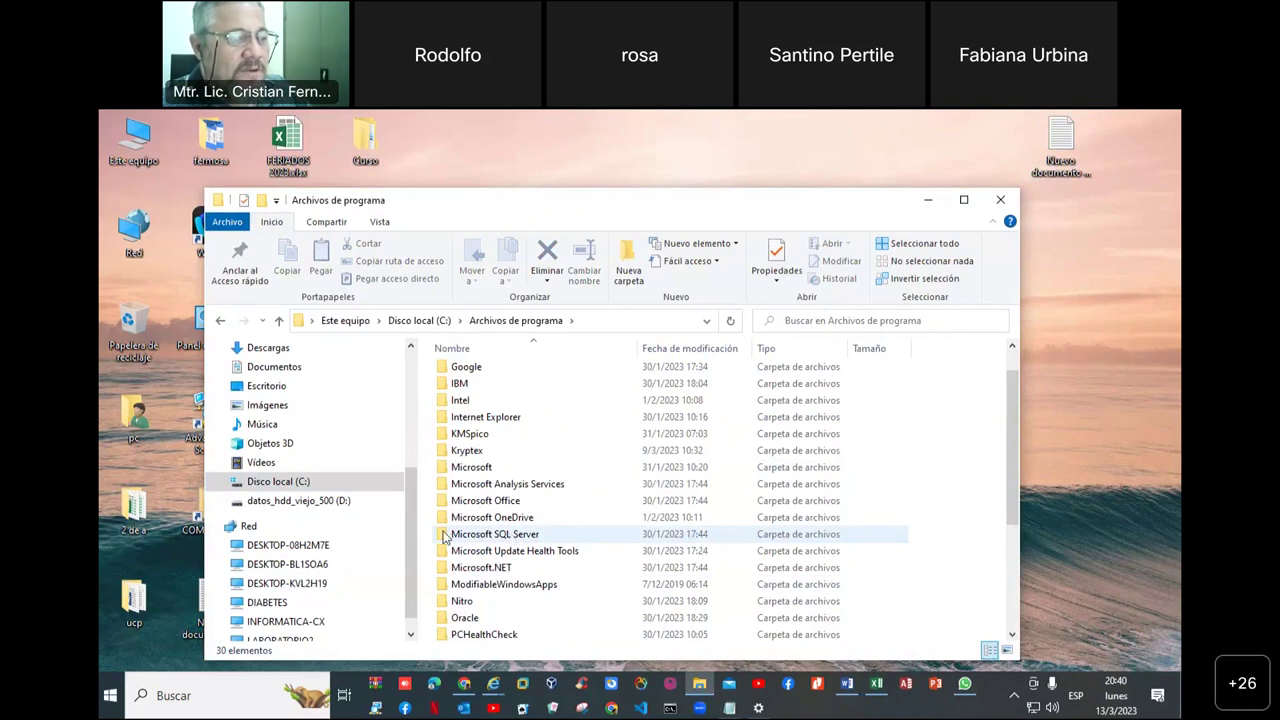
click(498, 467)
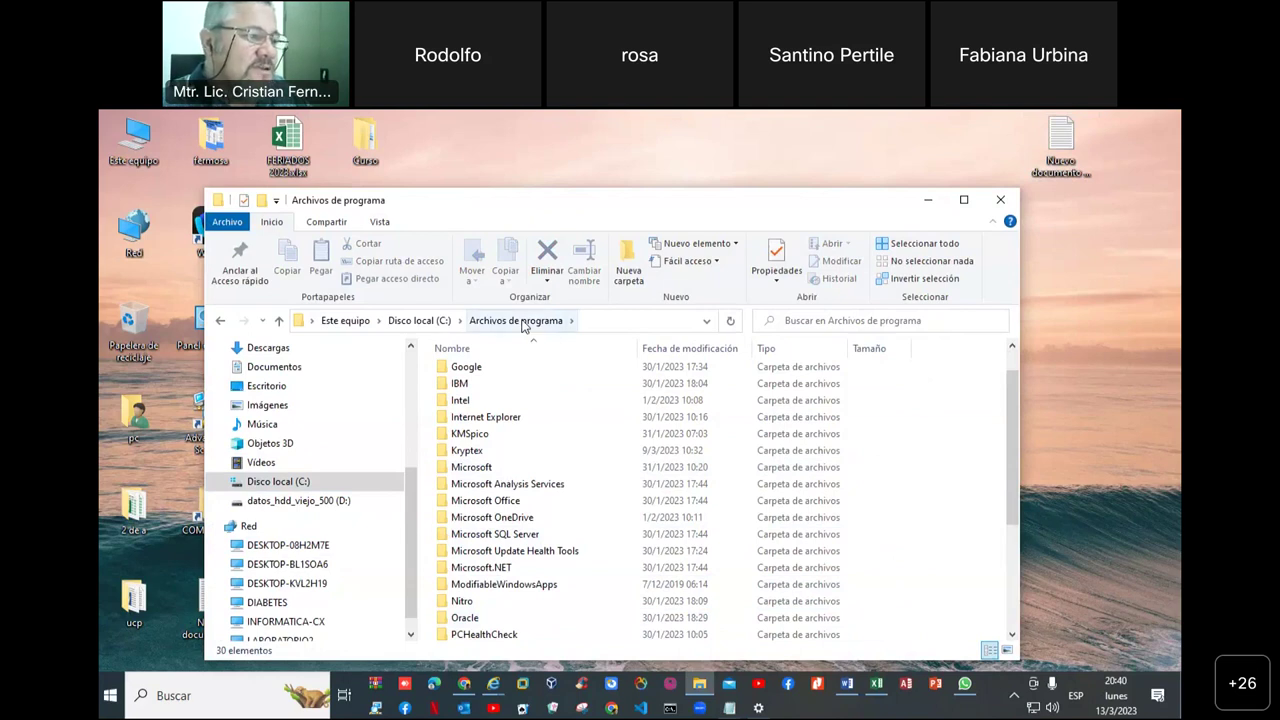
click(462, 386)
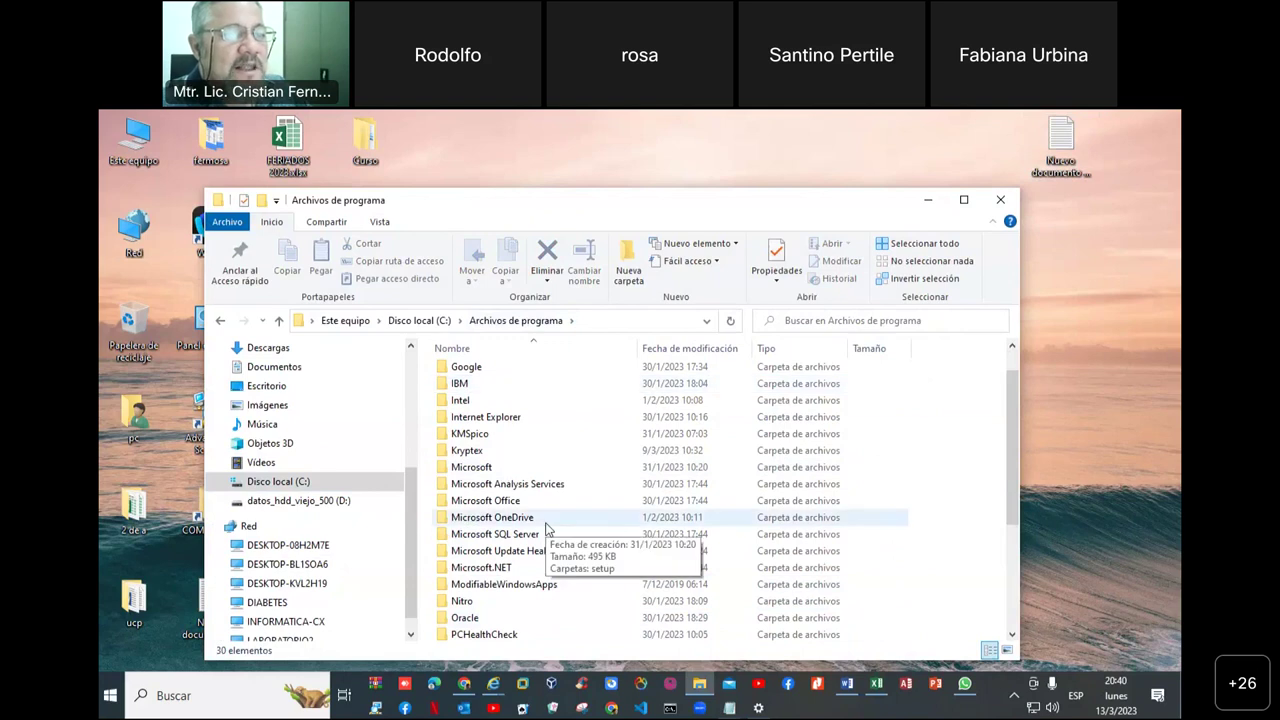
click(928, 203)
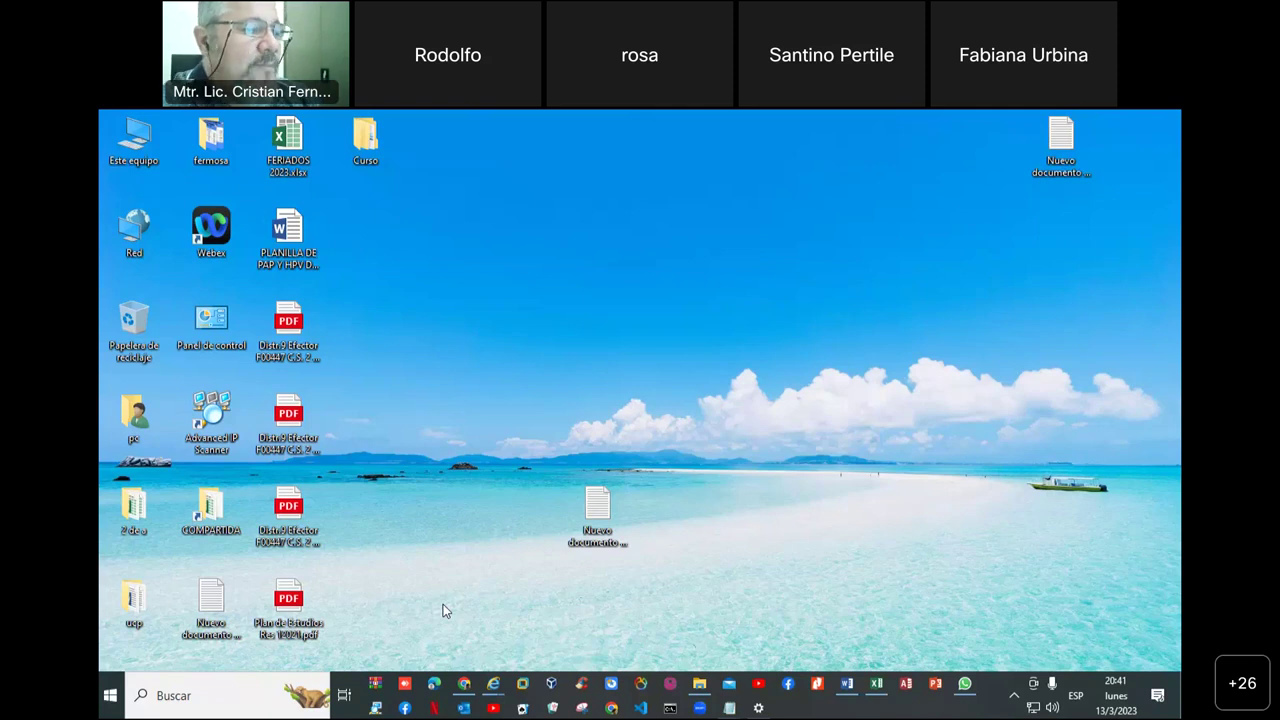
Step: Restore the File Explorer window and open the Office16 folder inside Microsoft Office
click(700, 684)
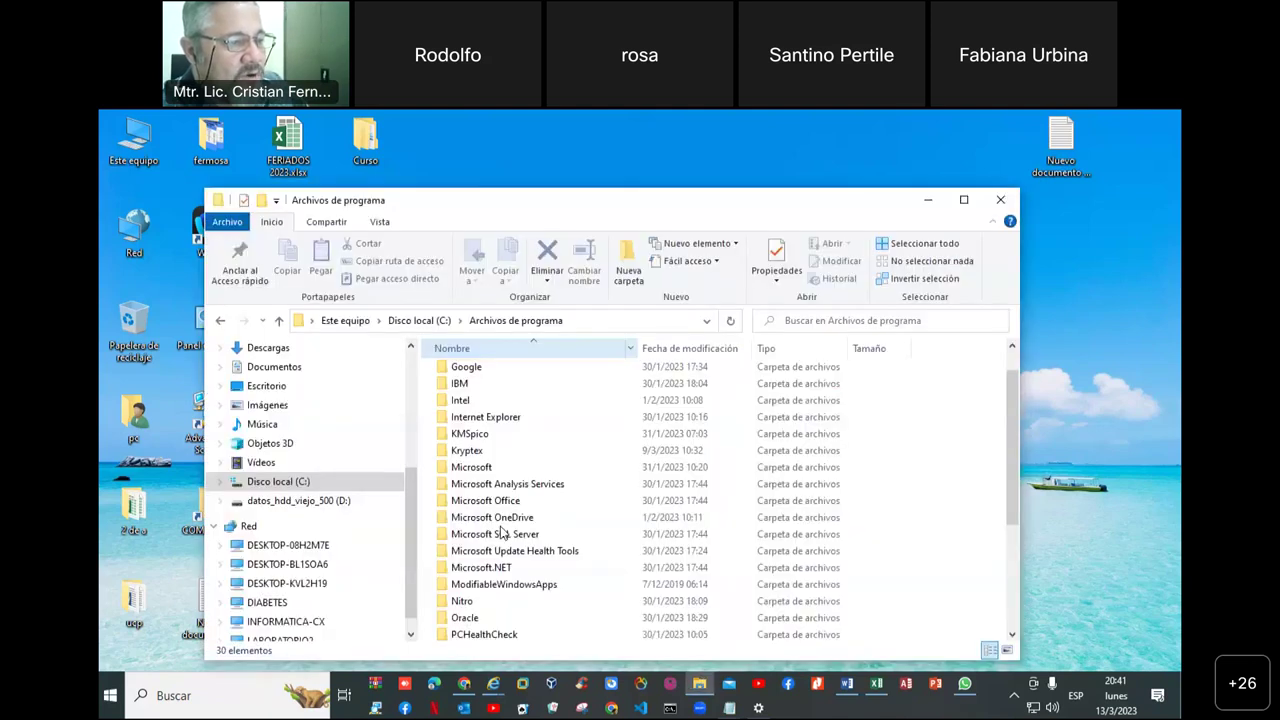
scroll(502, 533, down, 2)
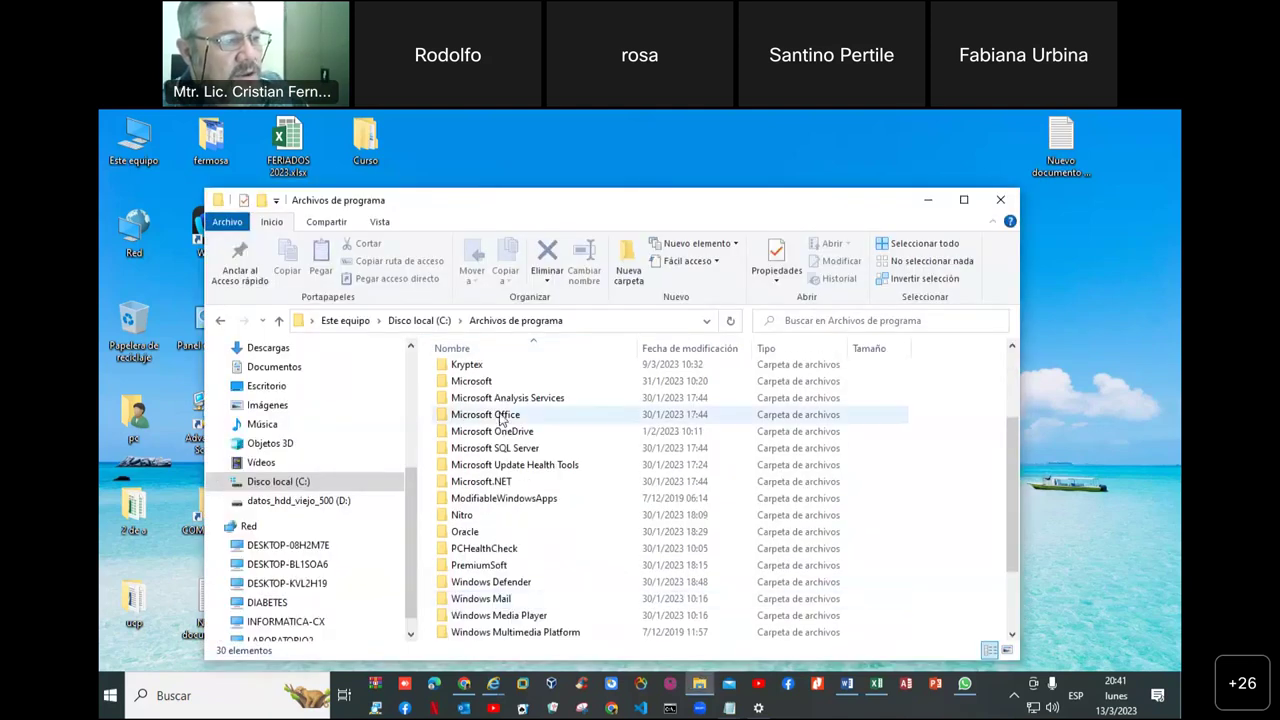
double_click(502, 416)
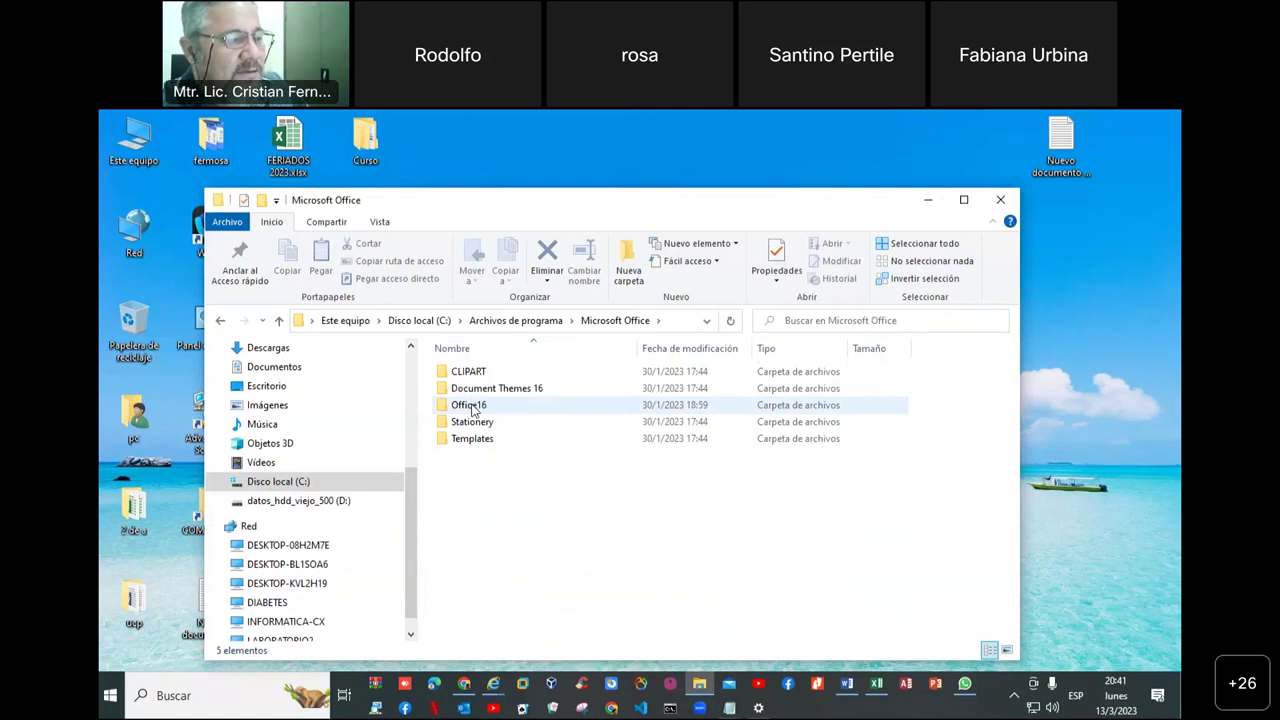
double_click(474, 408)
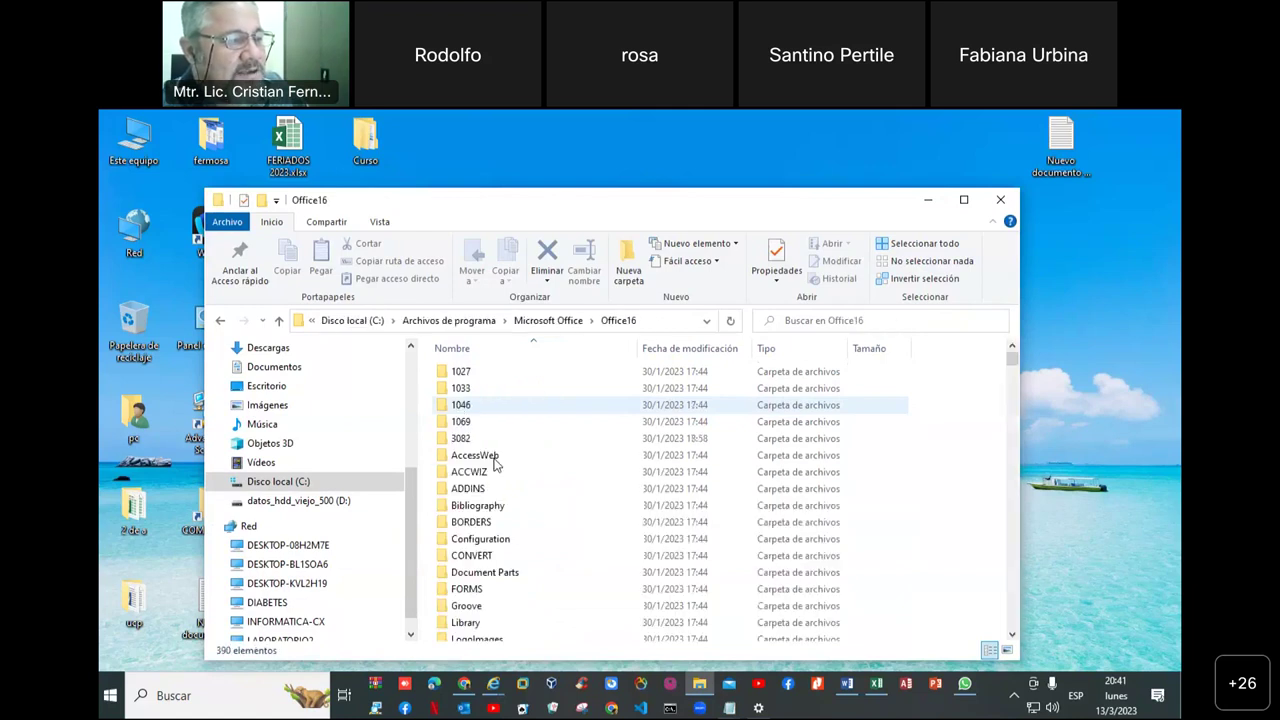
Step: Locate the EXCEL.EXE application file among the files in the Office16 folder
scroll(494, 462, down, 15)
scroll(494, 479, down, 4)
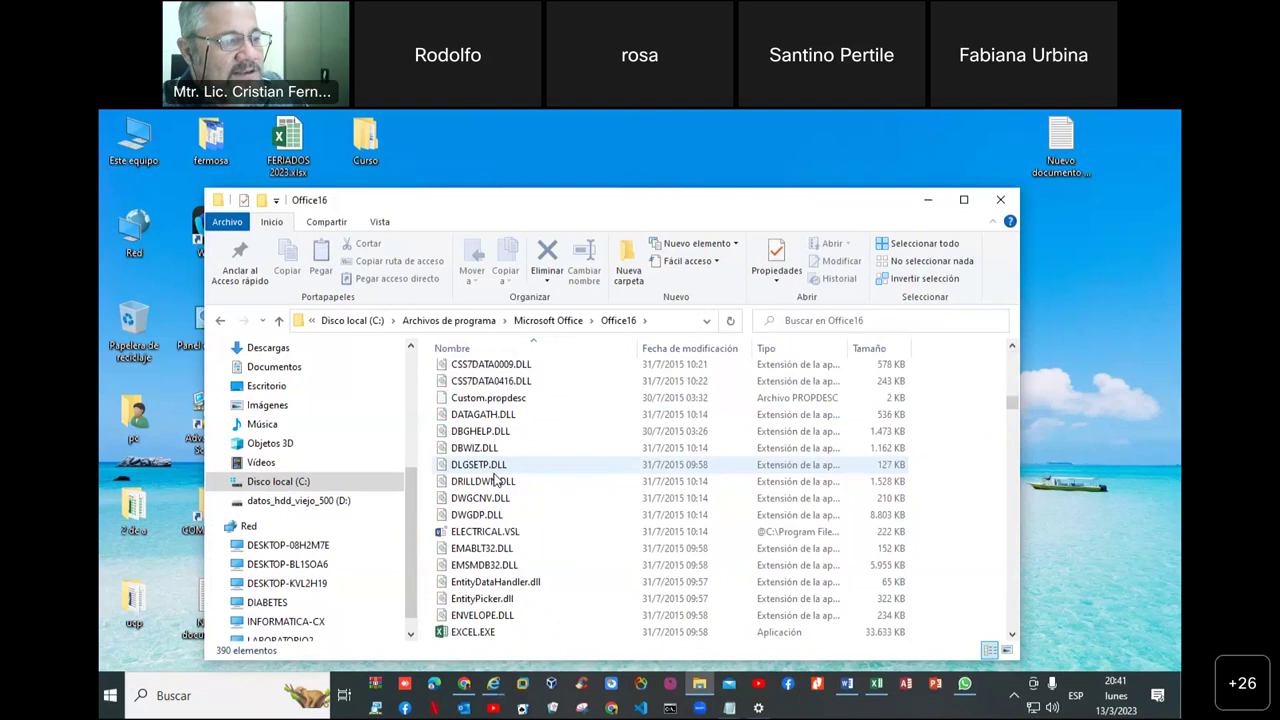
scroll(494, 479, down, 5)
click(468, 383)
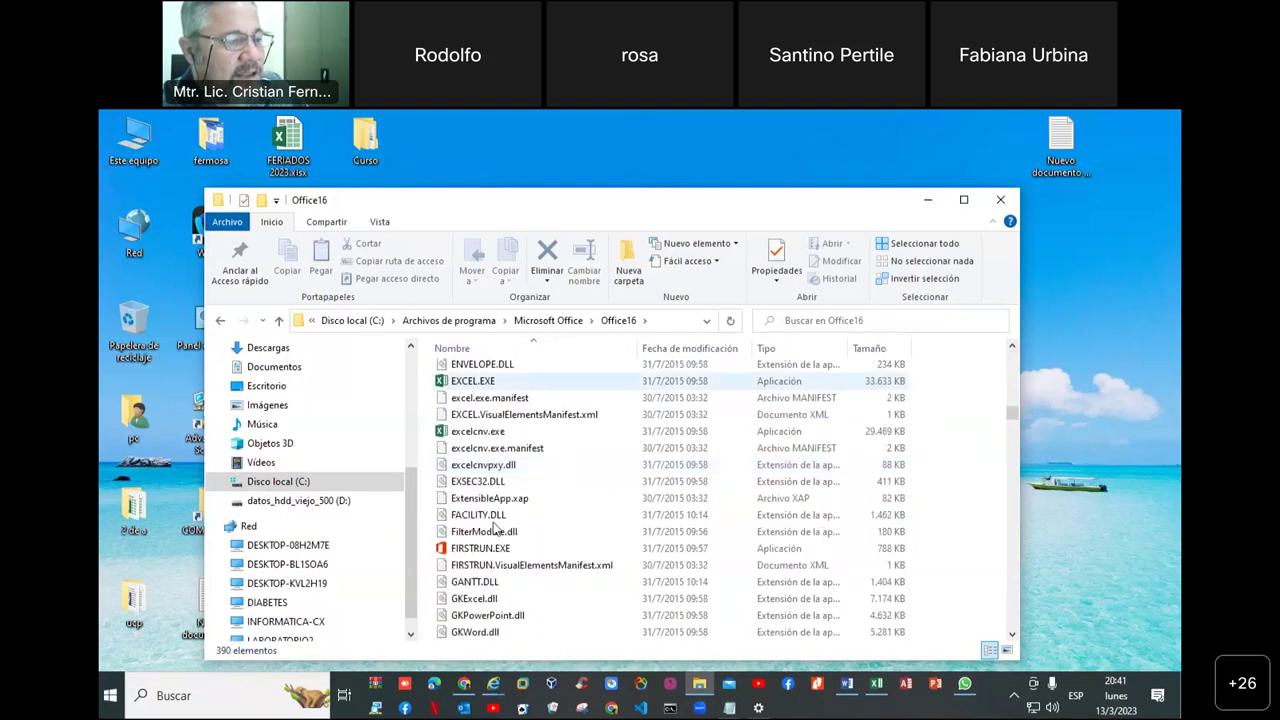
click(494, 521)
Step: Look through the remaining Office16 files and select the WINWORD.EXE application file
scroll(494, 538, down, 13)
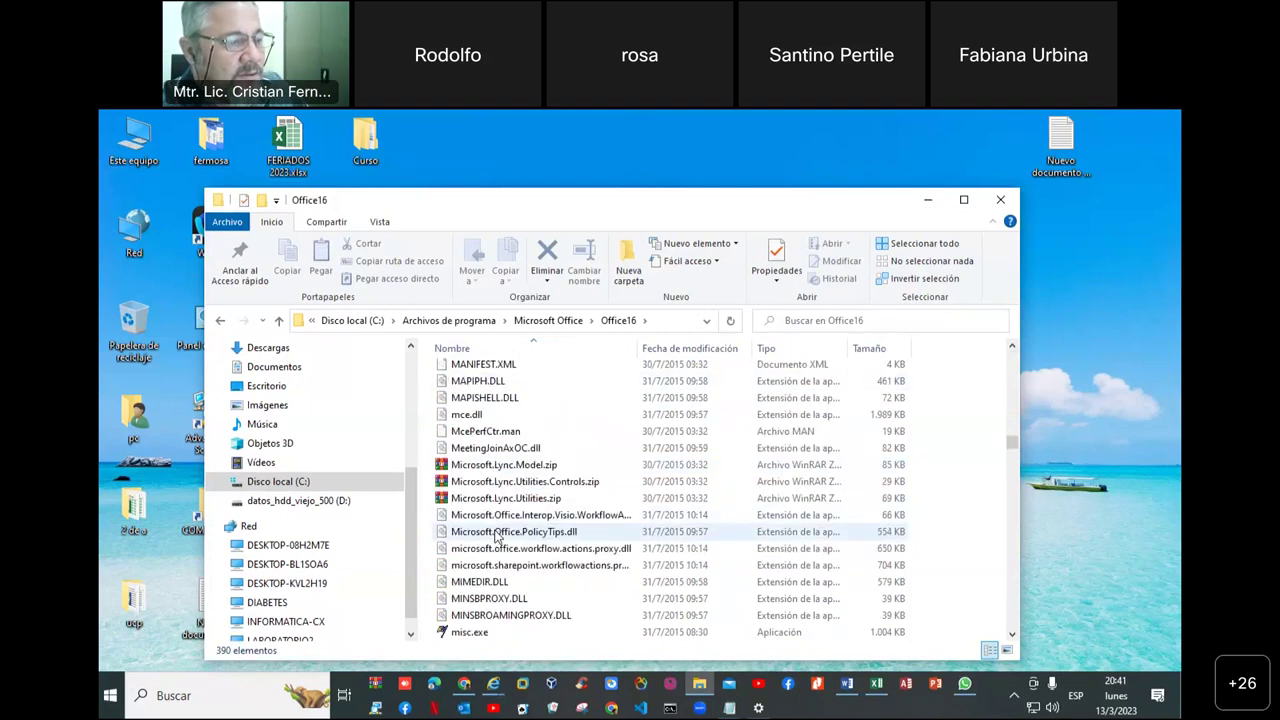
scroll(494, 538, down, 8)
scroll(494, 536, down, 6)
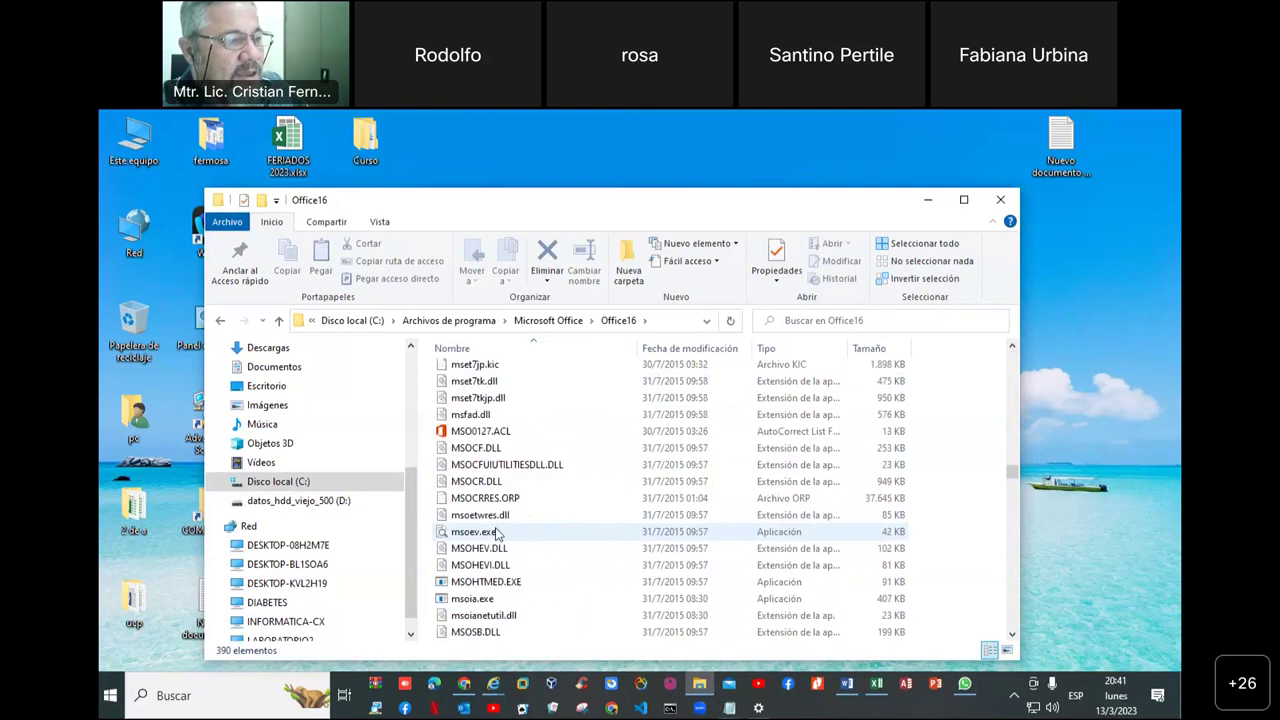
scroll(496, 535, down, 10)
scroll(496, 533, down, 10)
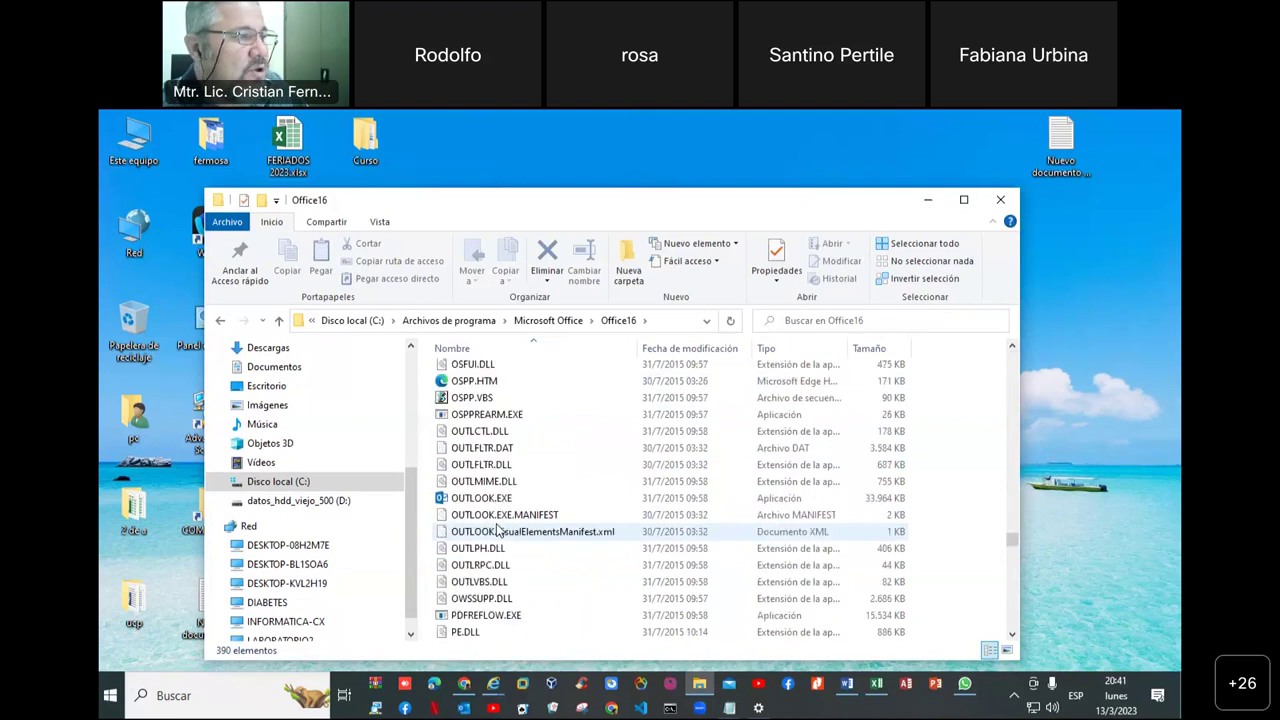
scroll(497, 530, down, 10)
scroll(497, 527, down, 4)
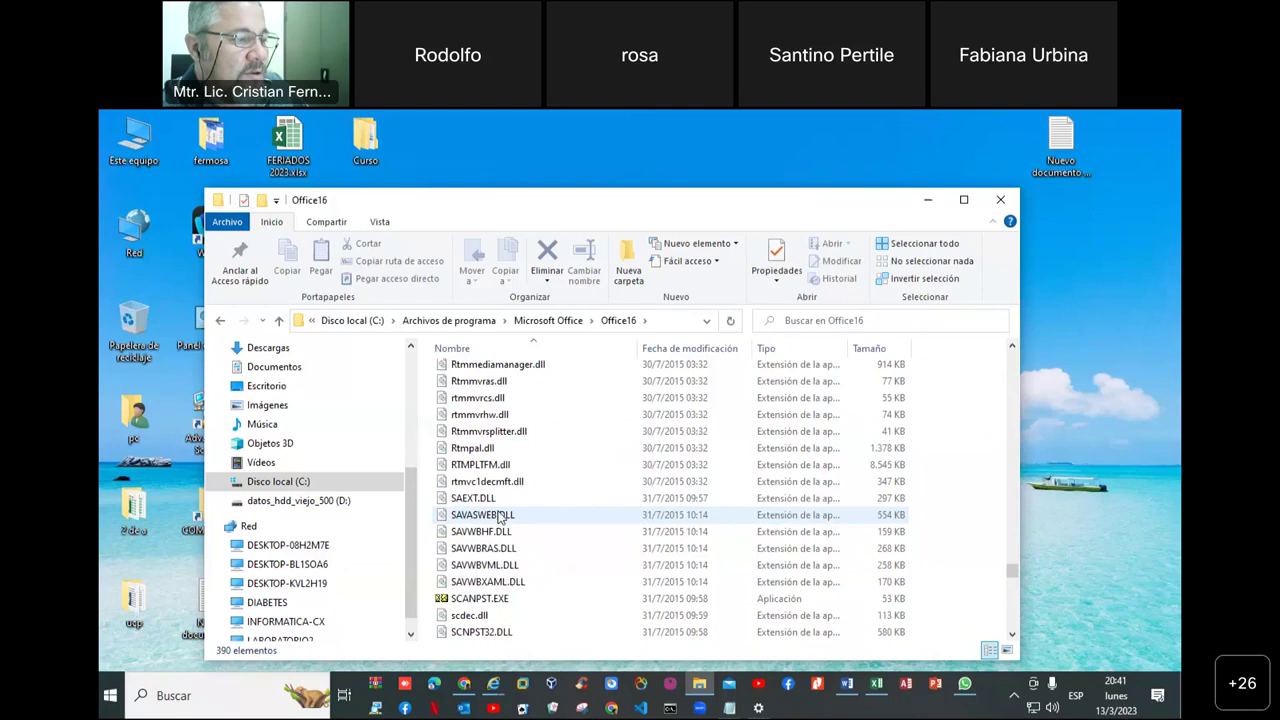
scroll(500, 517, down, 6)
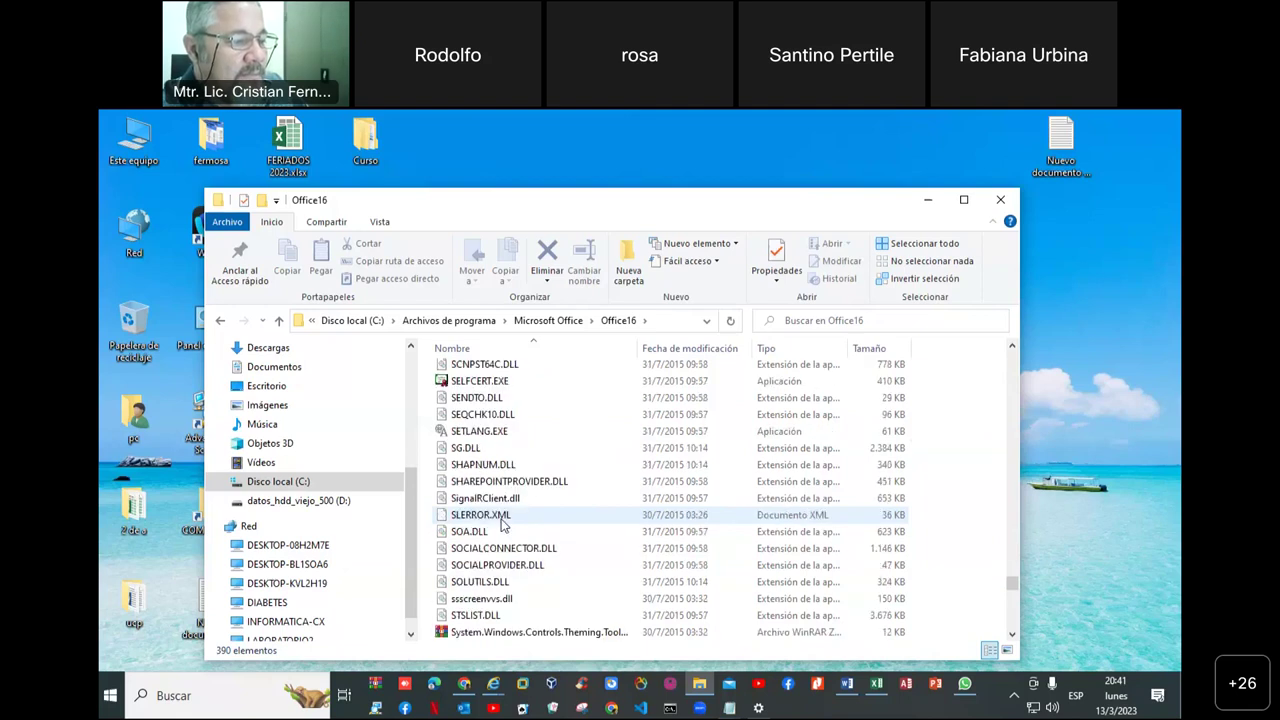
scroll(503, 527, down, 6)
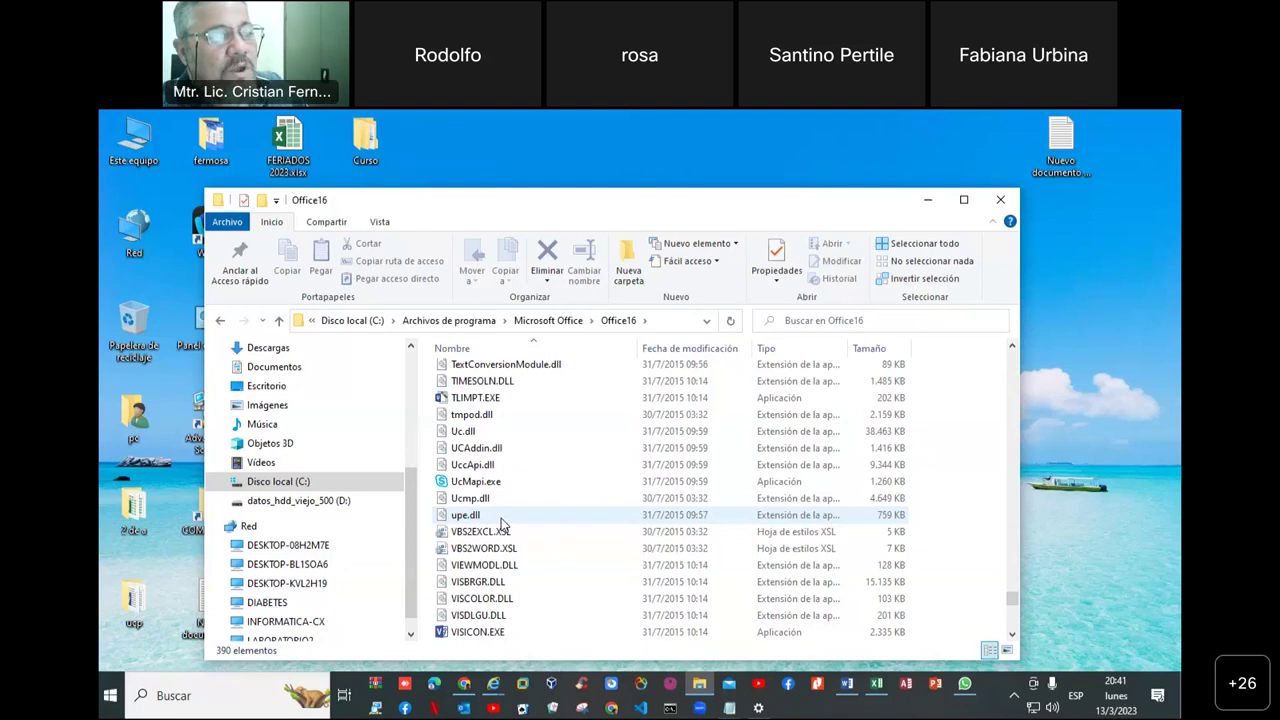
text(winword)
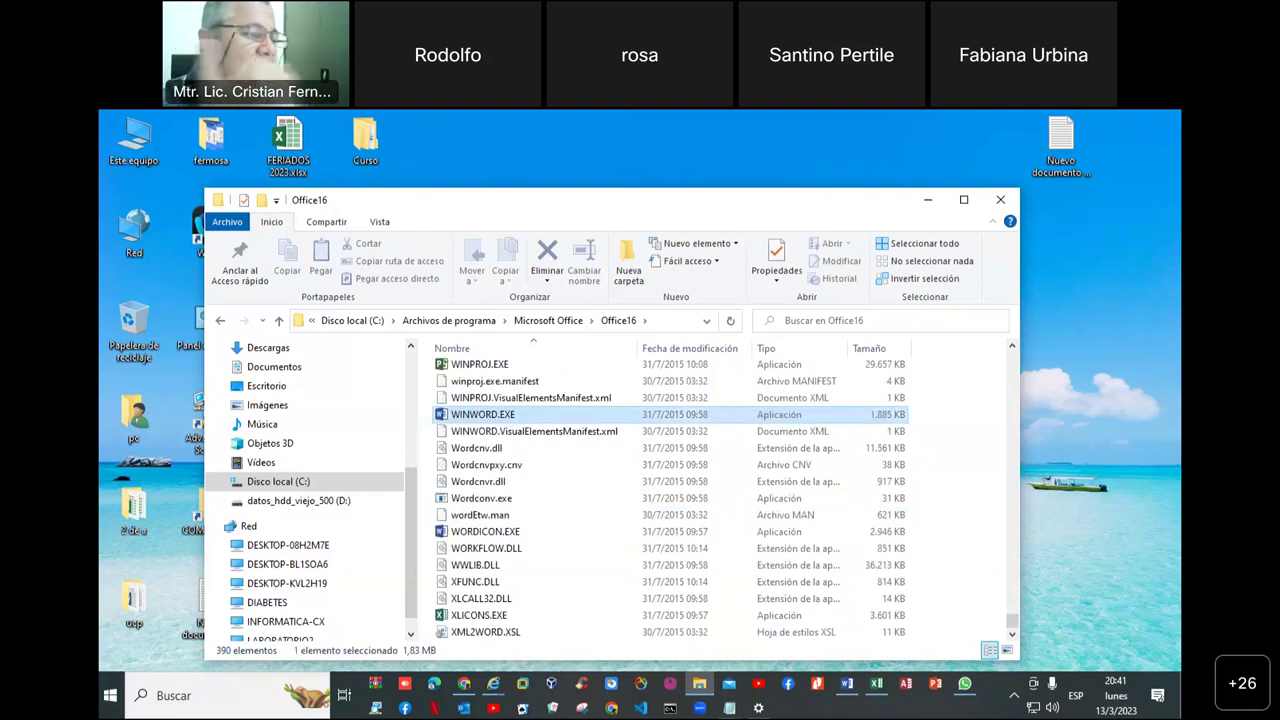
mouse_move(729, 708)
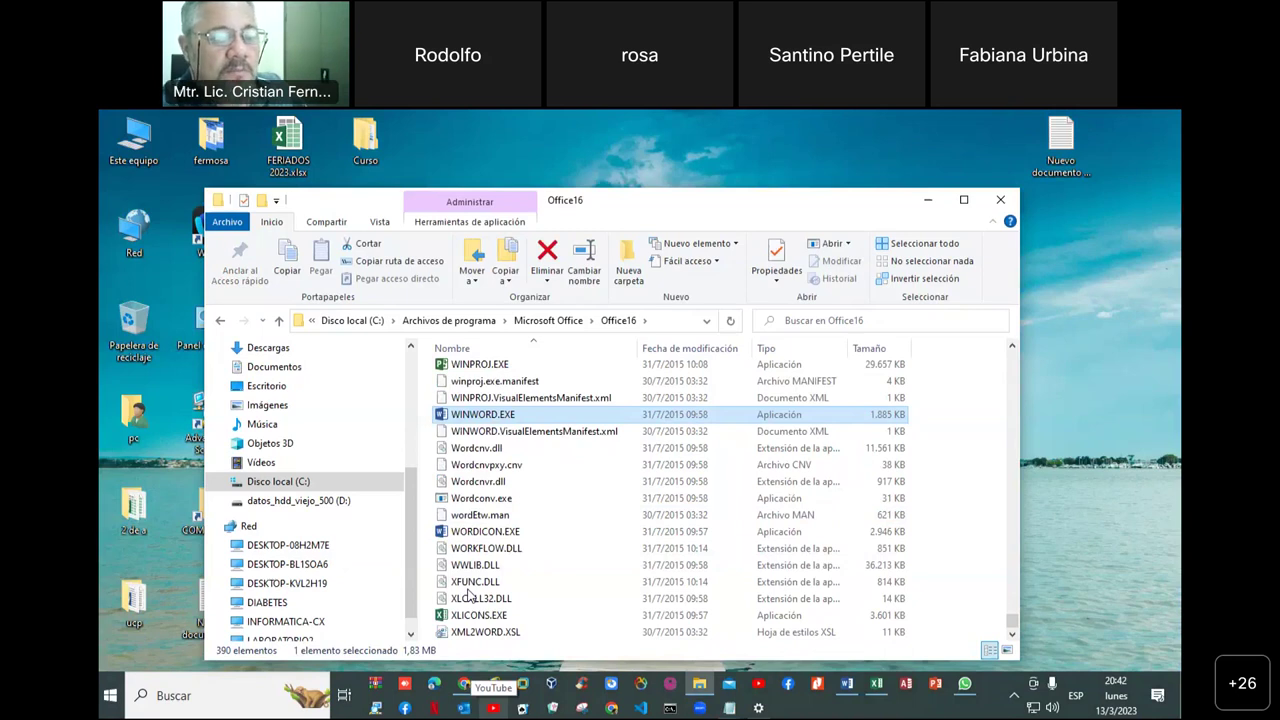
Step: Switch to the Word document Abo - TP Nro 1 Inf I 2023.docx to view its heading, and bring up the Chrome window
key(alt+Tab)
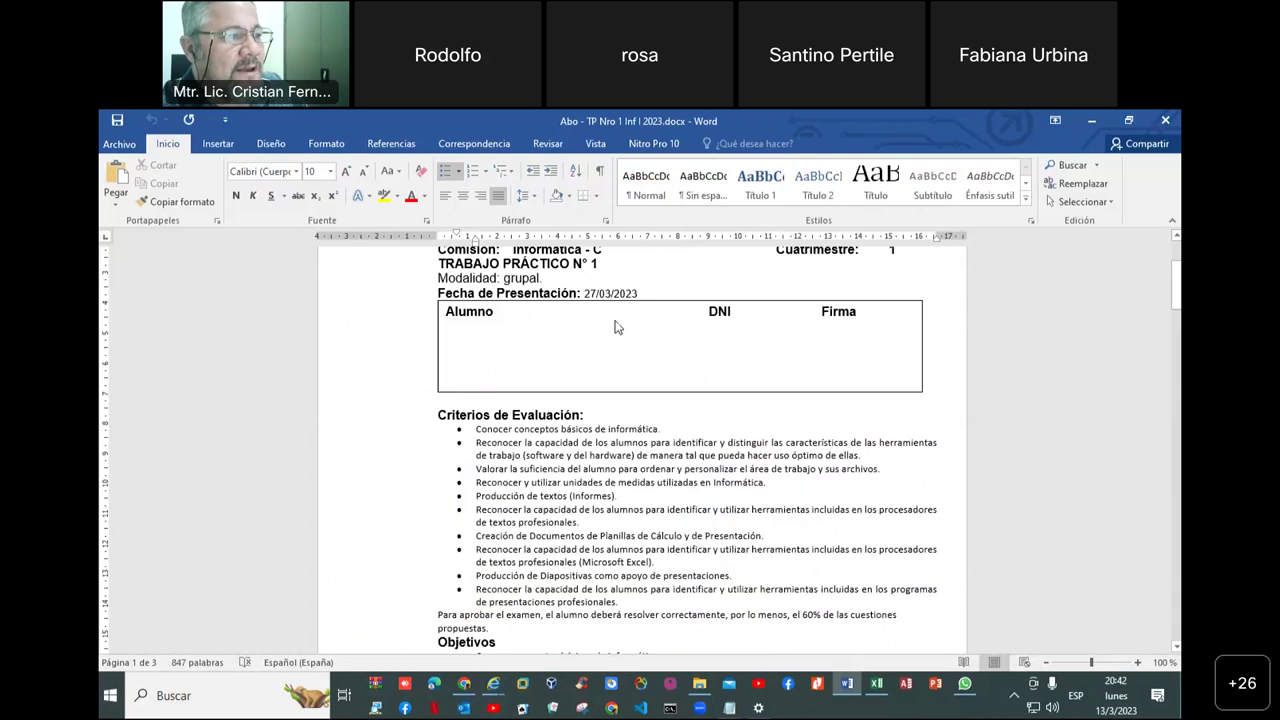
scroll(616, 327, up, 3)
click(654, 646)
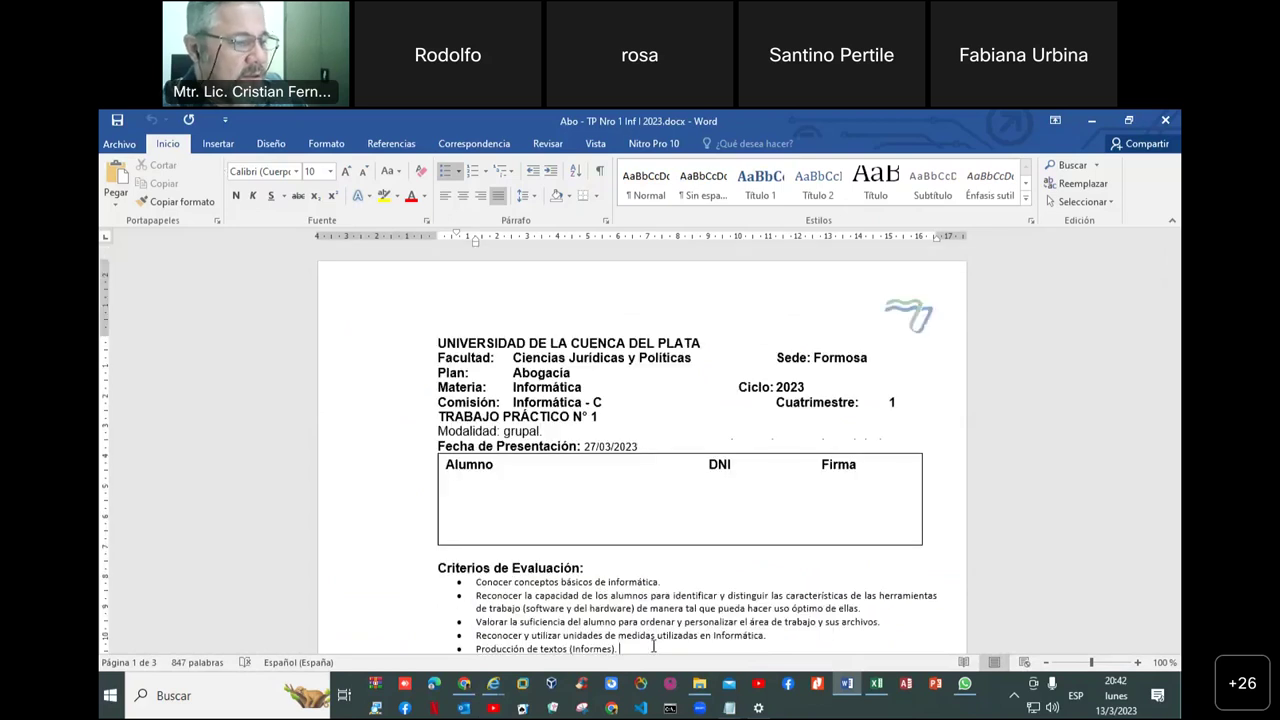
click(466, 684)
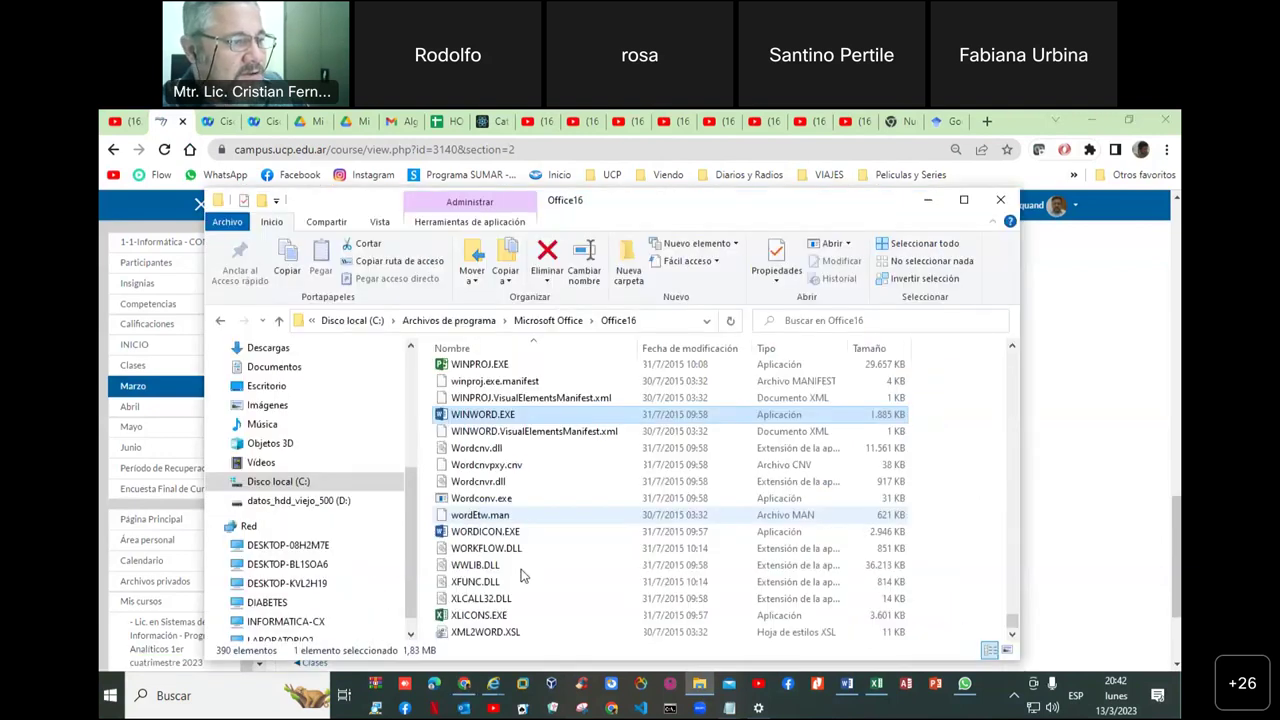
Step: Open the Documentos and Descargas folders in turn, and fit the Nombre column in Descargas to show the full file names
click(276, 366)
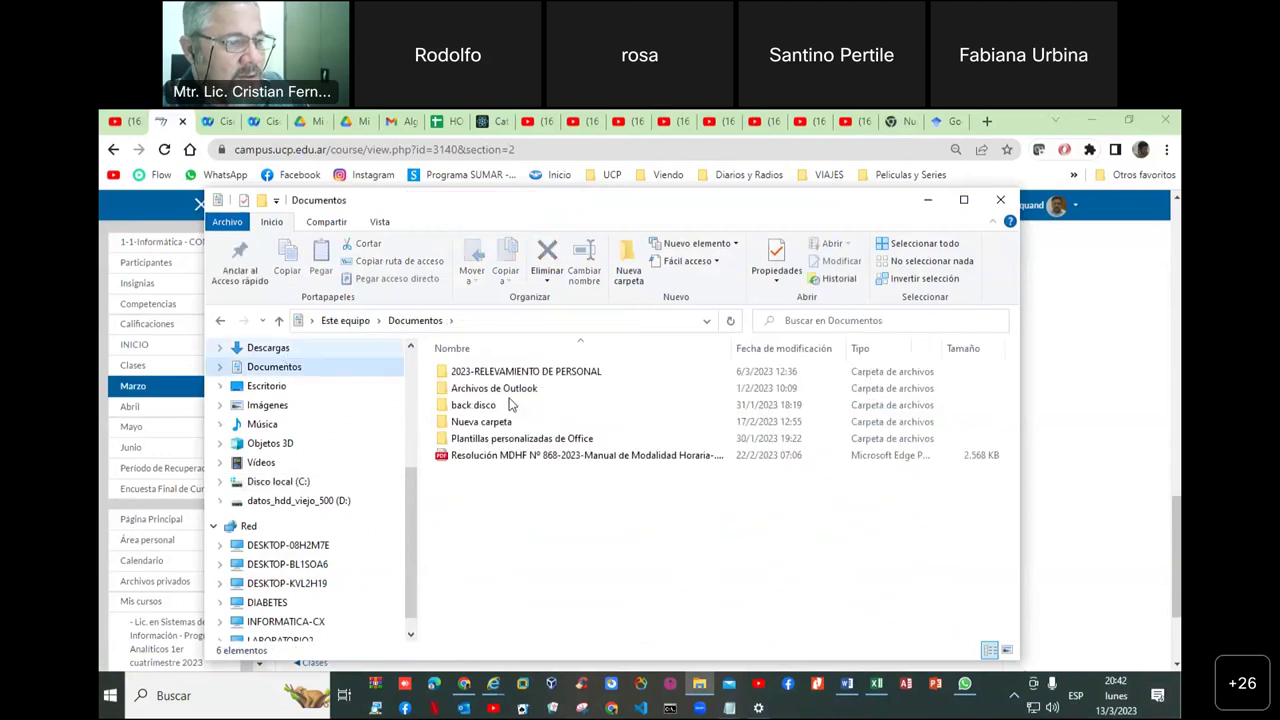
key(Up)
click(580, 398)
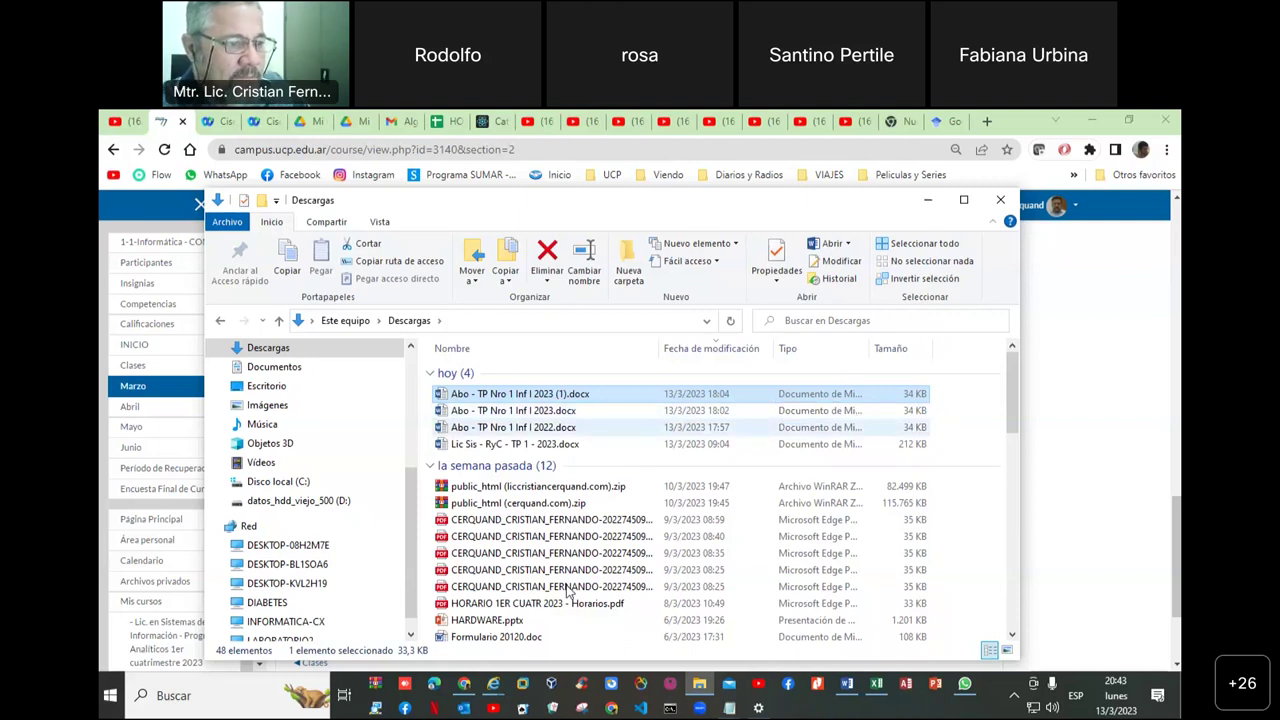
double_click(657, 348)
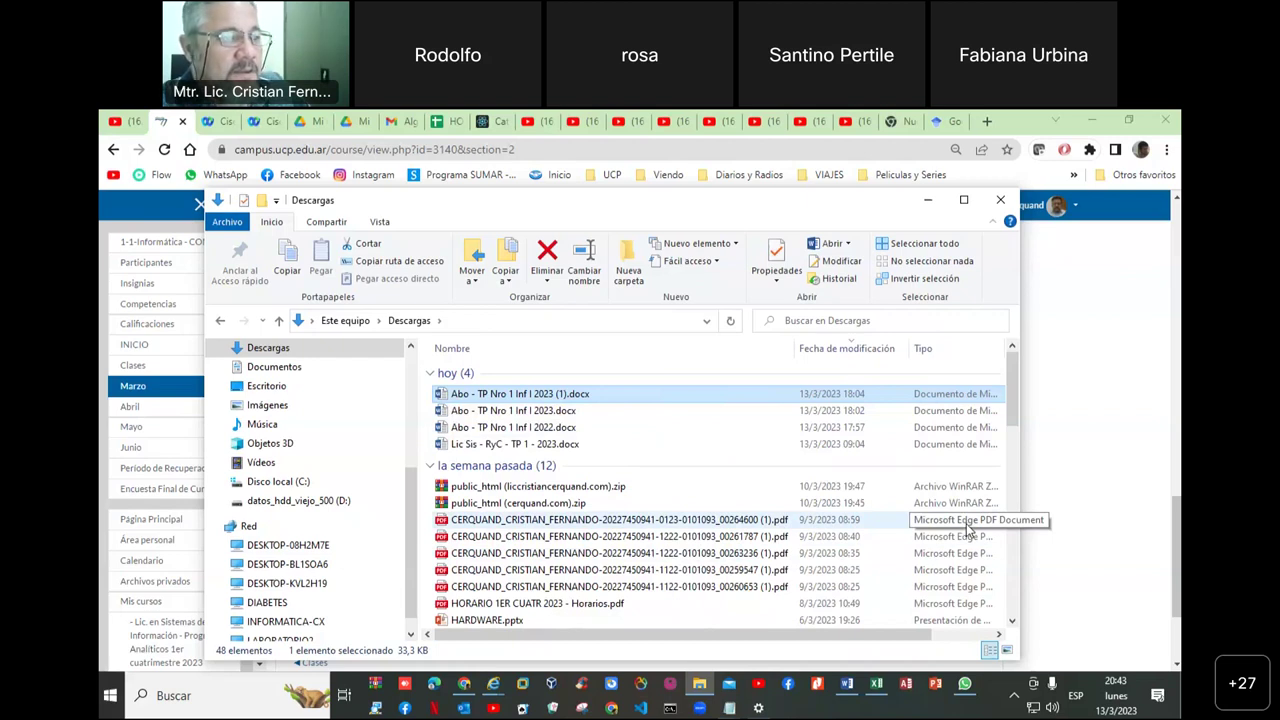
Step: Replace the .docx extension of Abo - TP Nro 1 Inf I 2023 (1) with the instructor's first name, and close the open Word document
click(590, 394)
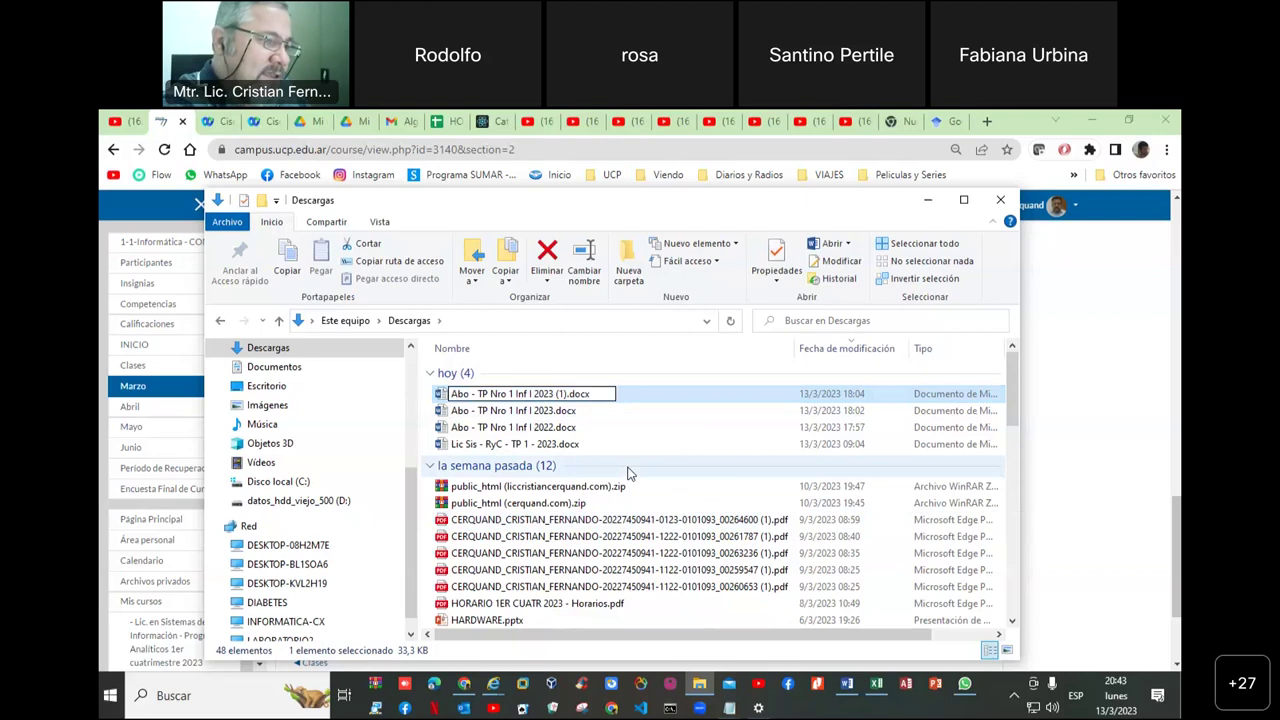
key(BackSpace)
key(BackSpace)
key(BackSpace)
key(BackSpace)
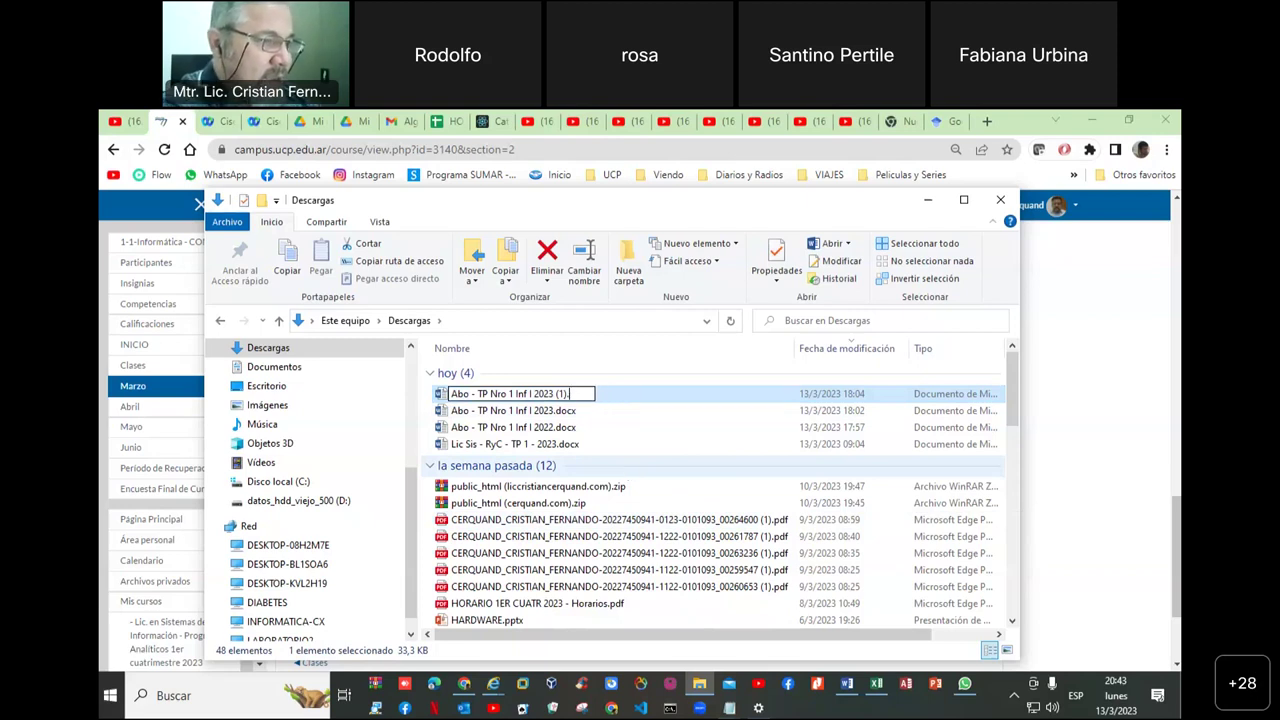
text(cristian)
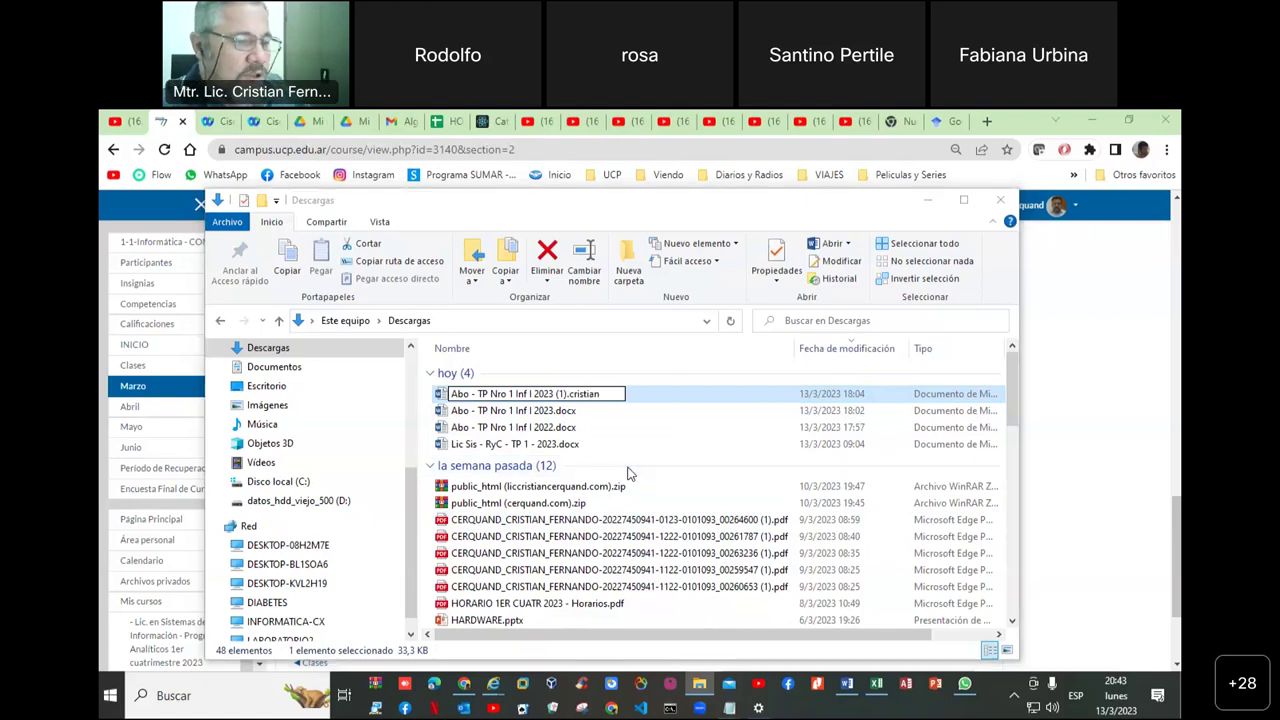
key(Return)
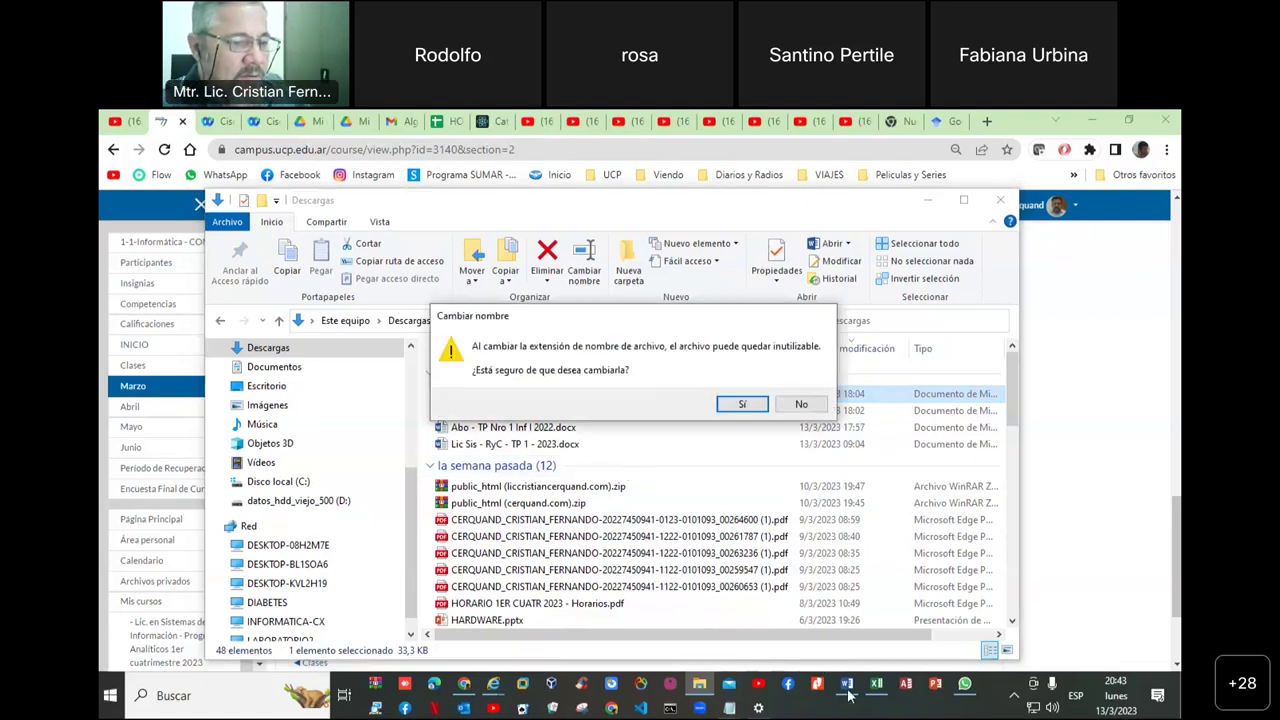
click(847, 686)
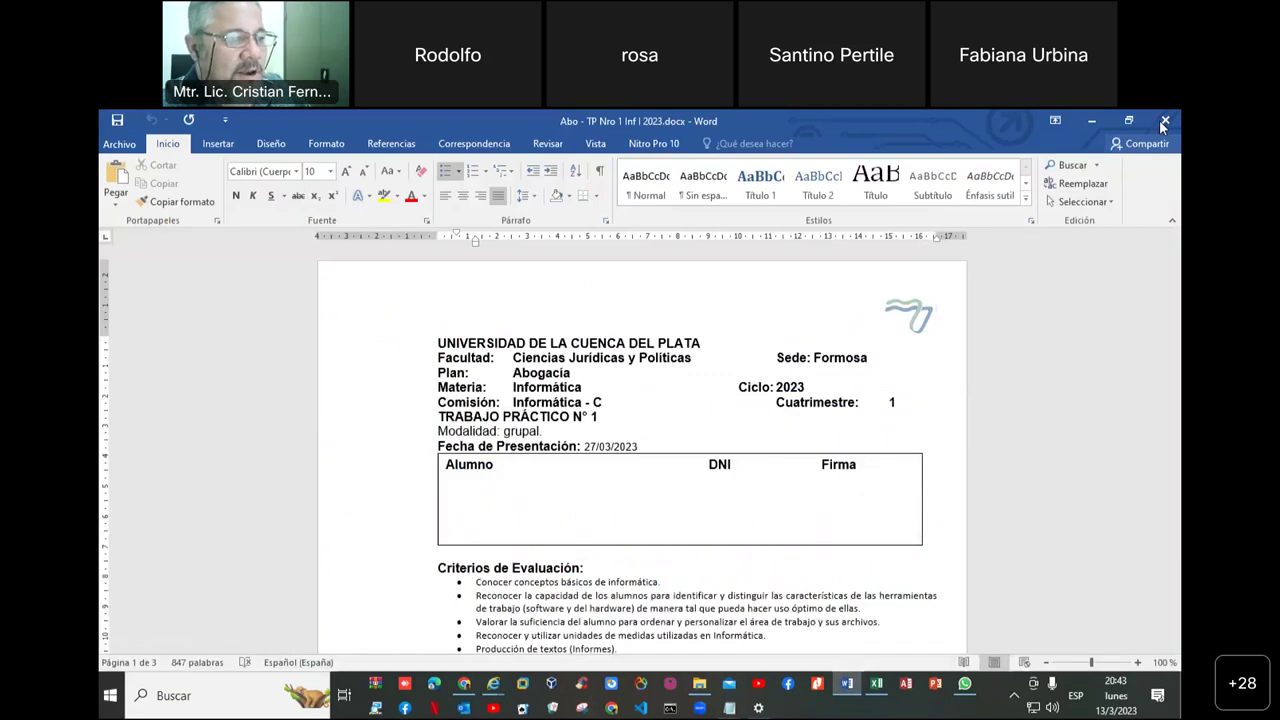
click(1164, 121)
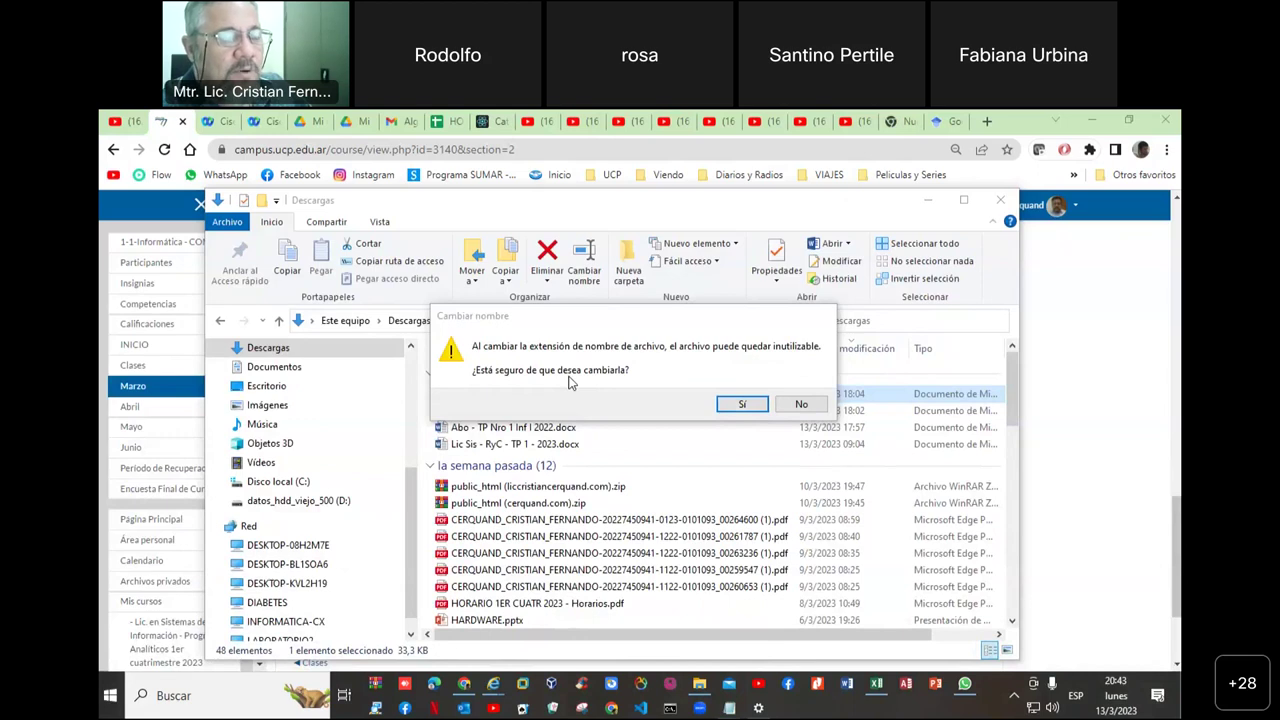
click(738, 405)
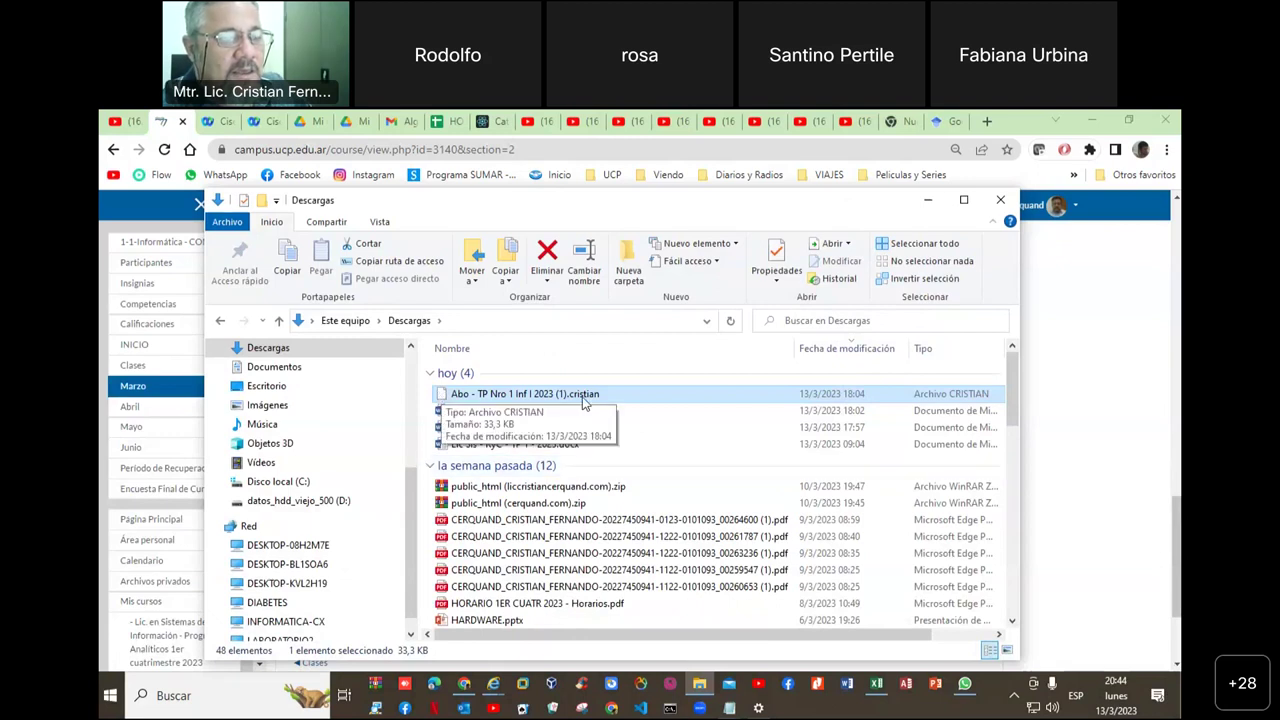
Step: Restore the .docx extension of the first Abo - TP Nro 1 Inf I 2023 (1) file
key(F2)
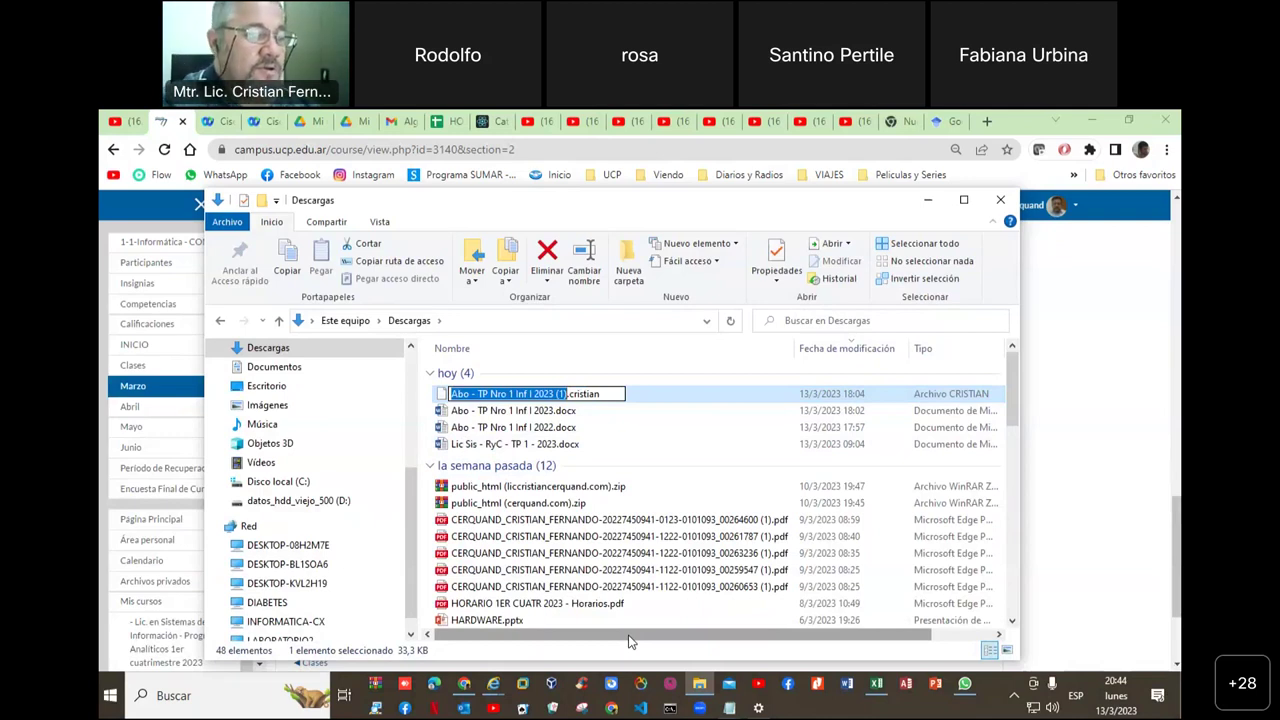
click(610, 394)
key(BackSpace)
key(BackSpace)
key(BackSpace)
key(BackSpace)
key(BackSpace)
key(BackSpace)
key(BackSpace)
key(BackSpace)
text(d)
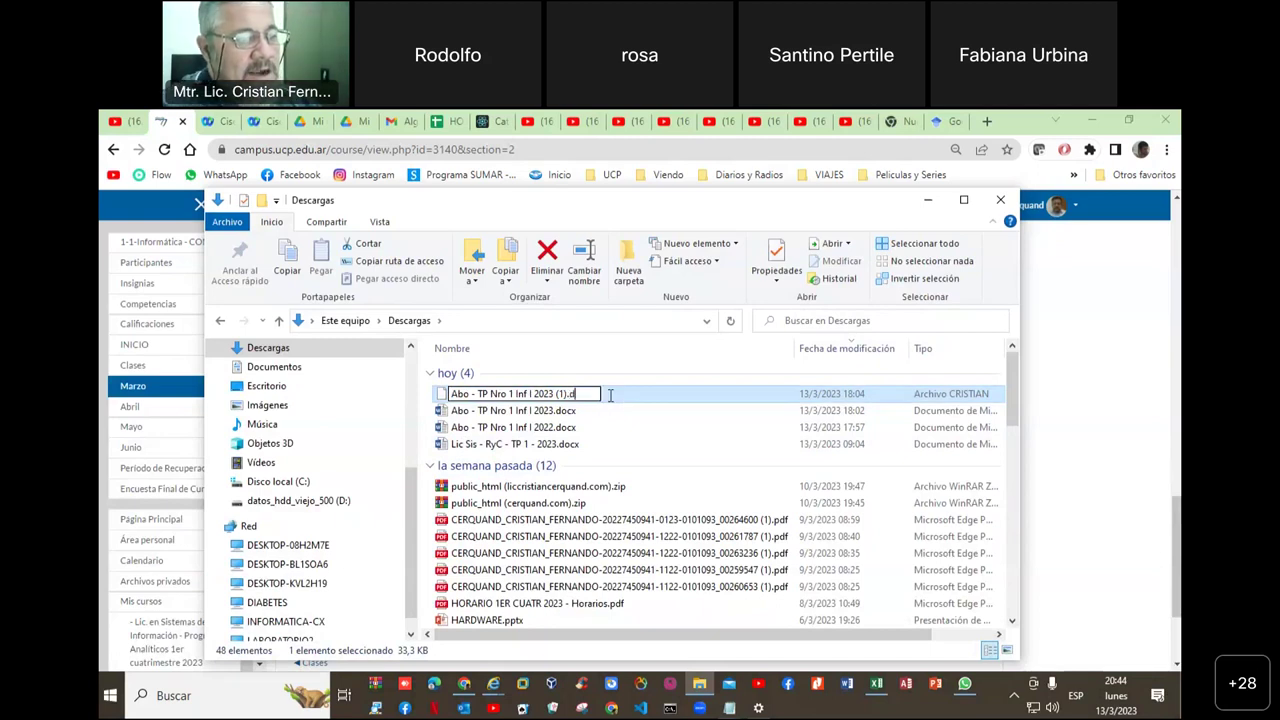
text(ocx)
key(Return)
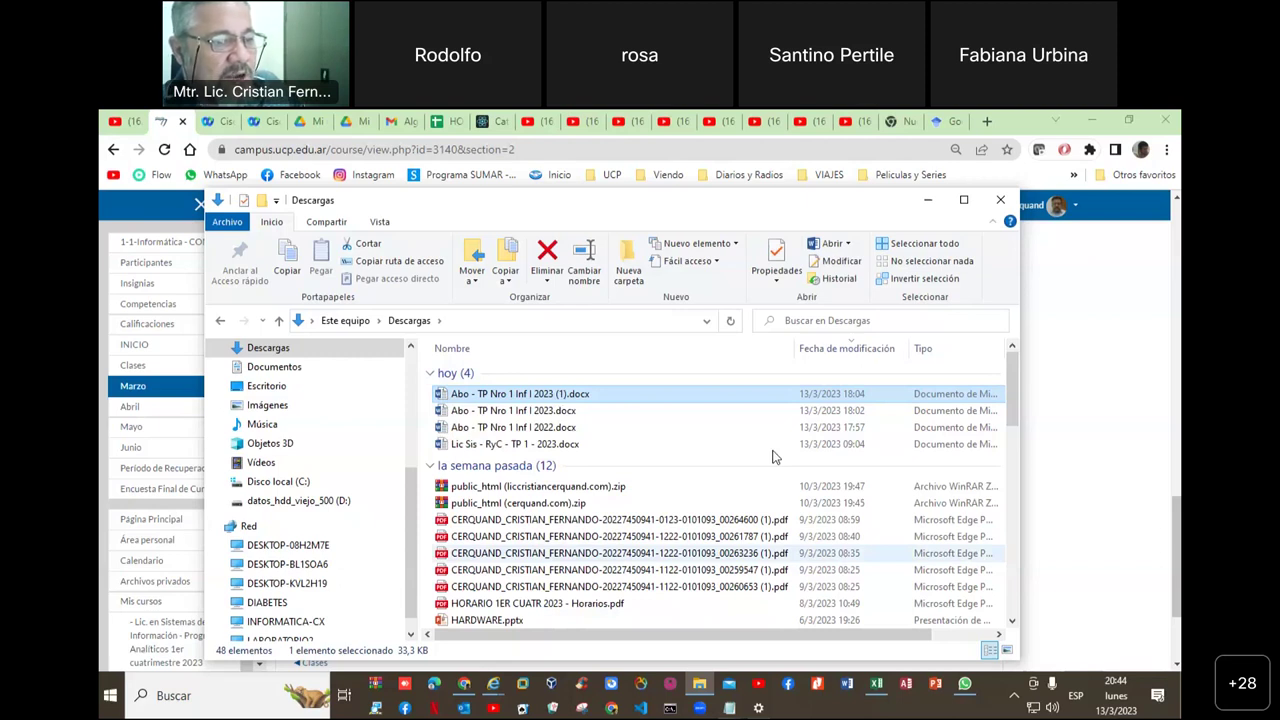
Step: Find the files without an extension in Descargas and rename Modalidades___ as Modalidades___.pdf
scroll(490, 408, down, 10)
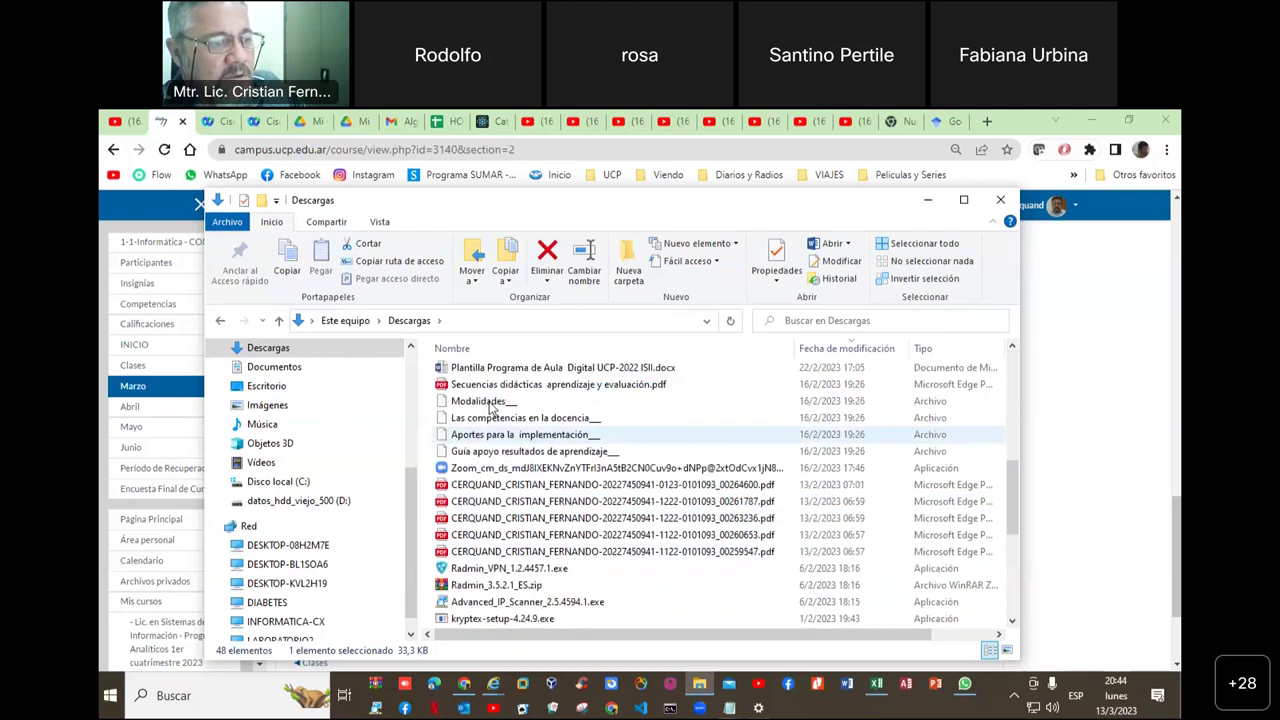
click(520, 434)
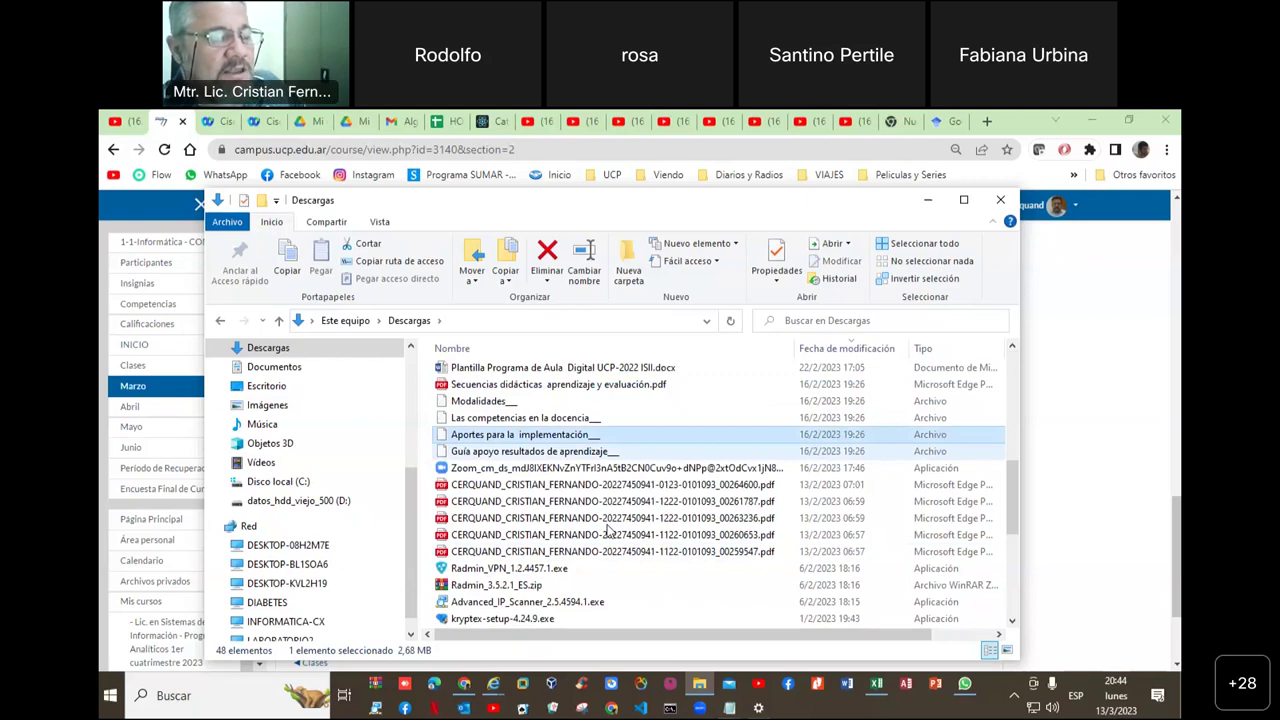
click(530, 451)
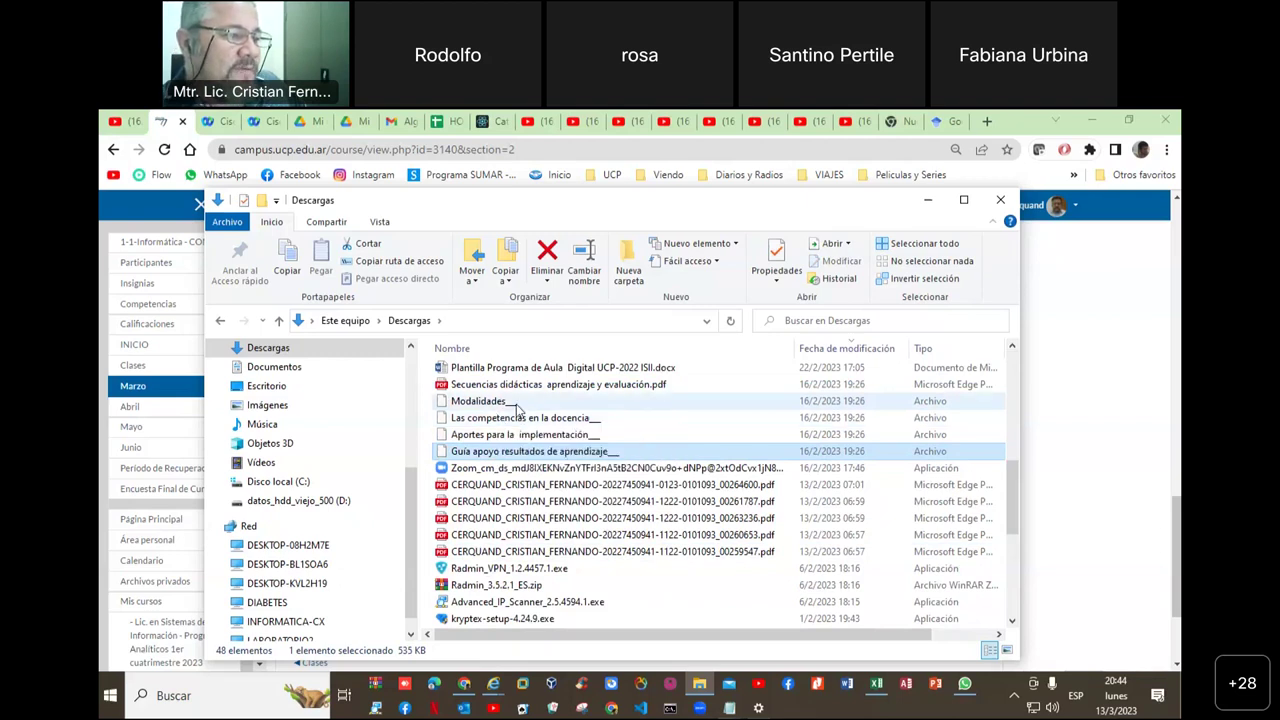
click(516, 401)
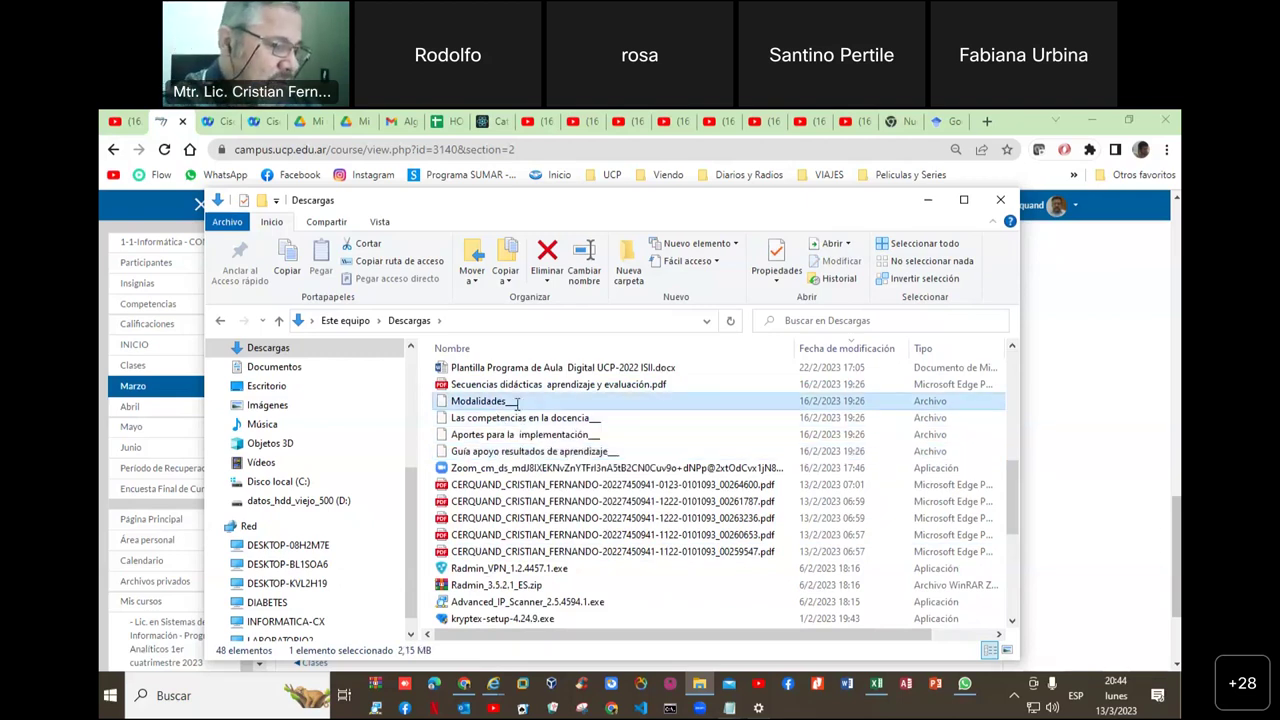
click(516, 401)
text(.pd)
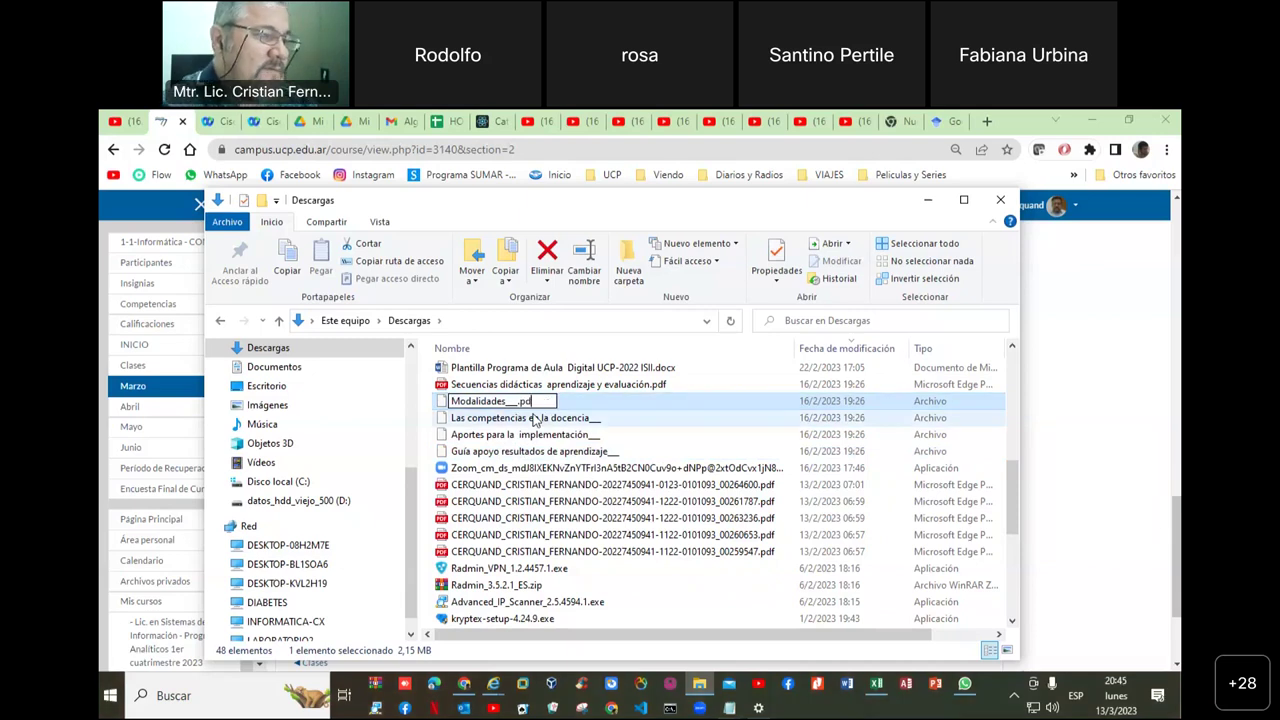
text(f)
key(Return)
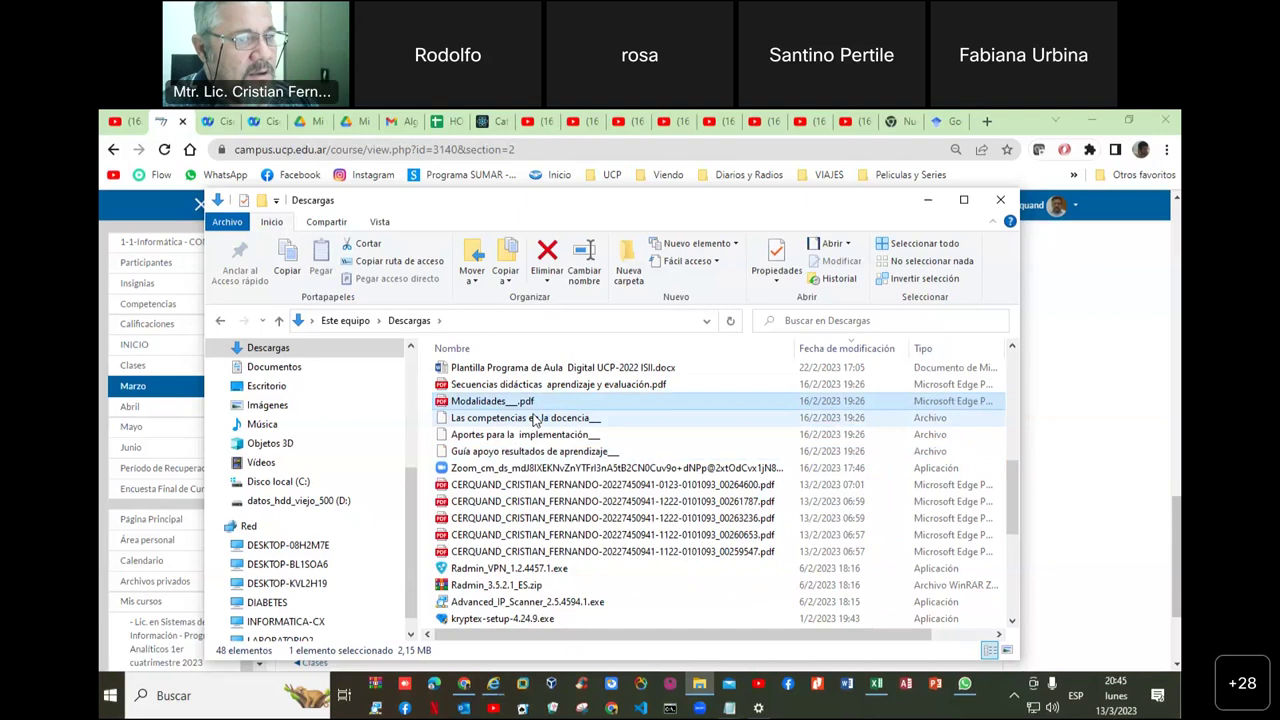
Step: View the title page of Modalidades___.pdf, close it, and look over the file extensions in the rest of Descargas
key(Return)
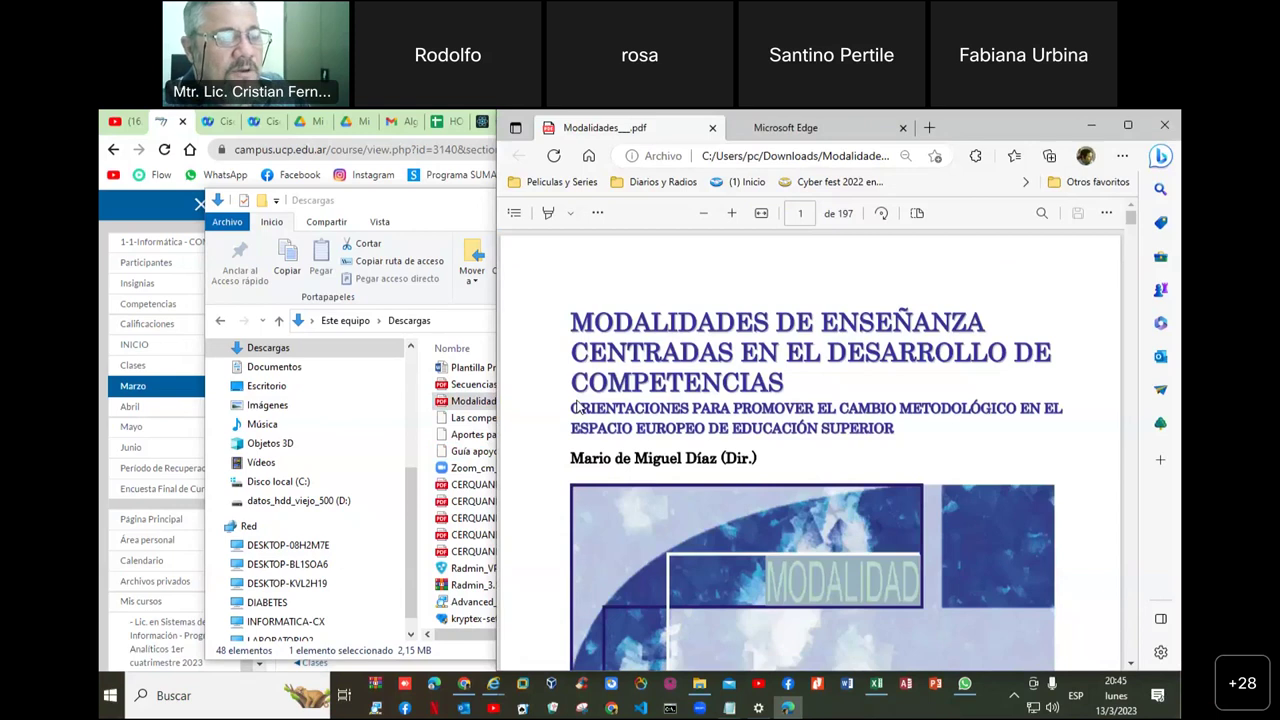
key(alt+F4)
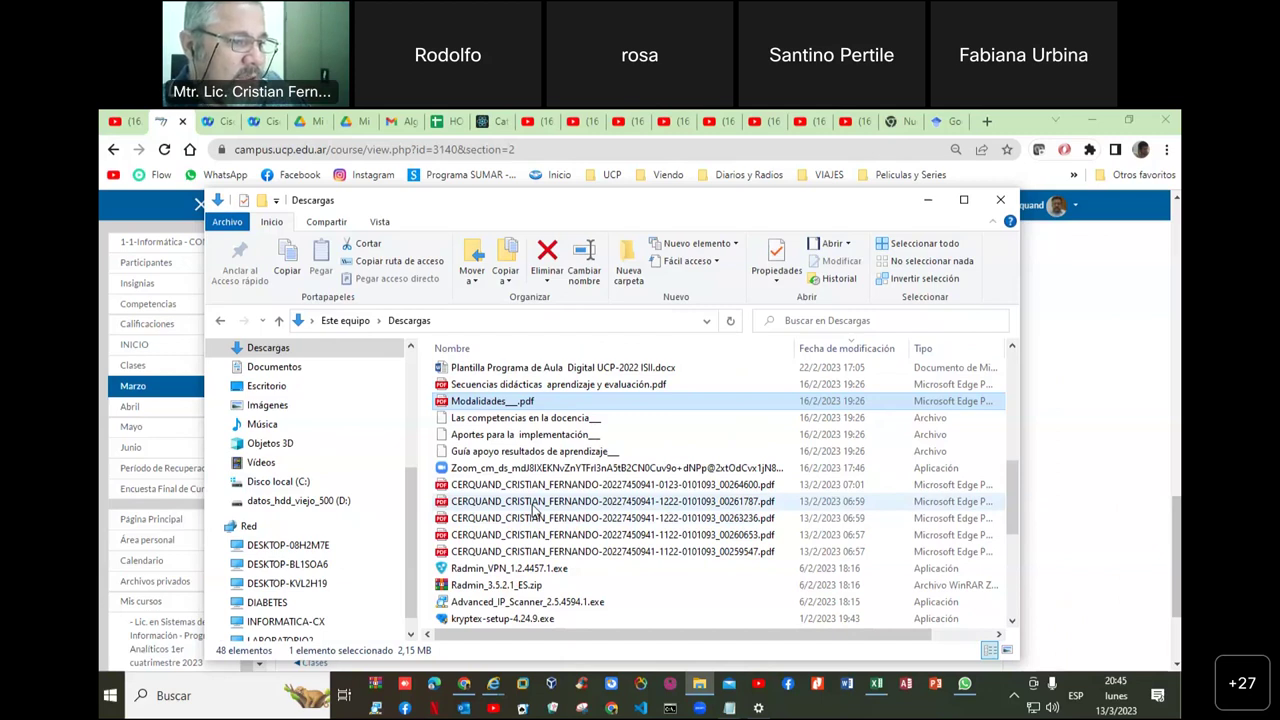
scroll(560, 490, down, 5)
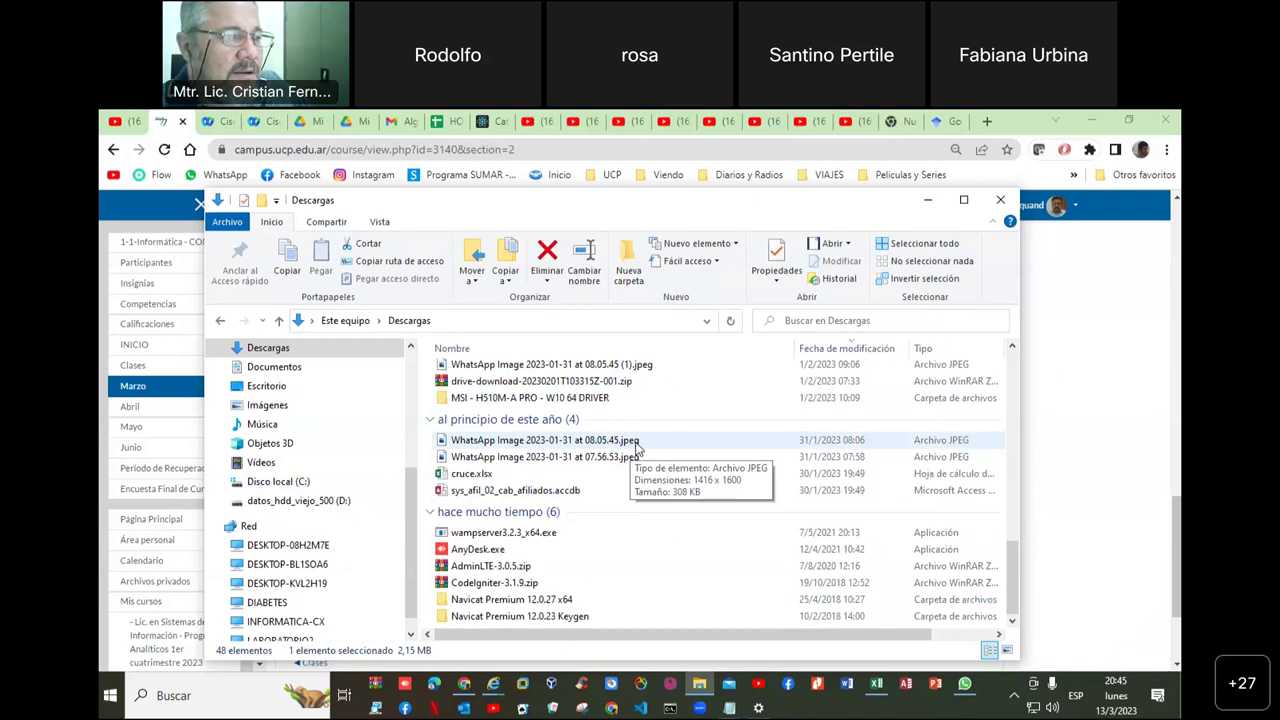
scroll(600, 420, up, 5)
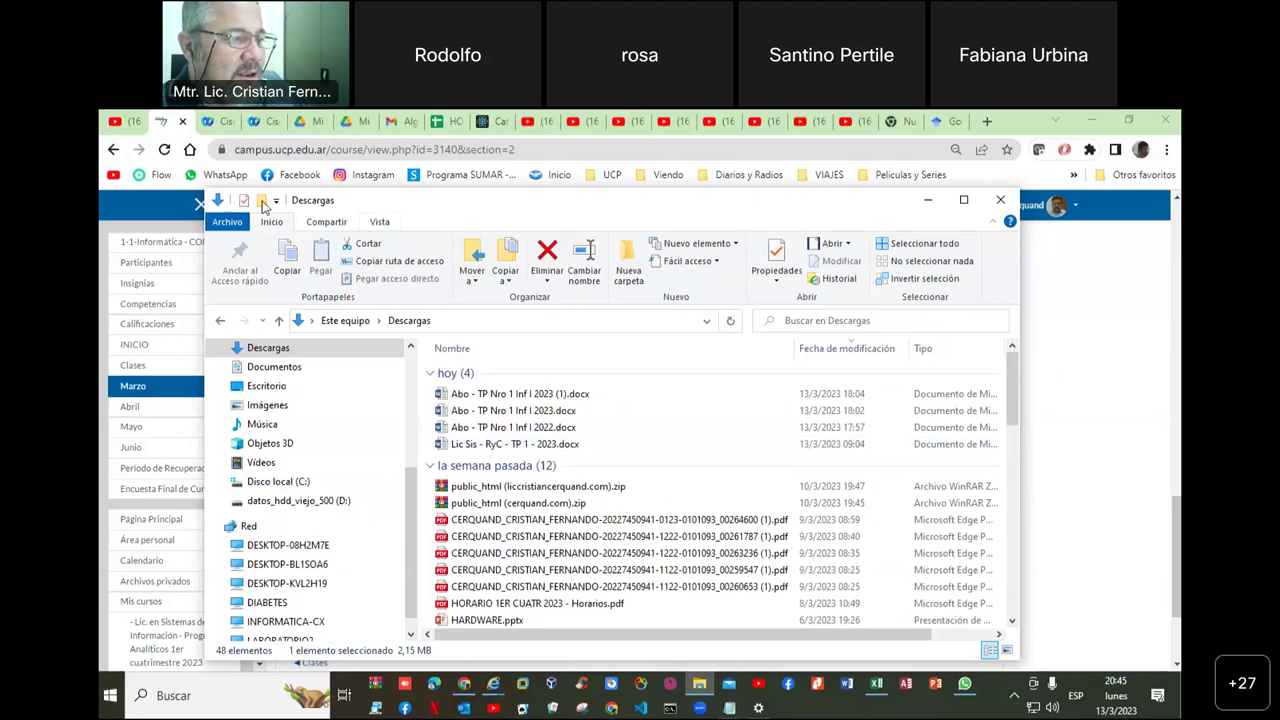
Step: Hide the file name extensions in the folder view, and show them again
click(380, 221)
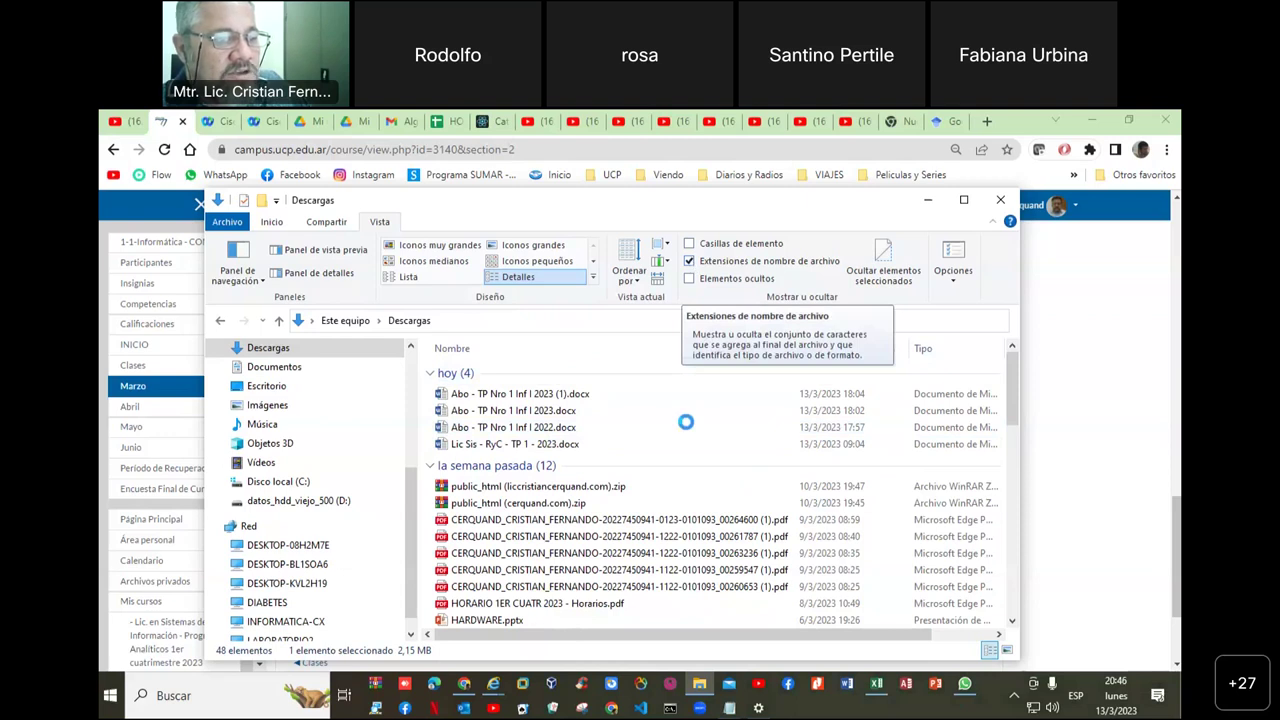
click(689, 261)
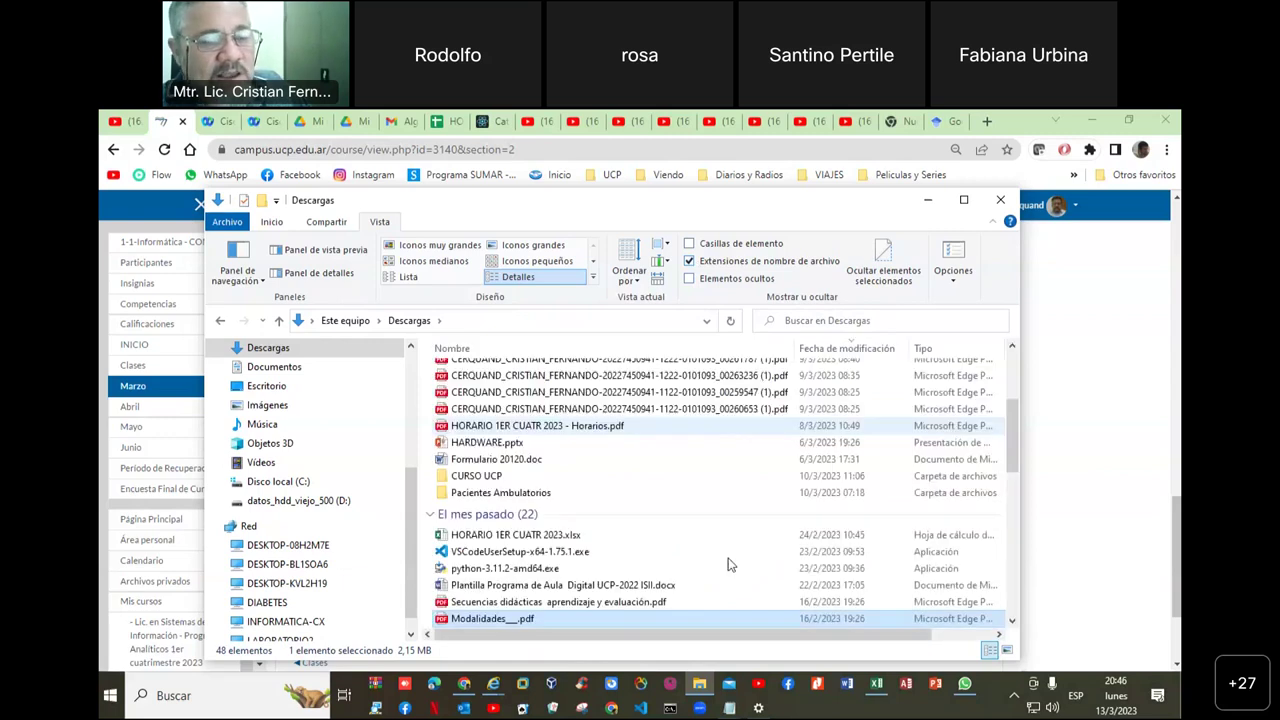
click(774, 264)
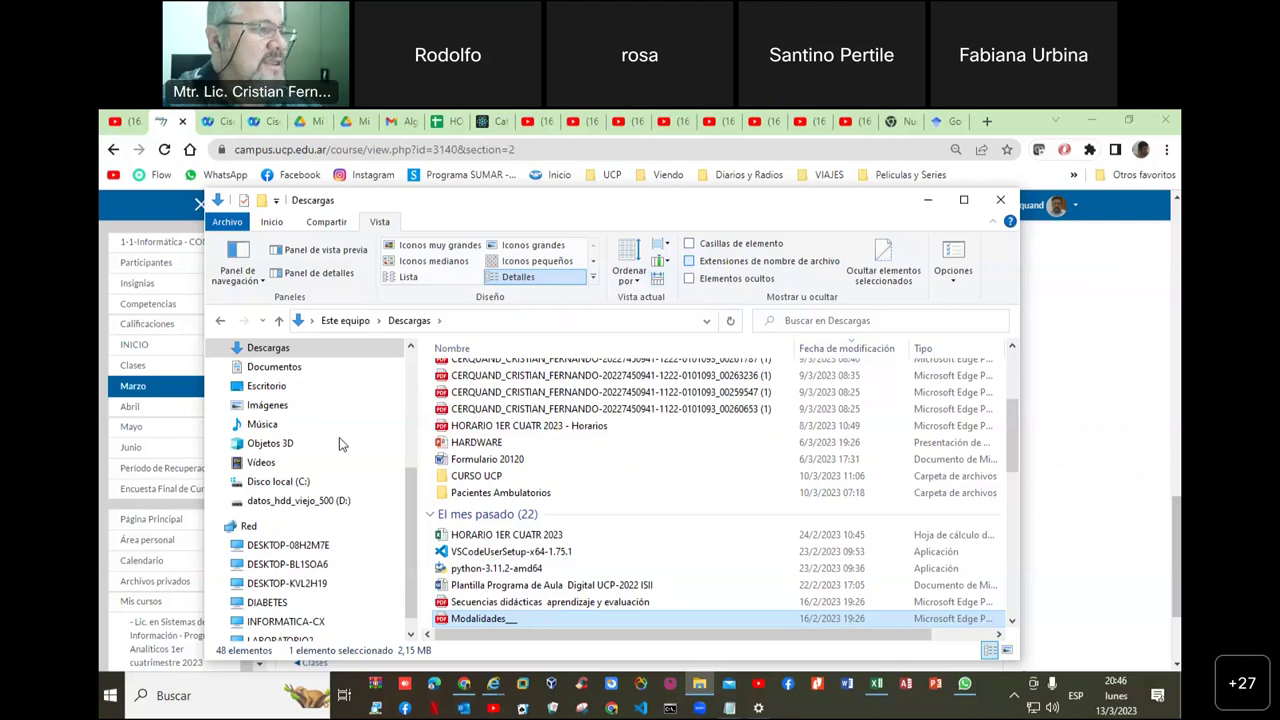
click(689, 260)
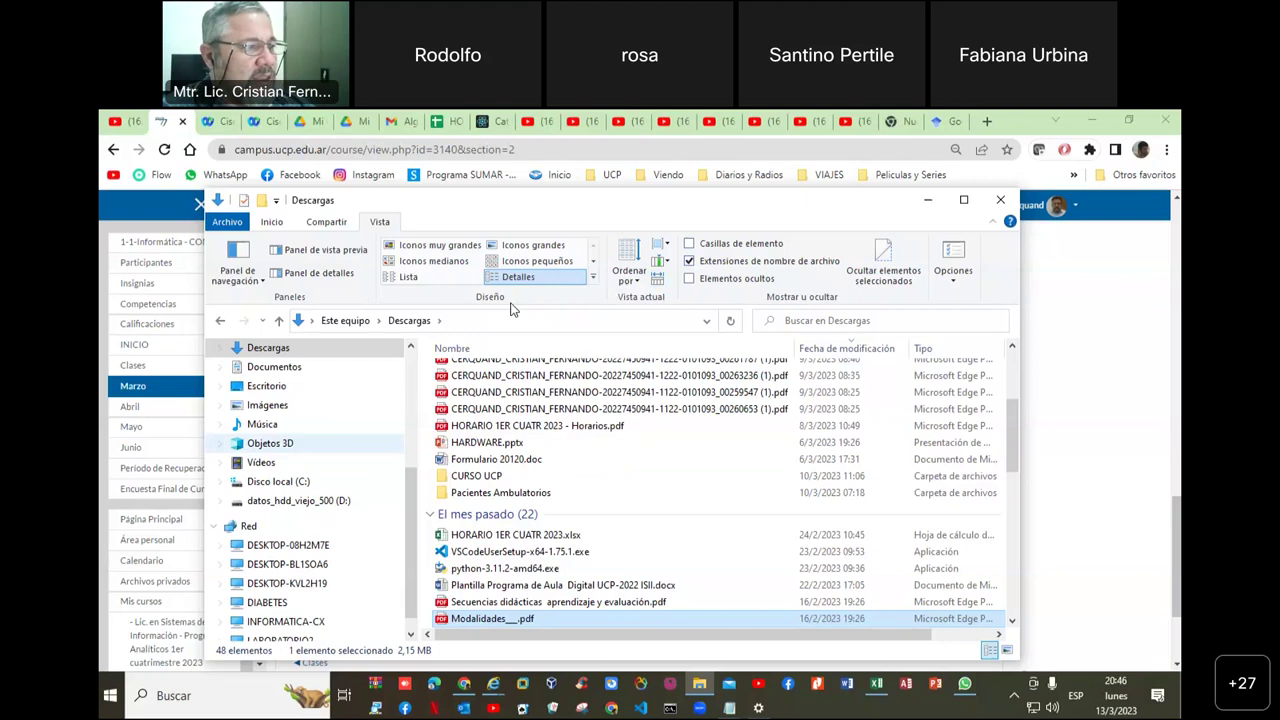
Step: Maximize the File Explorer window and view the contents of drives D: and C:, expanding C: in the folder tree
key(super+Up)
click(156, 327)
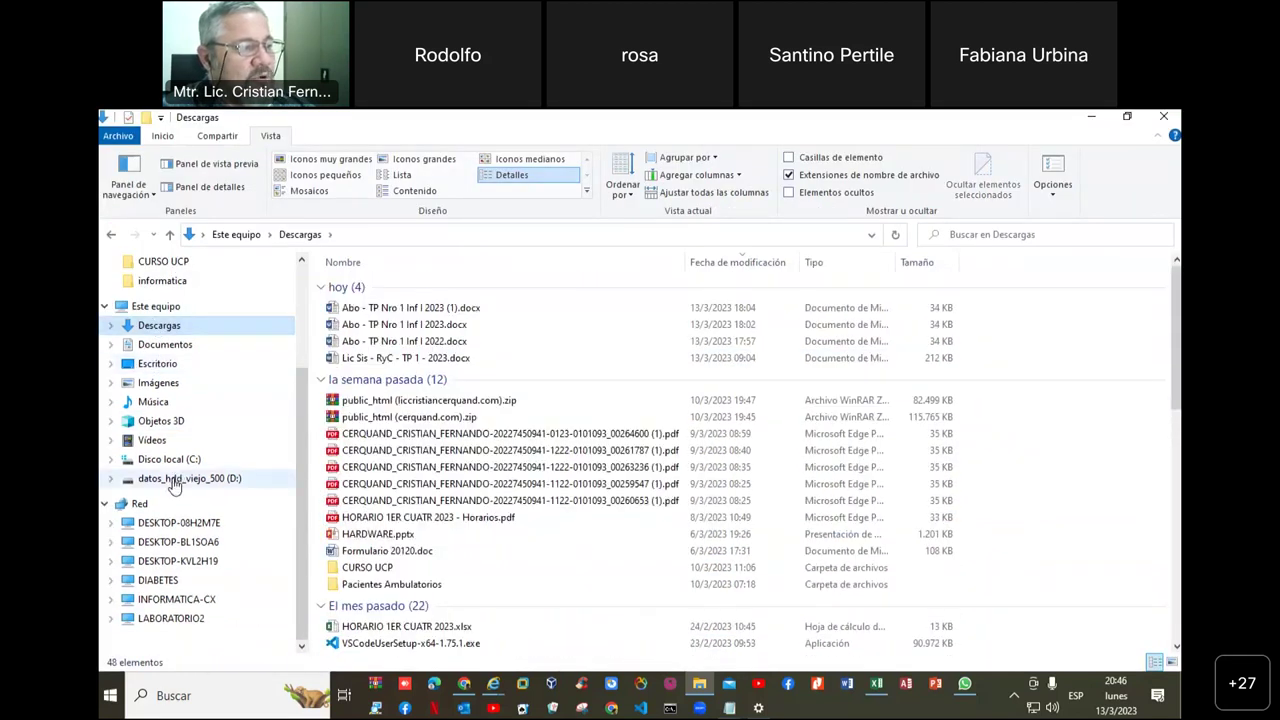
click(180, 479)
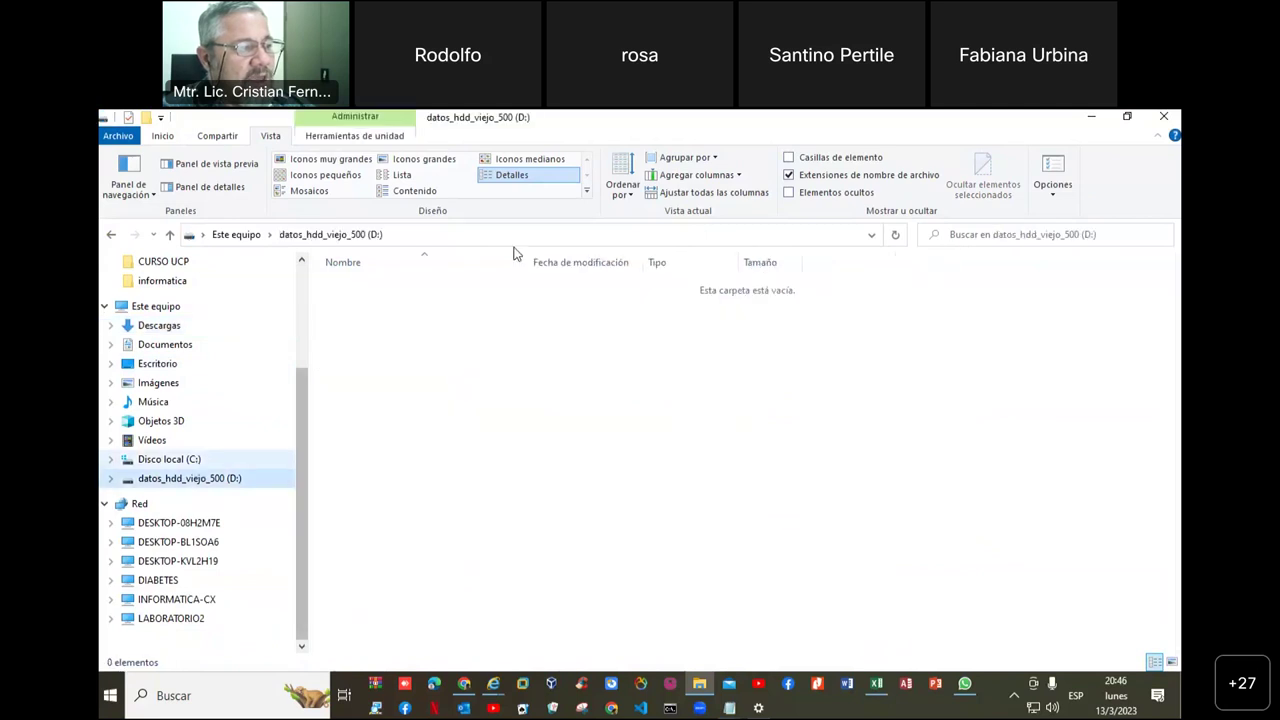
key(Up)
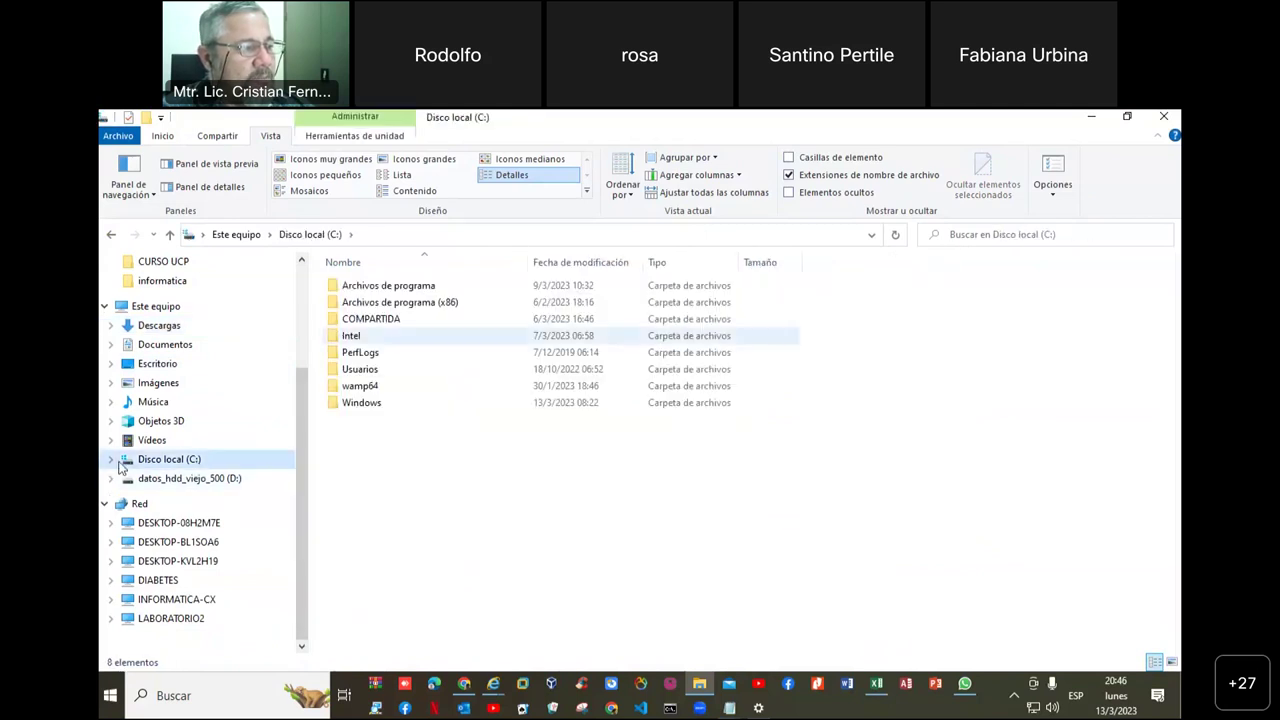
double_click(182, 462)
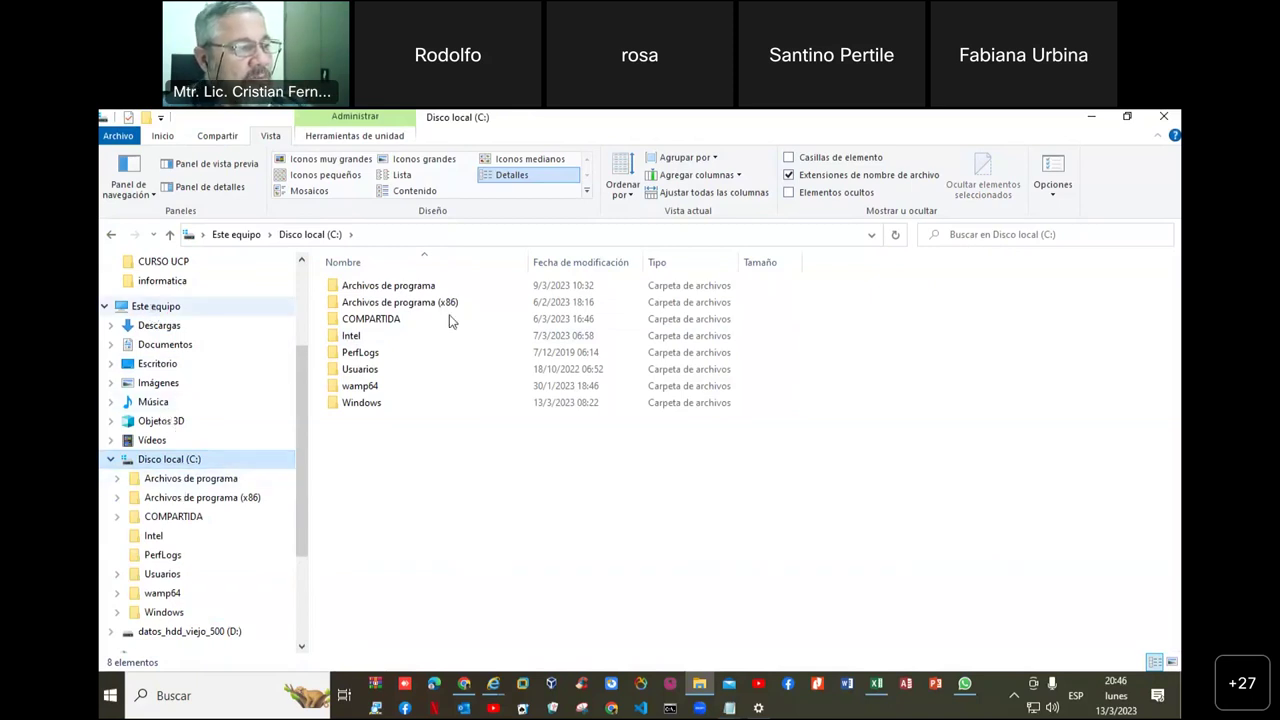
Step: Go up to Este equipo and compare the available space of the C: and D: drives
key(alt+Up)
click(407, 420)
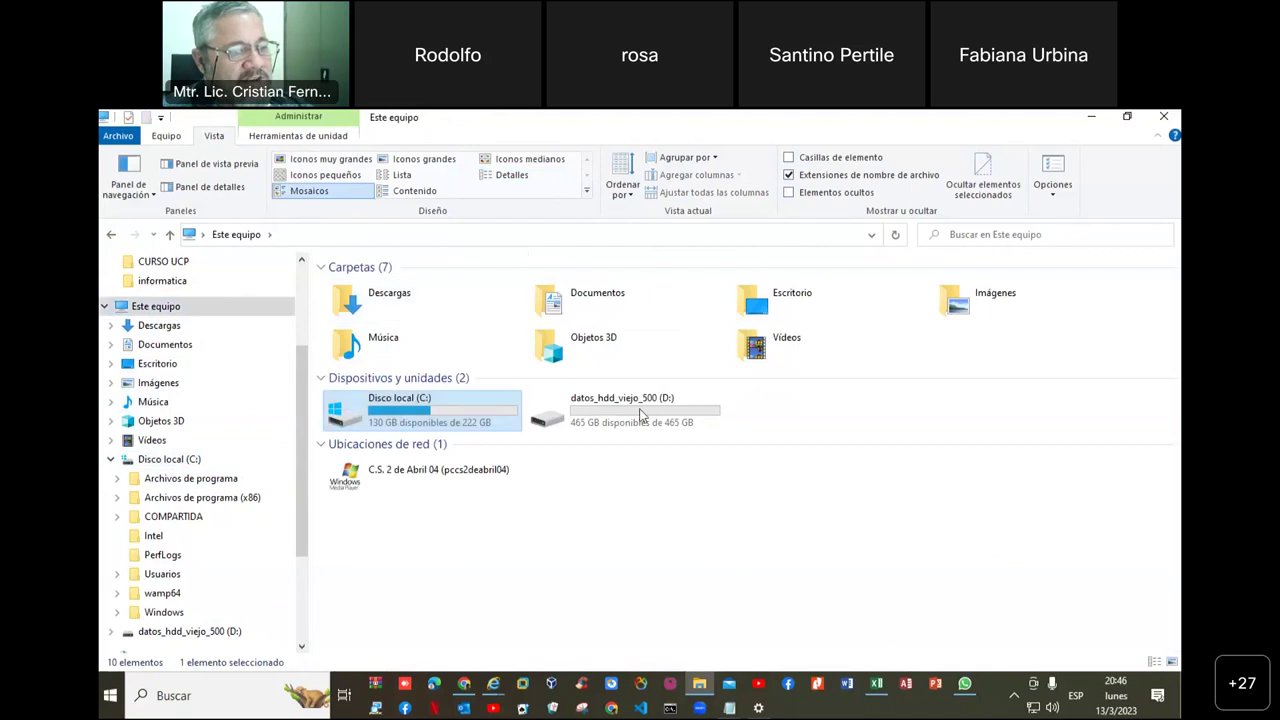
click(643, 415)
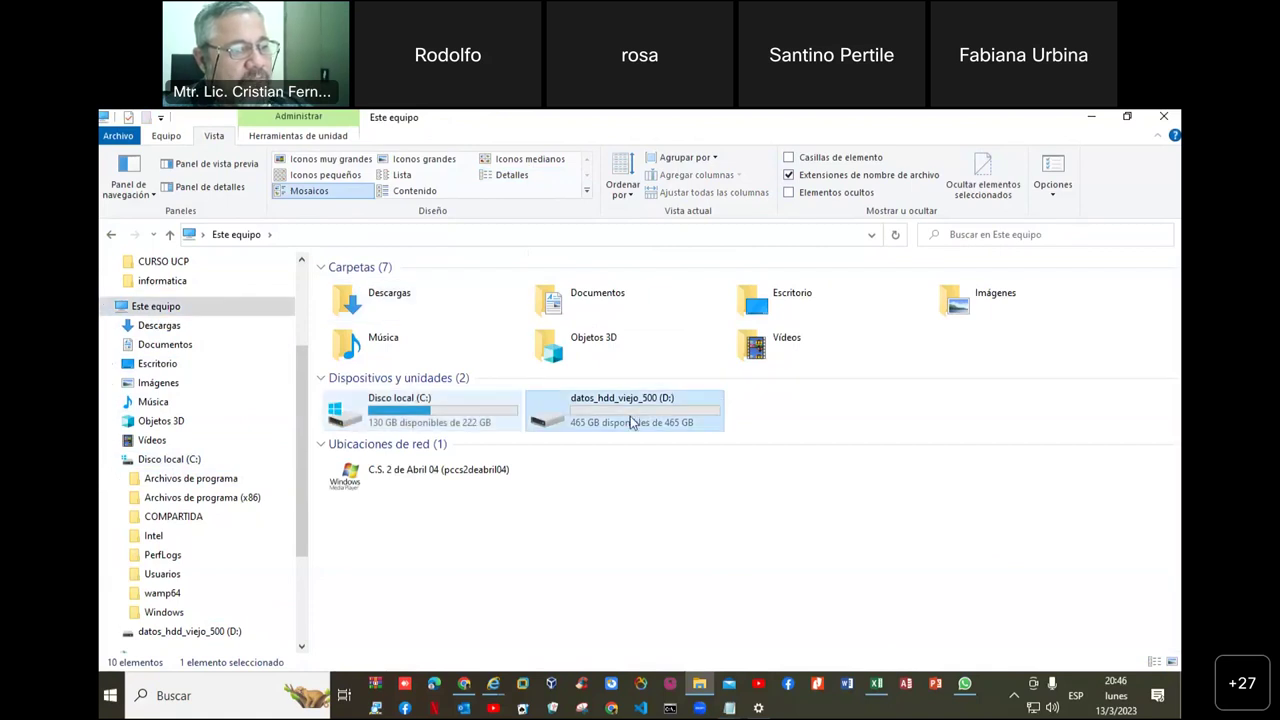
Step: Open the Usuarios folder on the local disk C:
double_click(428, 422)
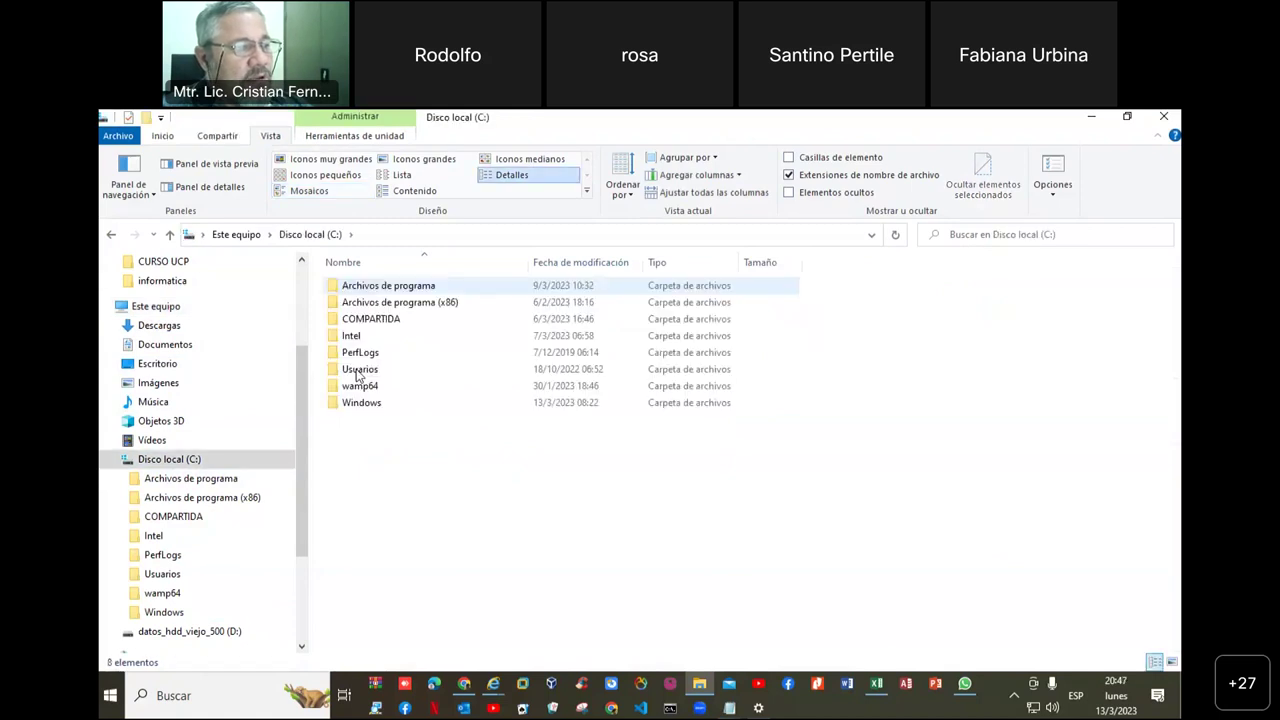
double_click(358, 370)
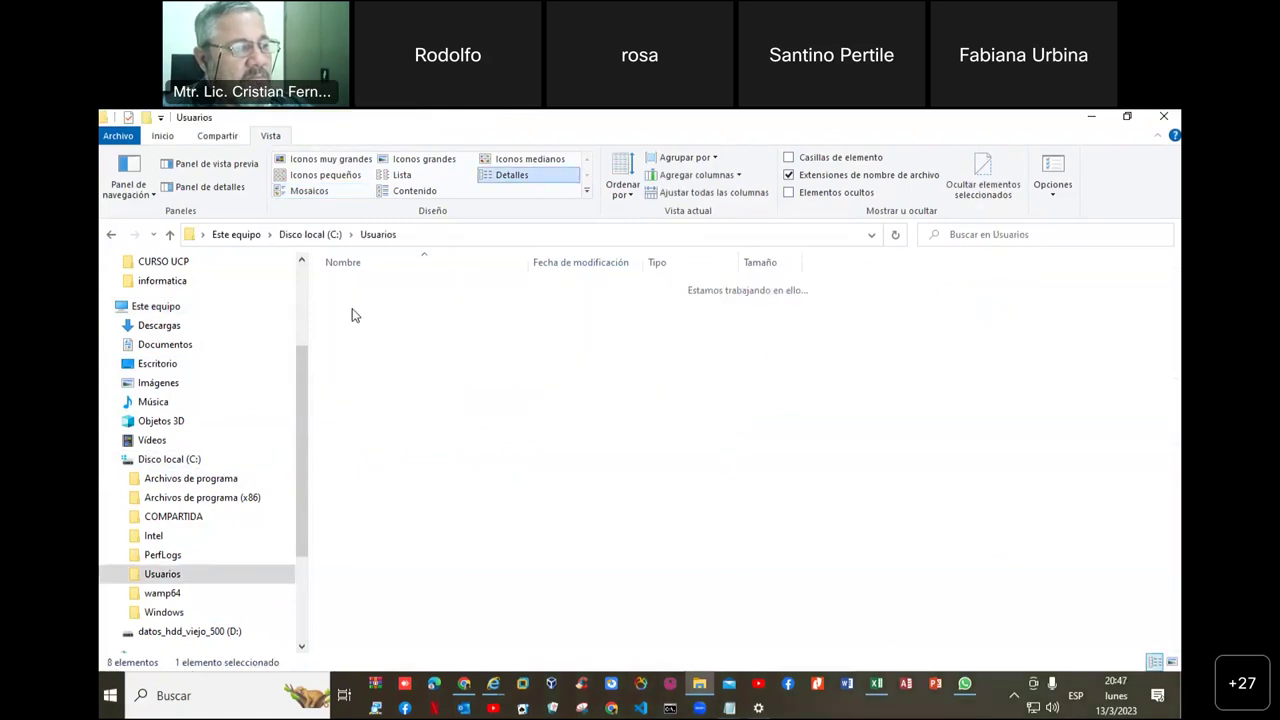
Step: Open the pc user folder and view the contents of its Documents folder
double_click(366, 370)
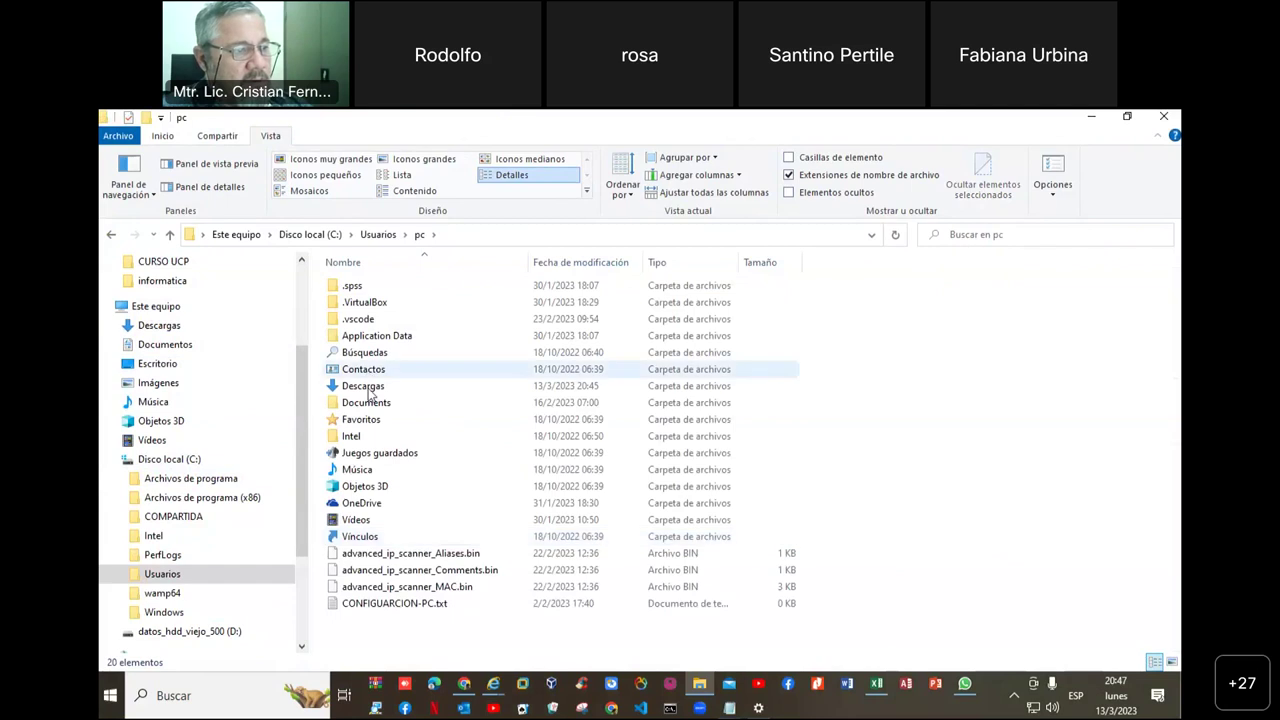
double_click(368, 404)
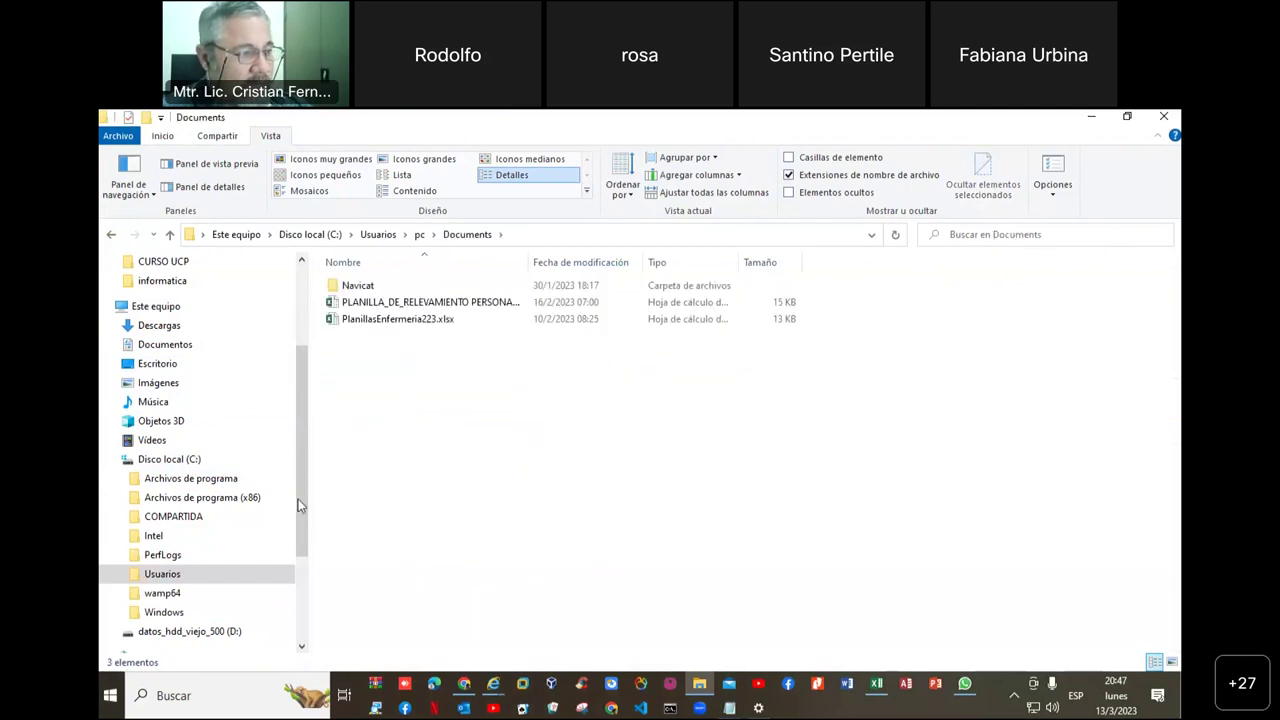
Step: Browse to the network computer INFORMATICA-CX and open its shared folder compartida
scroll(225, 420, down, 2)
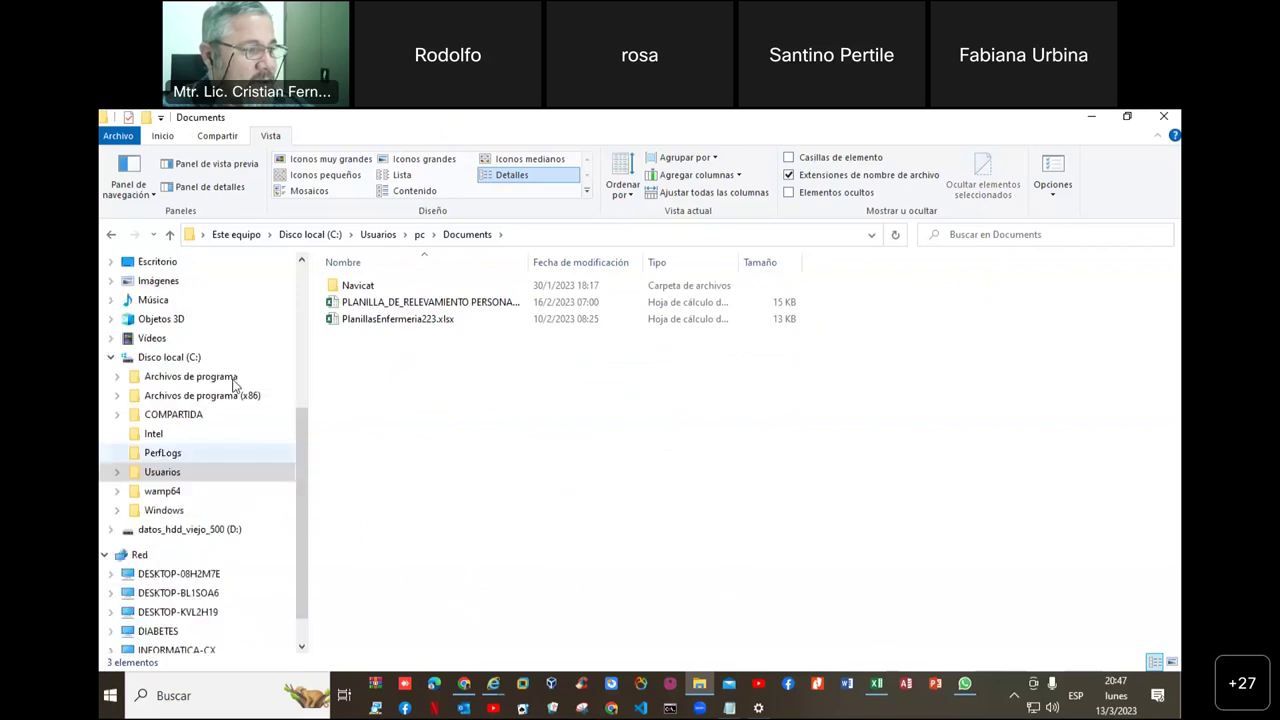
scroll(140, 515, down, 1)
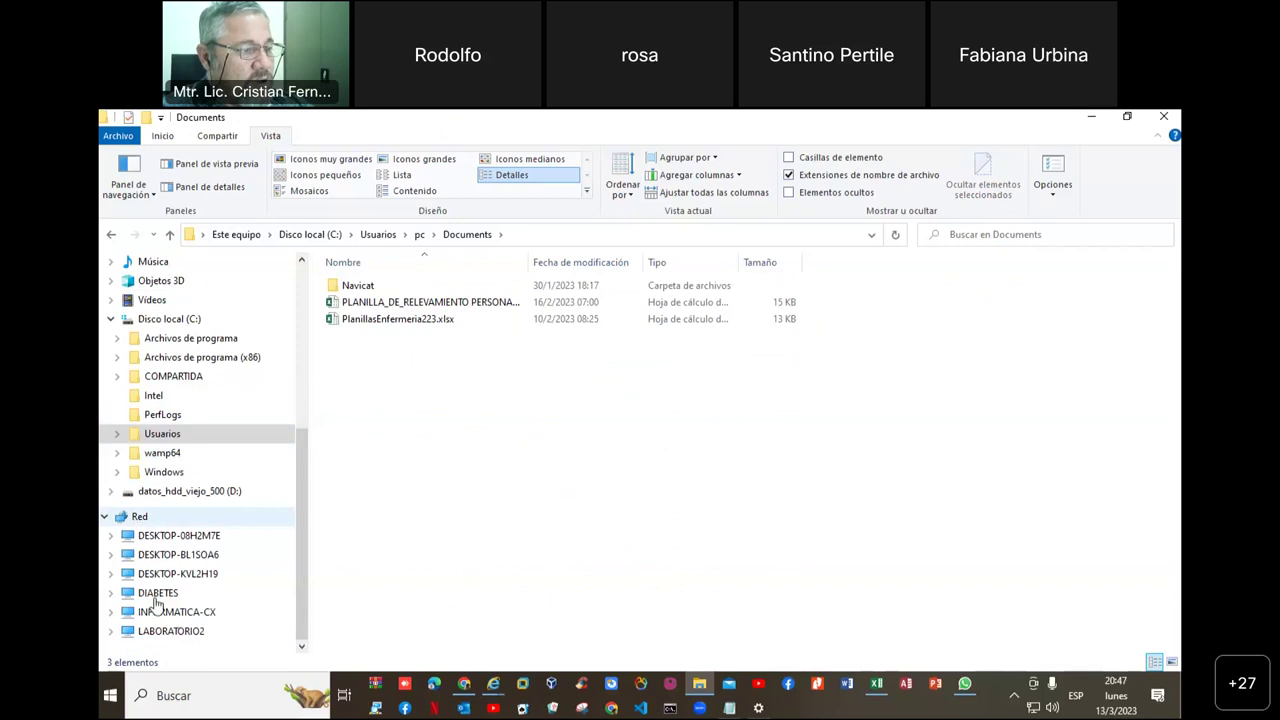
click(165, 613)
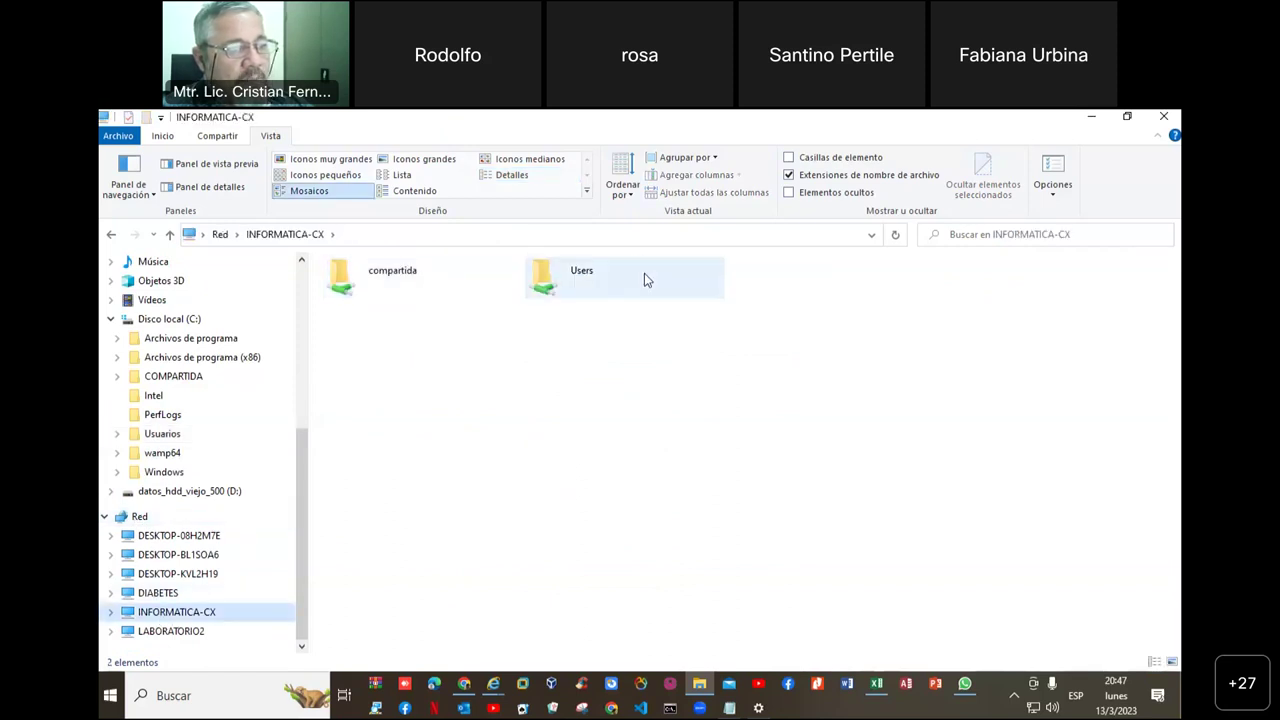
click(644, 279)
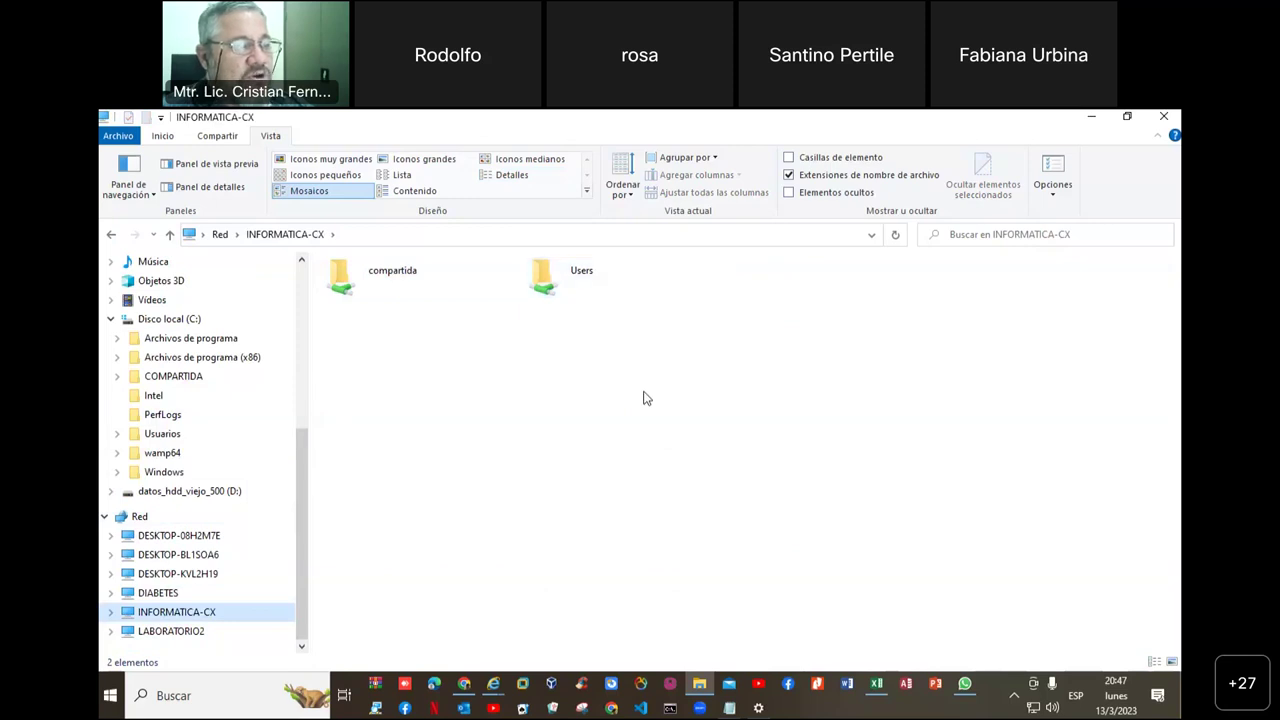
click(393, 280)
key(Return)
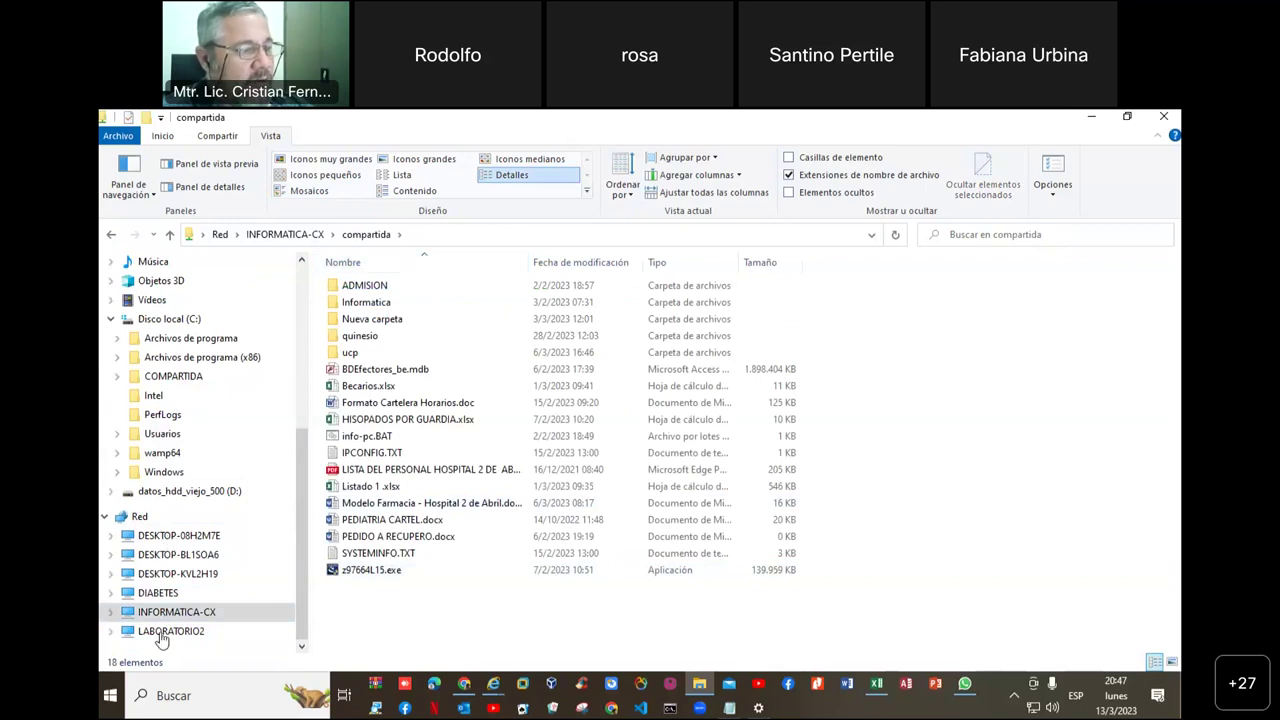
Step: Try to access the network computer DIABETES, dismiss the network error, and return to INFORMATICA-CX
click(183, 596)
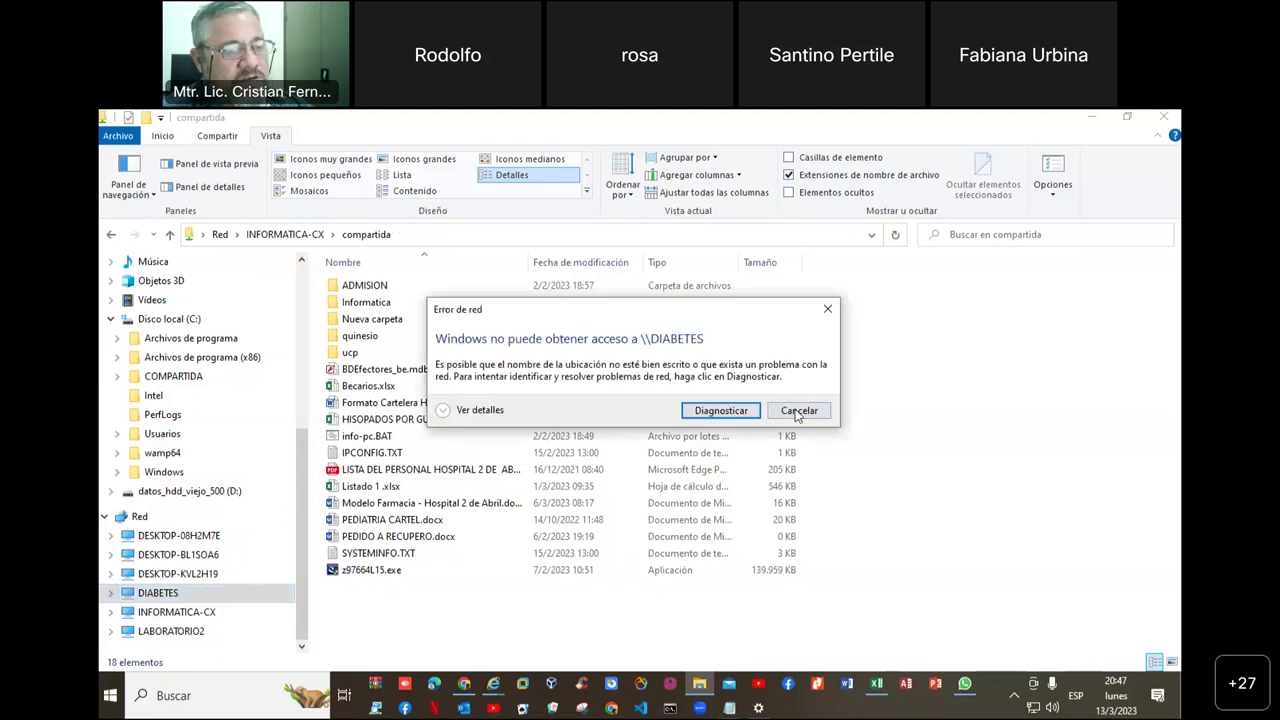
click(798, 413)
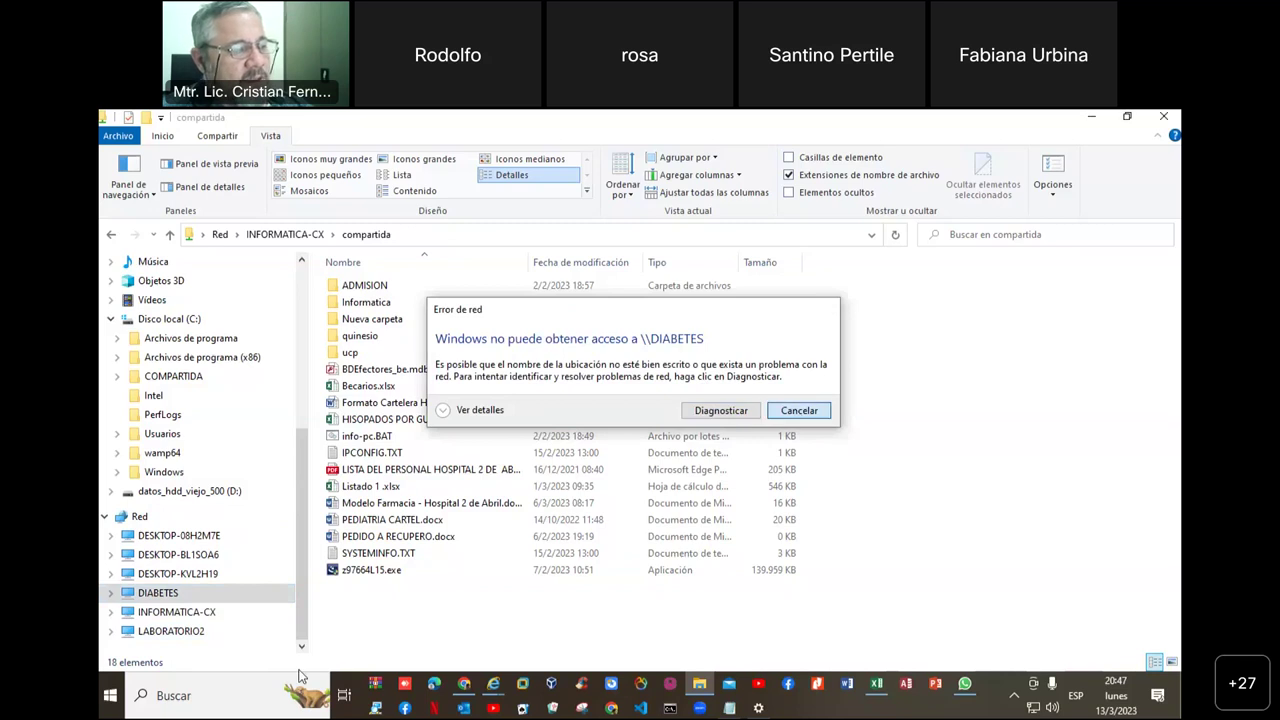
click(167, 612)
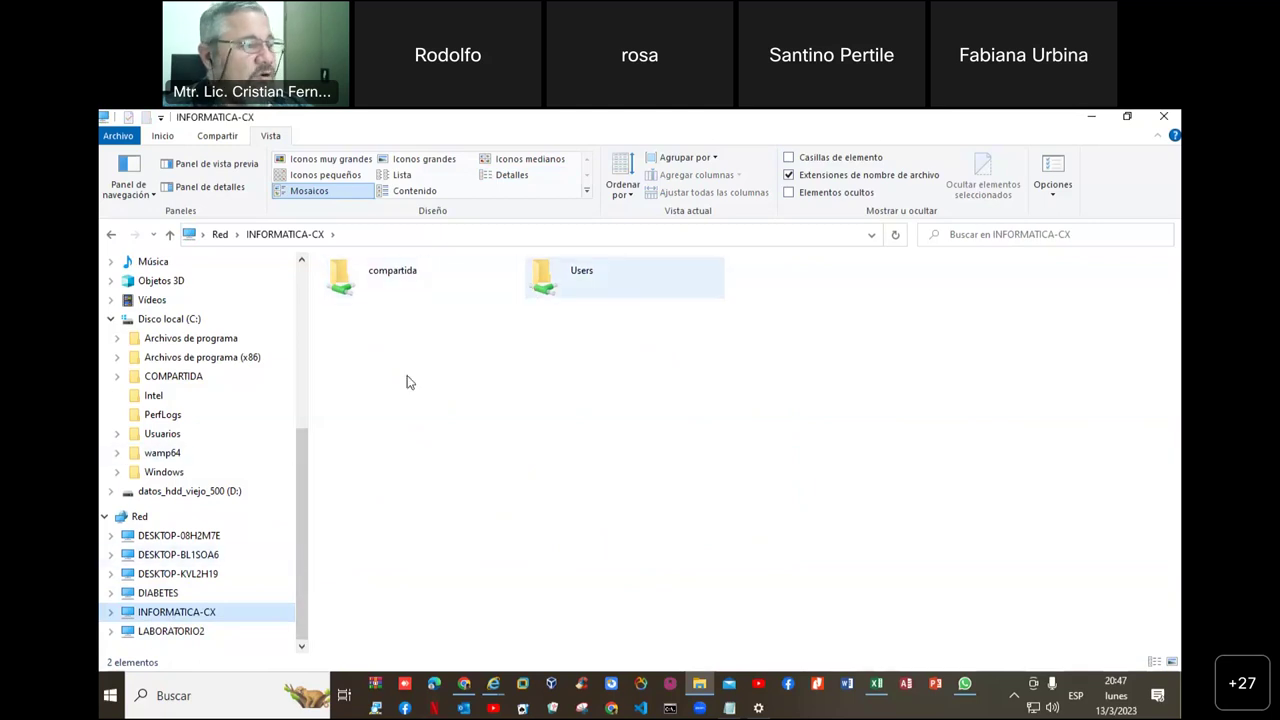
Step: View the devices under Red and the folders on Disco local (C:), and minimize the File Explorer window
click(140, 517)
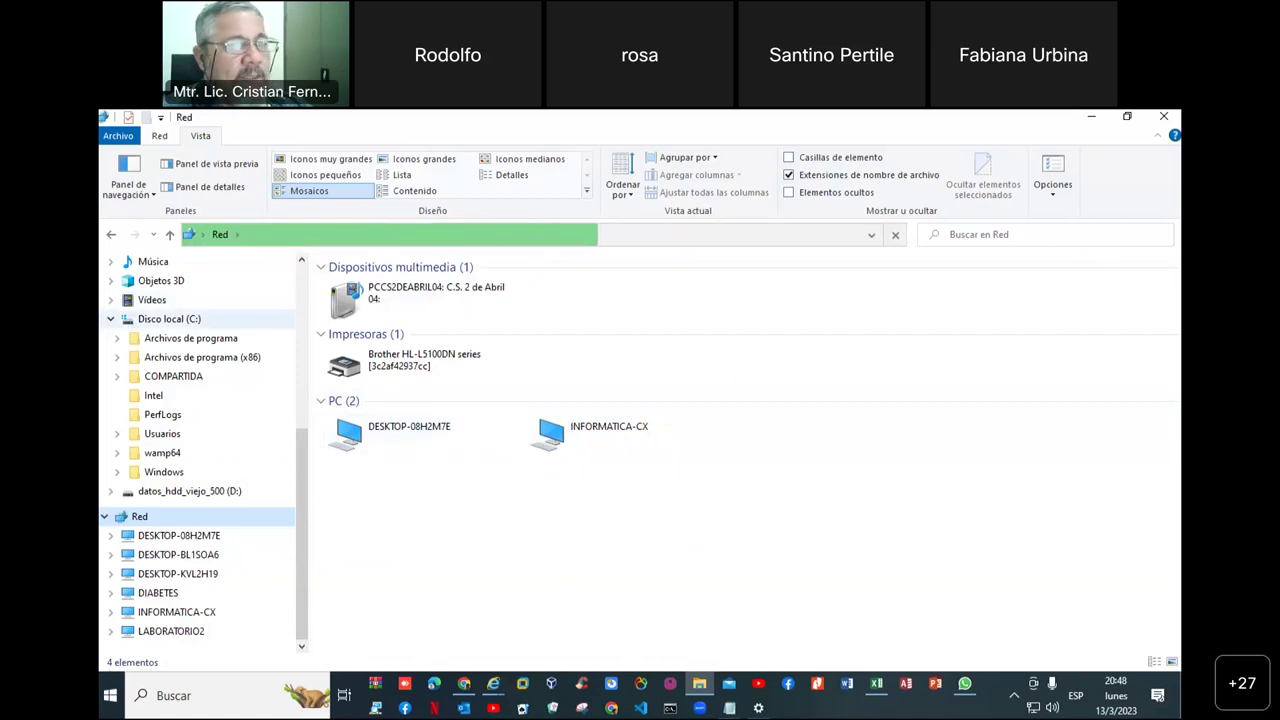
click(169, 318)
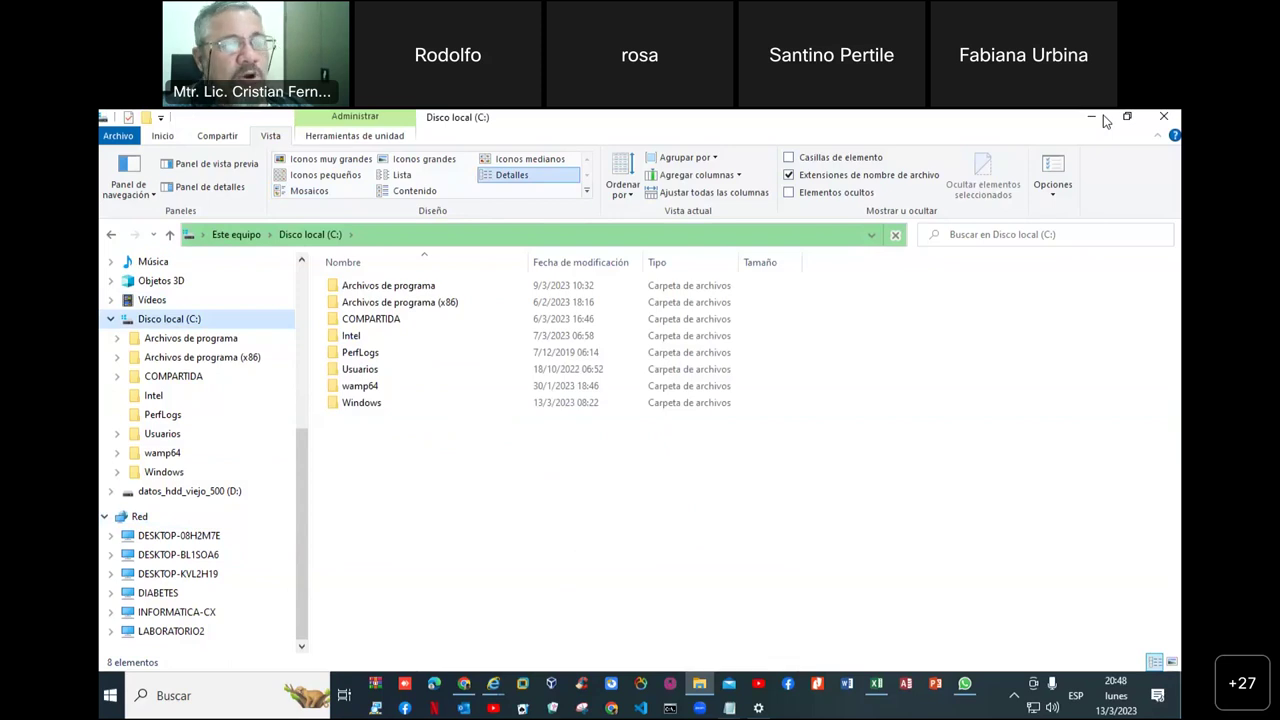
click(1091, 118)
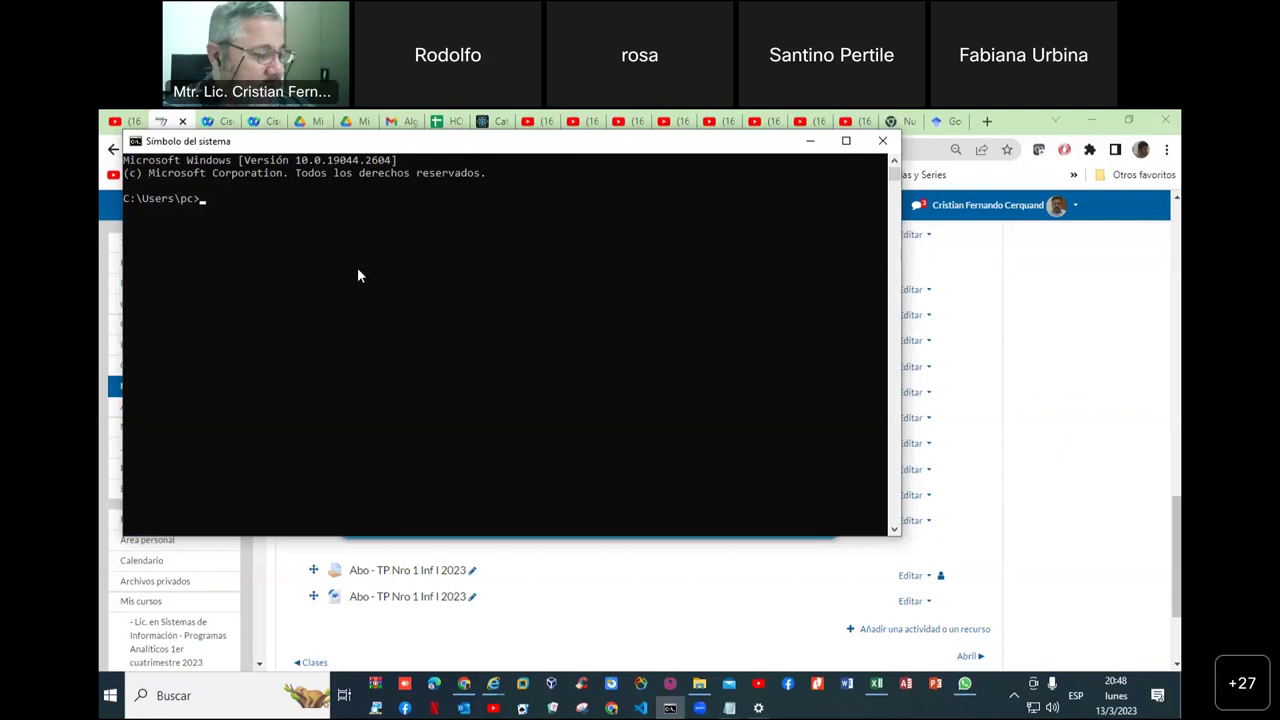
Step: Switch to the Command Prompt and list the contents of C:\Users\pc with the dir command
text(di)
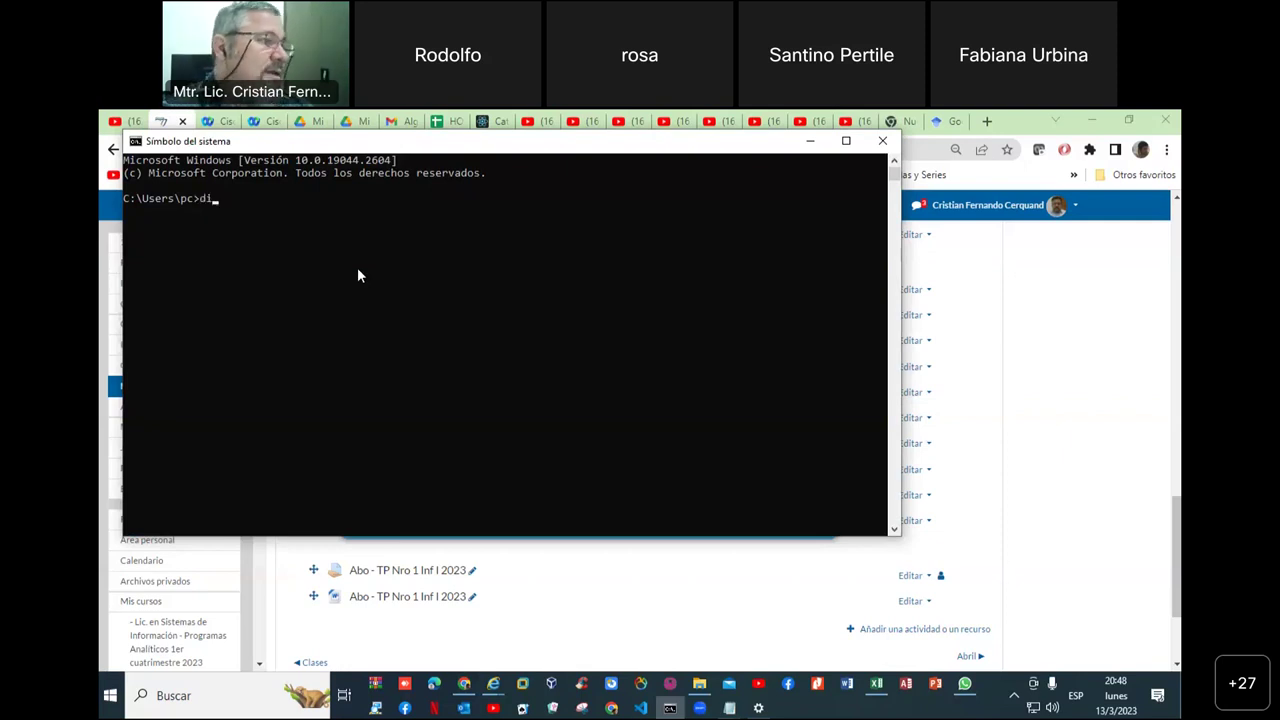
text(r)
key(Return)
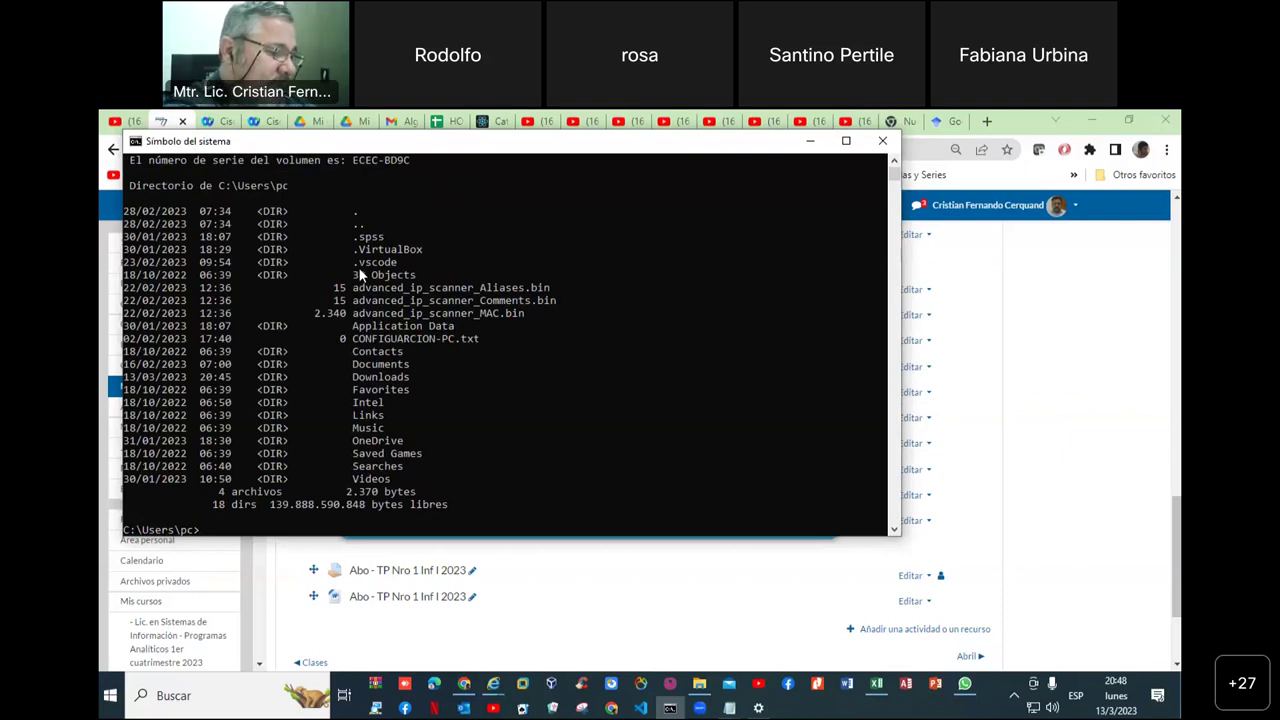
Step: Display the computer's network adapter configuration with the ipconfig command
text(ip)
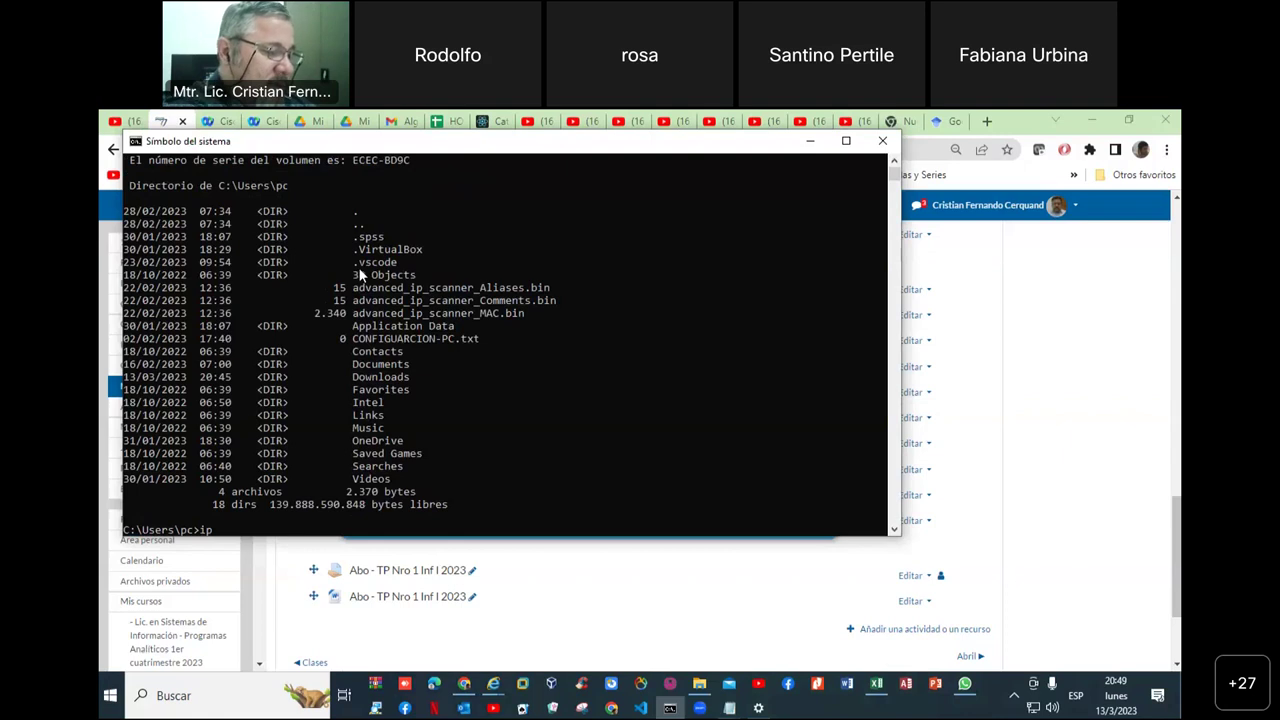
text(config)
key(Return)
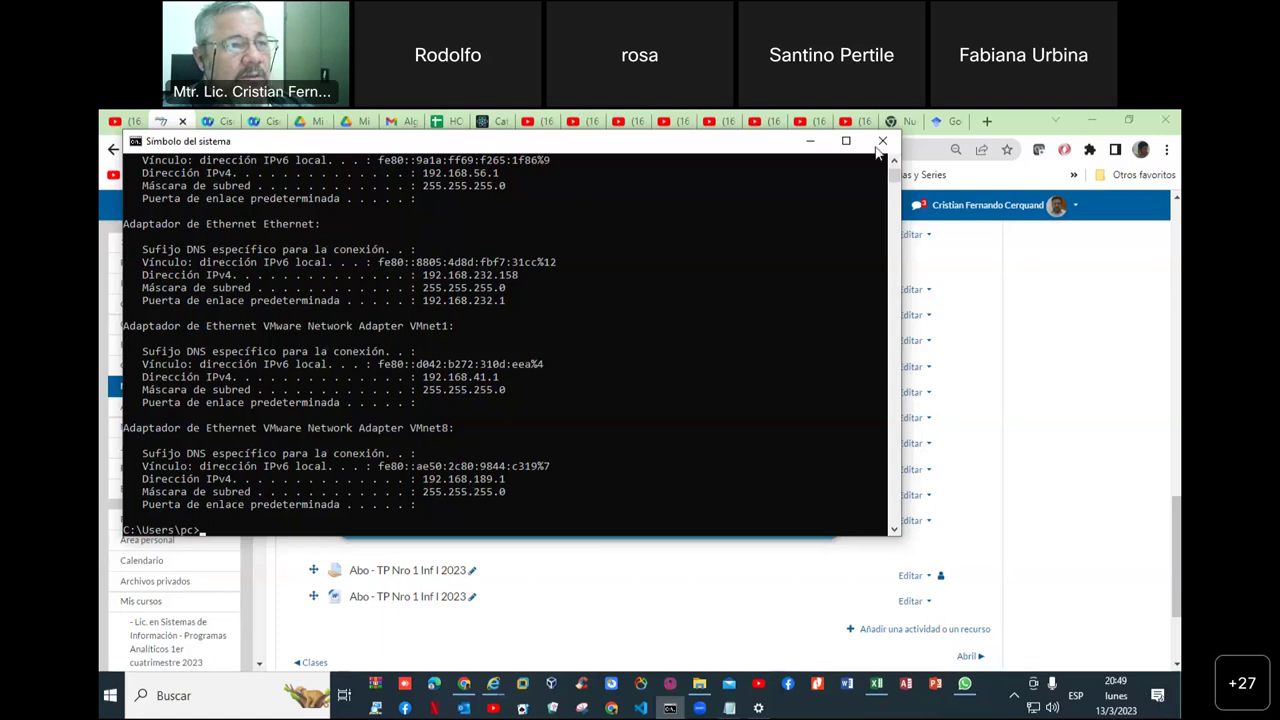
Step: Leave the Command Prompt for the browser window and minimize the browser to show the desktop
click(990, 459)
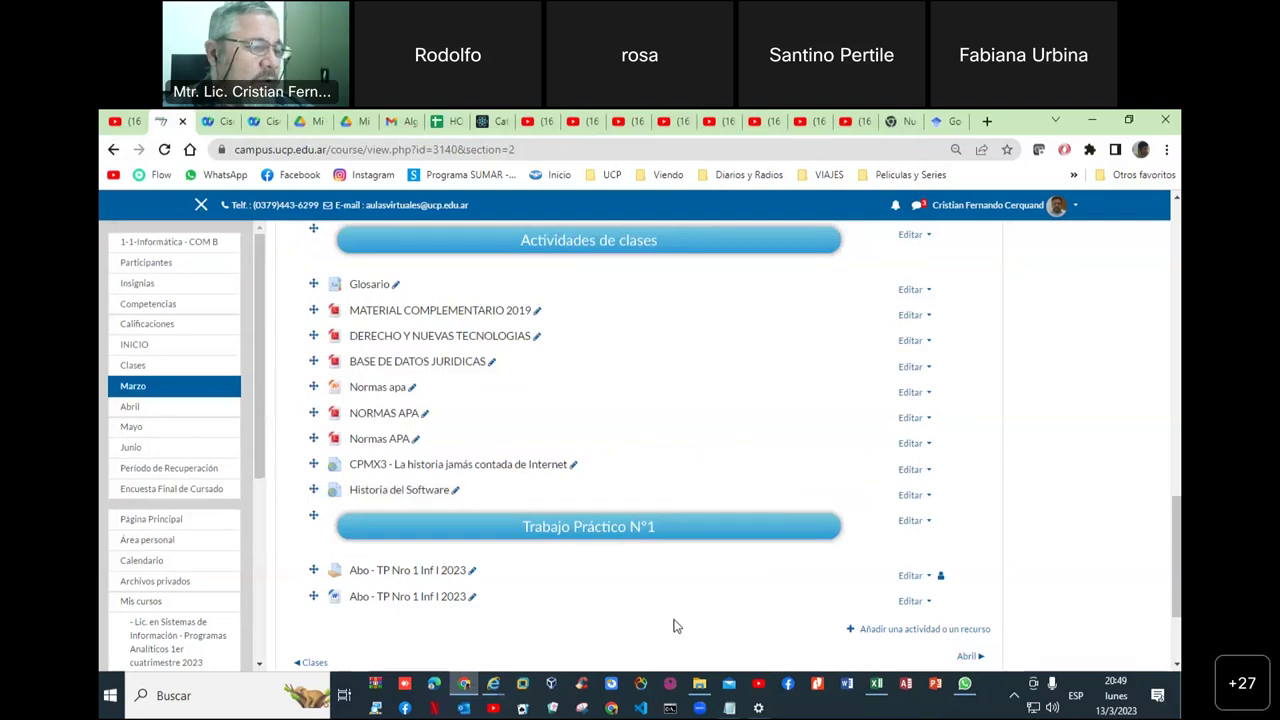
click(1093, 124)
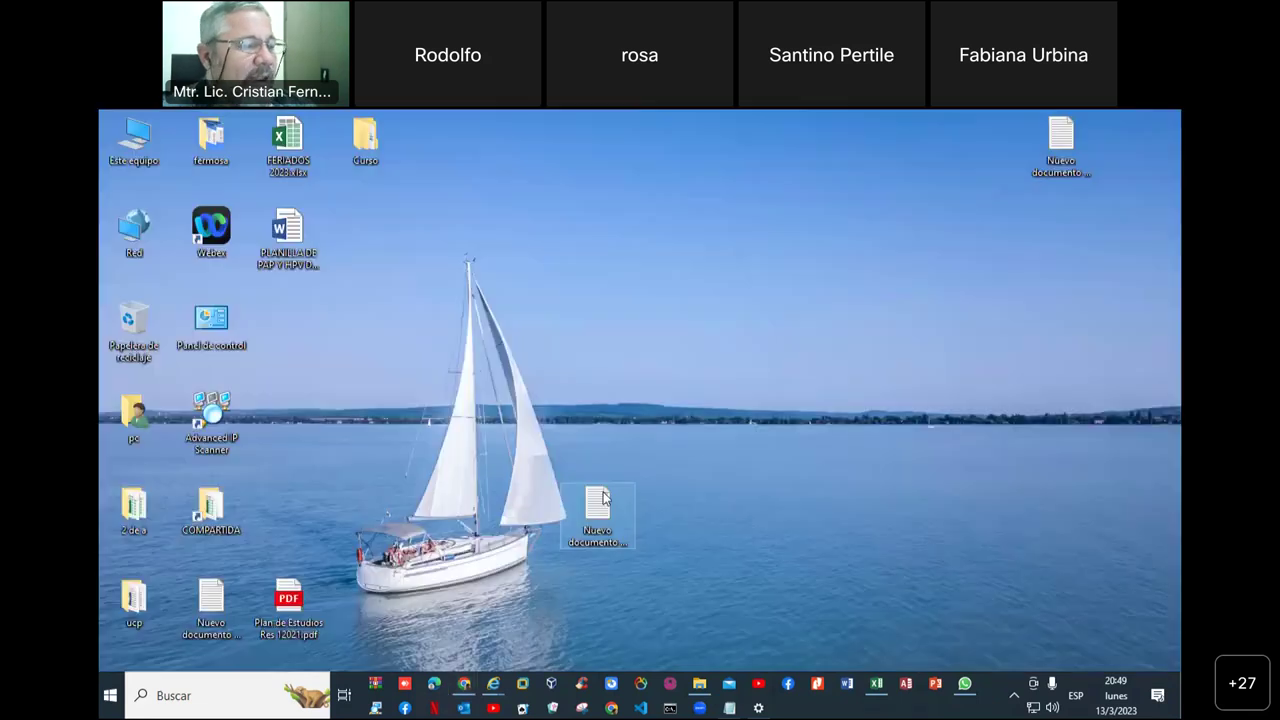